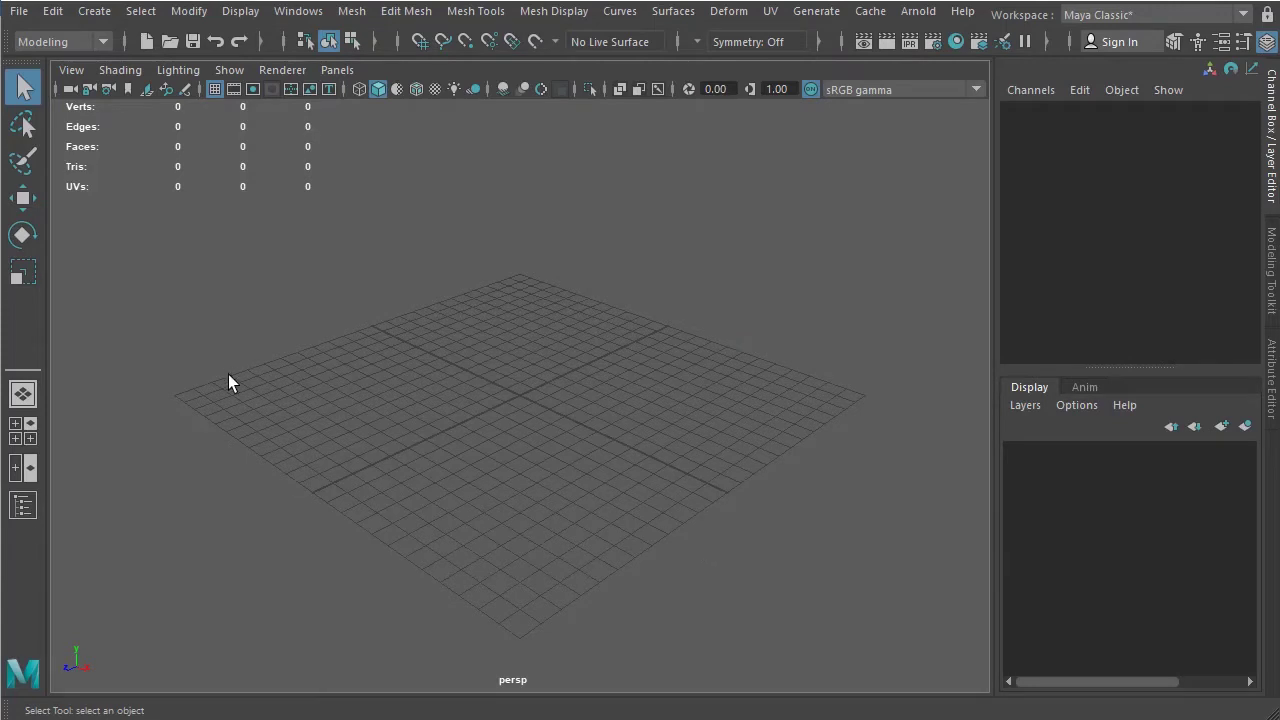
# - Create a polygon cube and raise it above the grid to Translate Y 0.56
pyautogui.click(94, 11)
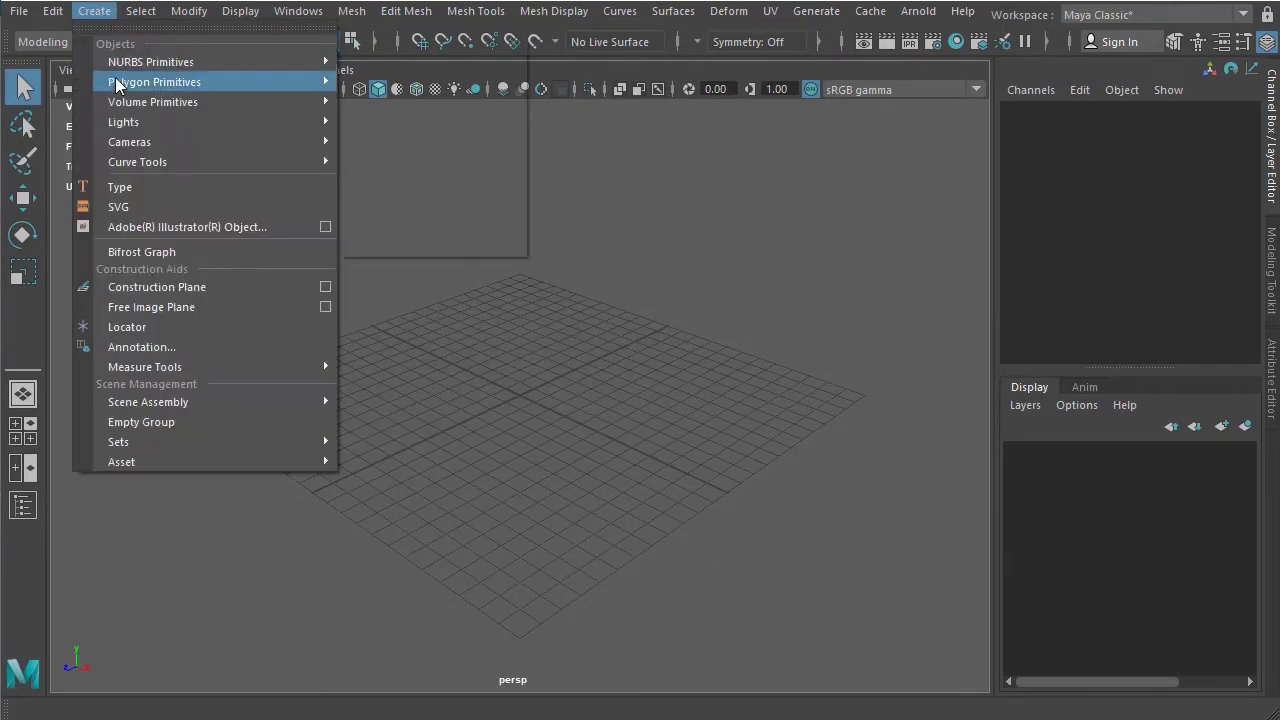
pyautogui.moveTo(120, 82)
pyautogui.click(386, 102)
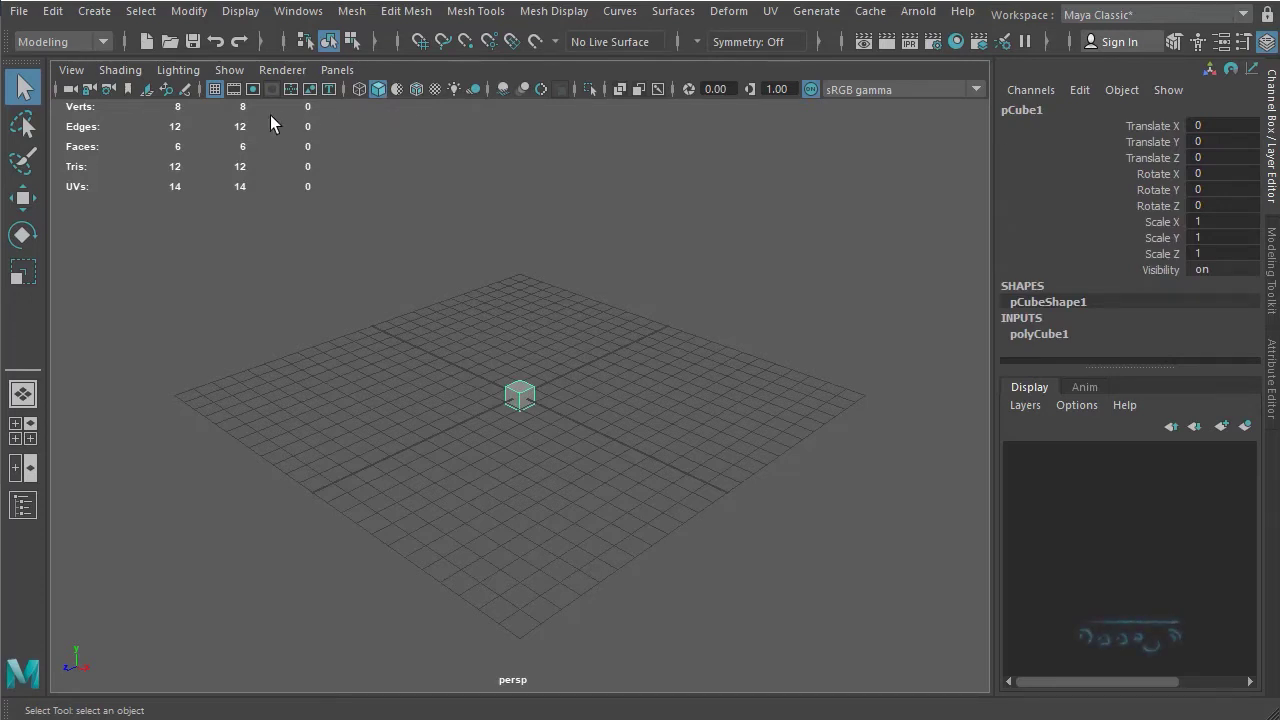
pyautogui.keyDown('alt'); pyautogui.moveTo(728, 456); pyautogui.dragTo(646, 423); pyautogui.keyUp('alt')
pyautogui.keyDown('alt'); pyautogui.moveTo(533, 417); pyautogui.dragTo(480, 393); pyautogui.keyUp('alt')
pyautogui.keyDown('alt'); pyautogui.moveTo(600, 430); pyautogui.dragTo(857, 443, button='right'); pyautogui.keyUp('alt')
pyautogui.keyDown('alt'); pyautogui.moveTo(410, 428); pyautogui.dragTo(500, 449, button='right'); pyautogui.keyUp('alt')
pyautogui.press('w')
pyautogui.moveTo(535, 292); pyautogui.dragTo(540, 427)
# - Scale the cube into a long rectangular block with Scale X about 8.313 and Scale Z about 3.578
pyautogui.click(26, 266)
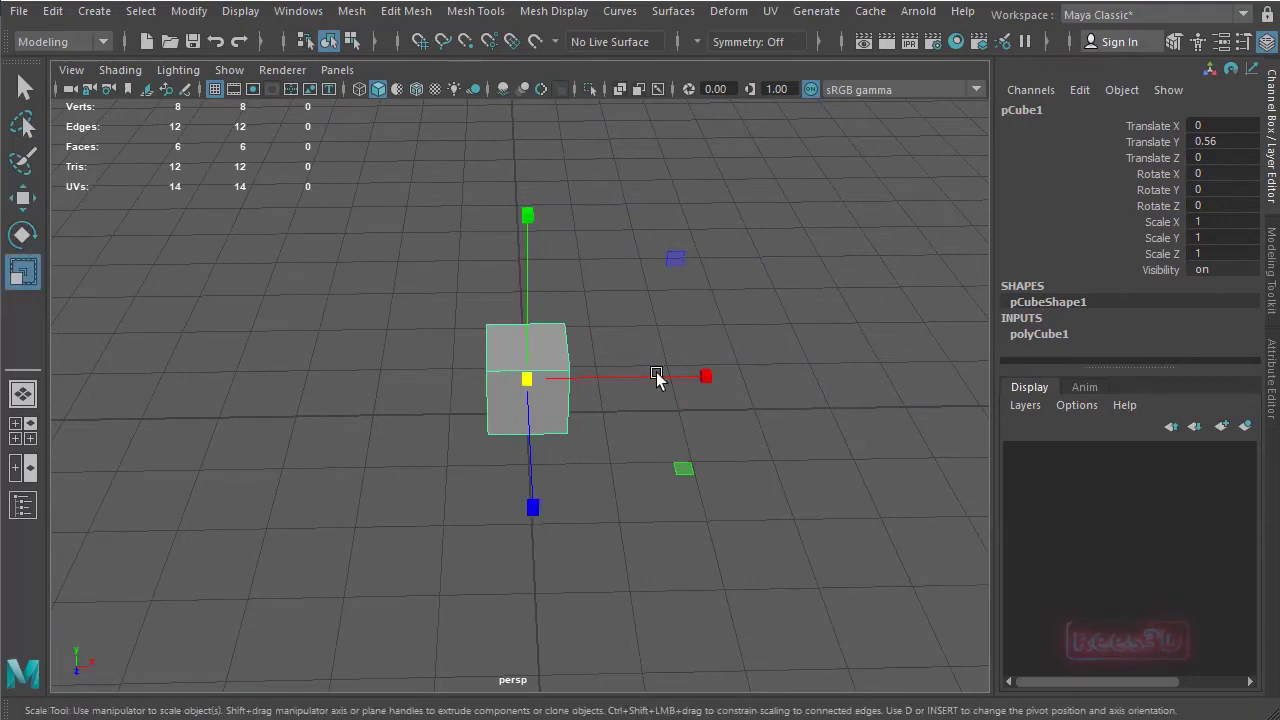
pyautogui.moveTo(712, 377); pyautogui.dragTo(762, 530)
pyautogui.keyDown('alt'); pyautogui.moveTo(690, 534); pyautogui.dragTo(600, 505, button='right'); pyautogui.keyUp('alt')
pyautogui.moveTo(703, 386); pyautogui.dragTo(944, 389)
pyautogui.keyDown('alt'); pyautogui.moveTo(725, 447); pyautogui.dragTo(0, 716); pyautogui.keyUp('alt')
pyautogui.keyDown('alt'); pyautogui.moveTo(216, 688); pyautogui.dragTo(610, 451); pyautogui.keyUp('alt')
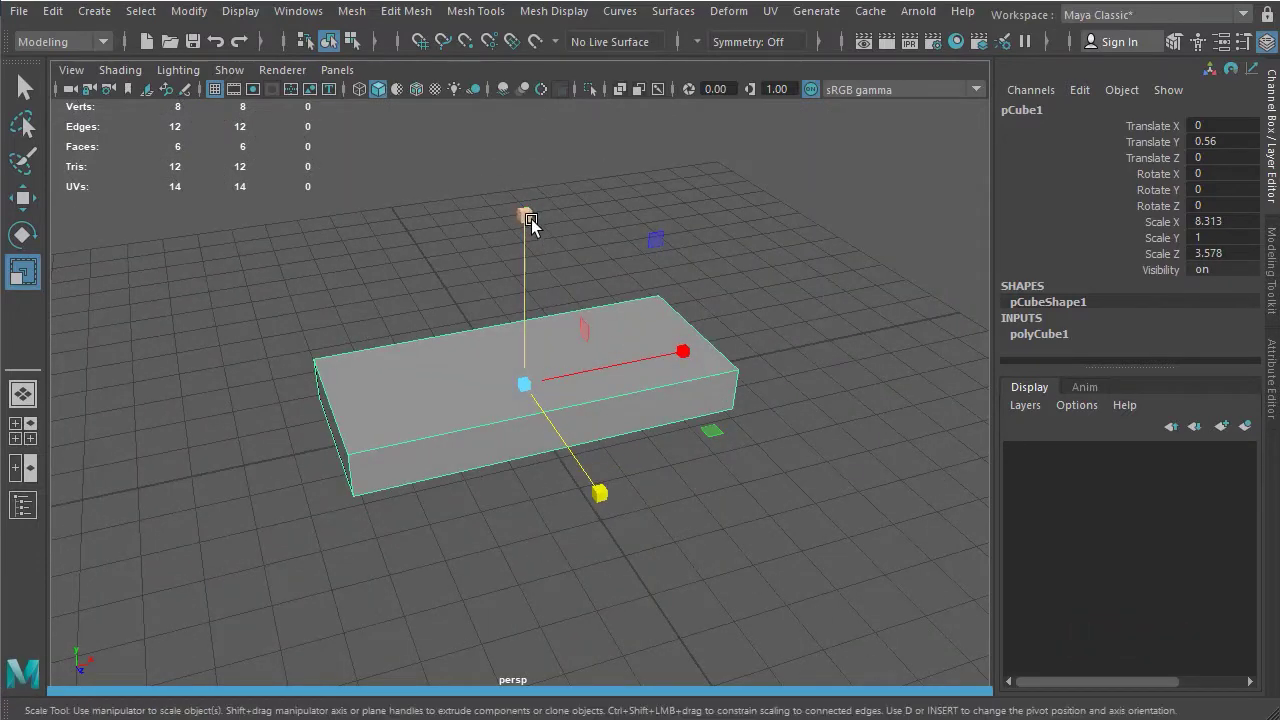
# - Flatten the block into a thin slab by scaling it vertically to about 0.361
pyautogui.moveTo(527, 215); pyautogui.dragTo(620, 352)
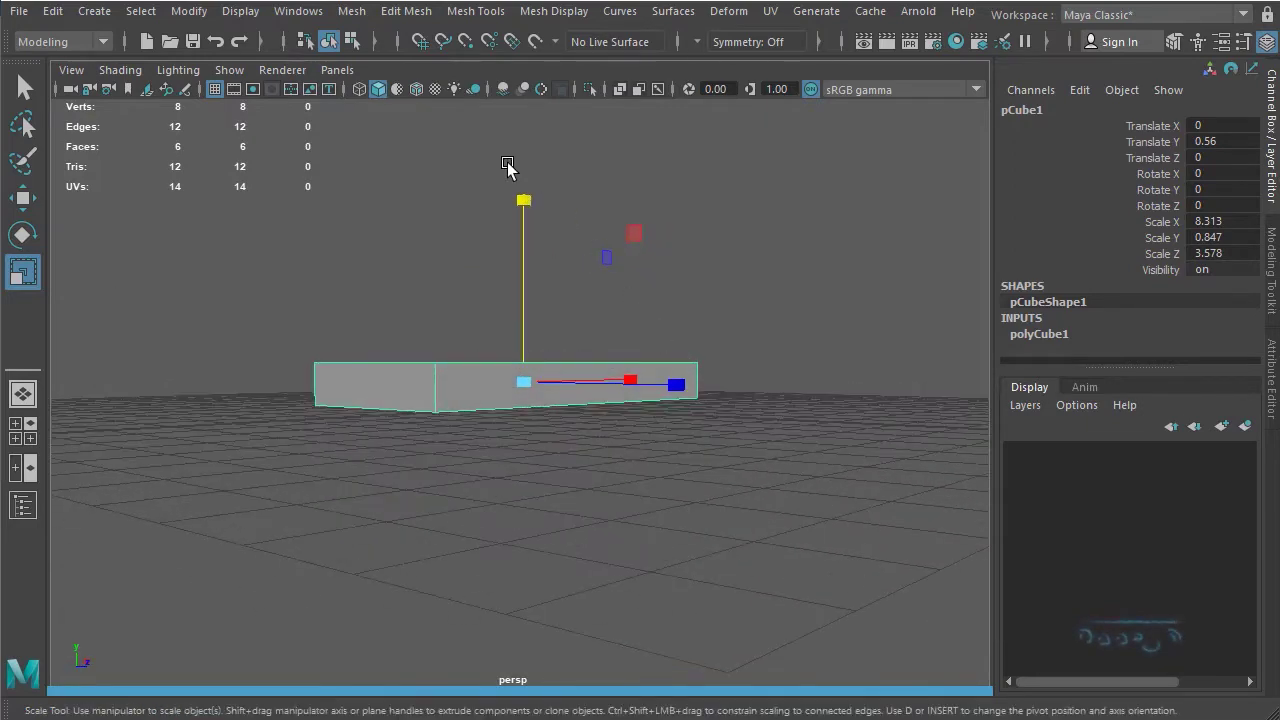
pyautogui.moveTo(525, 205); pyautogui.dragTo(523, 310)
pyautogui.keyDown('alt'); pyautogui.moveTo(523, 310); pyautogui.dragTo(520, 440); pyautogui.keyUp('alt')
pyautogui.keyDown('alt'); pyautogui.moveTo(520, 440); pyautogui.dragTo(595, 405, button='right'); pyautogui.keyUp('alt')
pyautogui.keyDown('alt'); pyautogui.moveTo(595, 405); pyautogui.dragTo(414, 434); pyautogui.keyUp('alt')
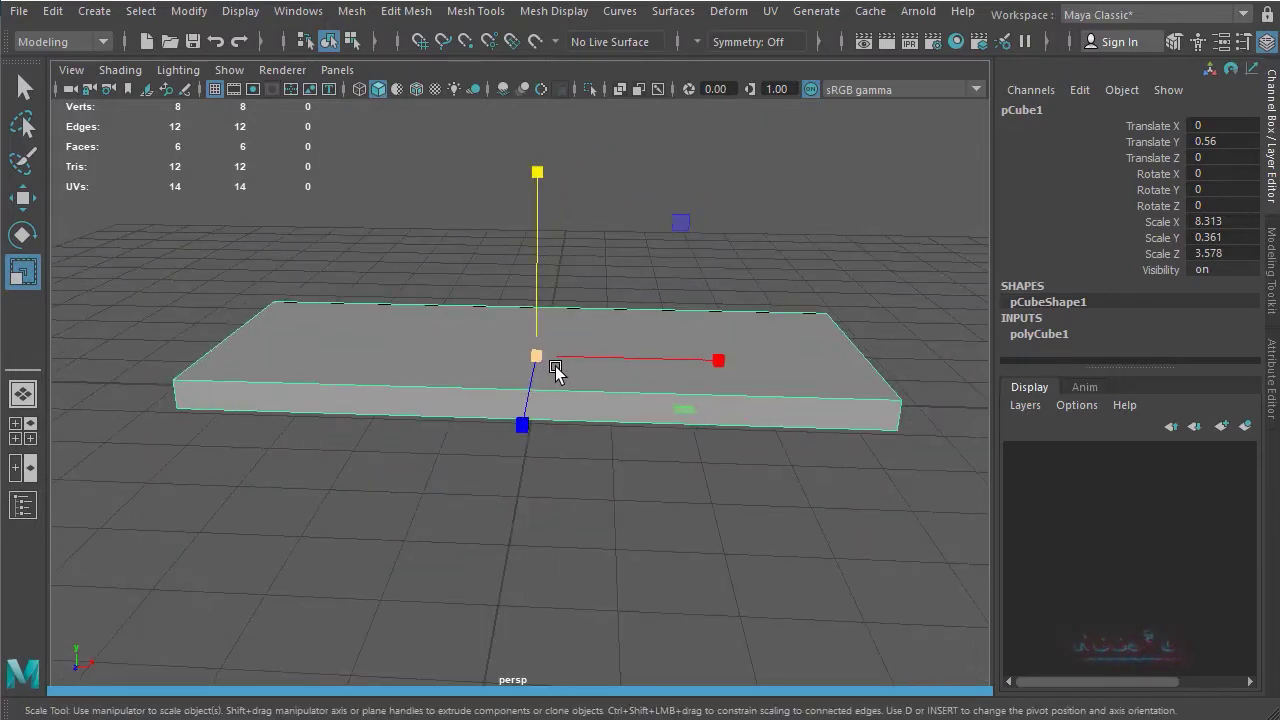
# - Duplicate the slab and raise the copy to Translate Y 1, just above the original
pyautogui.hotkey('ctrl', 'd')
pyautogui.press('w')
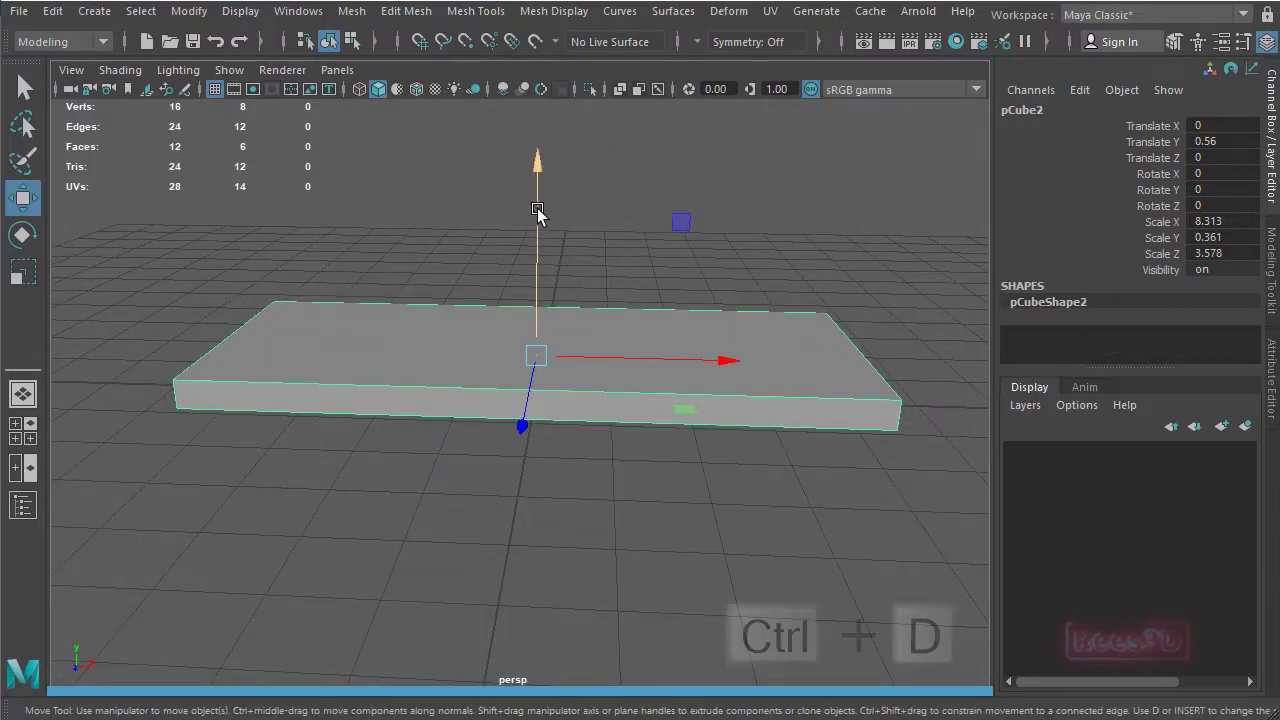
pyautogui.moveTo(535, 215); pyautogui.dragTo(889, 332)
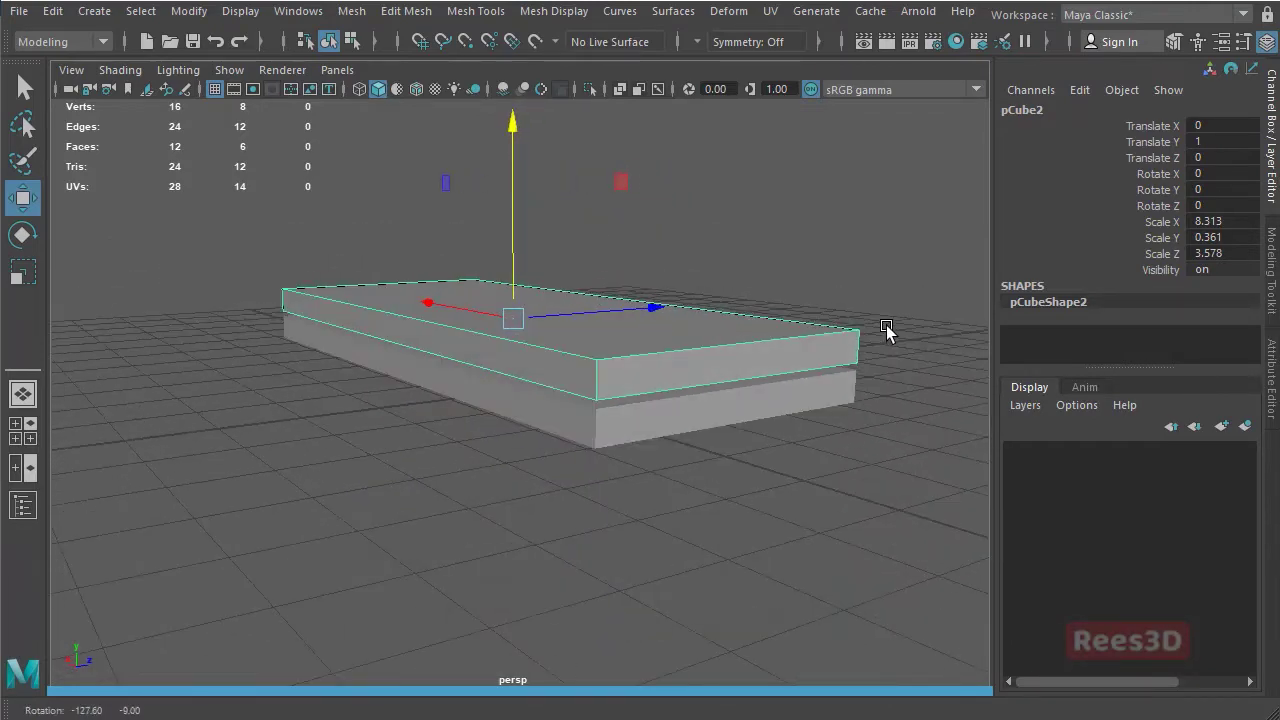
pyautogui.keyDown('alt'); pyautogui.moveTo(183, 377); pyautogui.dragTo(376, 383); pyautogui.keyUp('alt')
pyautogui.keyDown('alt'); pyautogui.moveTo(400, 385); pyautogui.dragTo(625, 392, button='right'); pyautogui.keyUp('alt')
pyautogui.keyDown('alt'); pyautogui.moveTo(625, 392); pyautogui.dragTo(760, 392); pyautogui.keyUp('alt')
pyautogui.keyDown('alt'); pyautogui.moveTo(760, 392); pyautogui.dragTo(483, 431, button='right'); pyautogui.keyUp('alt')
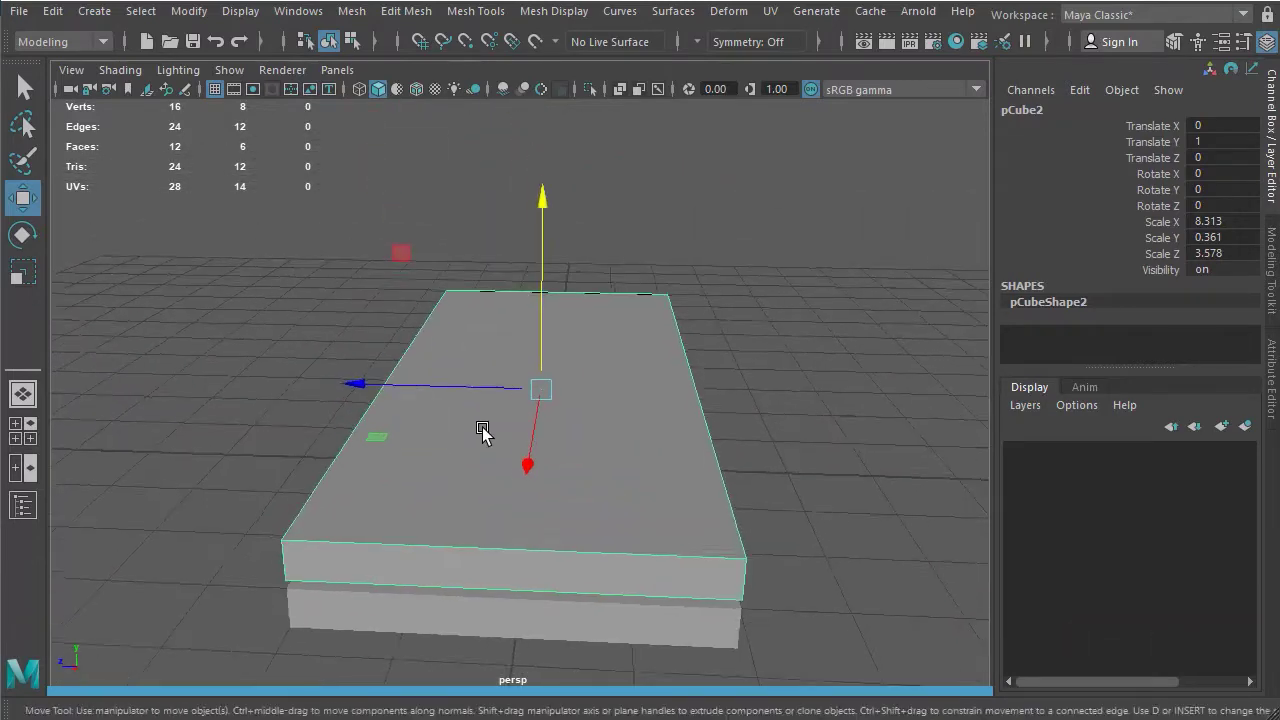
# - Scale the upper slab vertically until it closes the gap to the lower slab
pyautogui.keyDown('alt'); pyautogui.moveTo(483, 431); pyautogui.dragTo(342, 392); pyautogui.keyUp('alt')
pyautogui.press('e')
pyautogui.press('r')
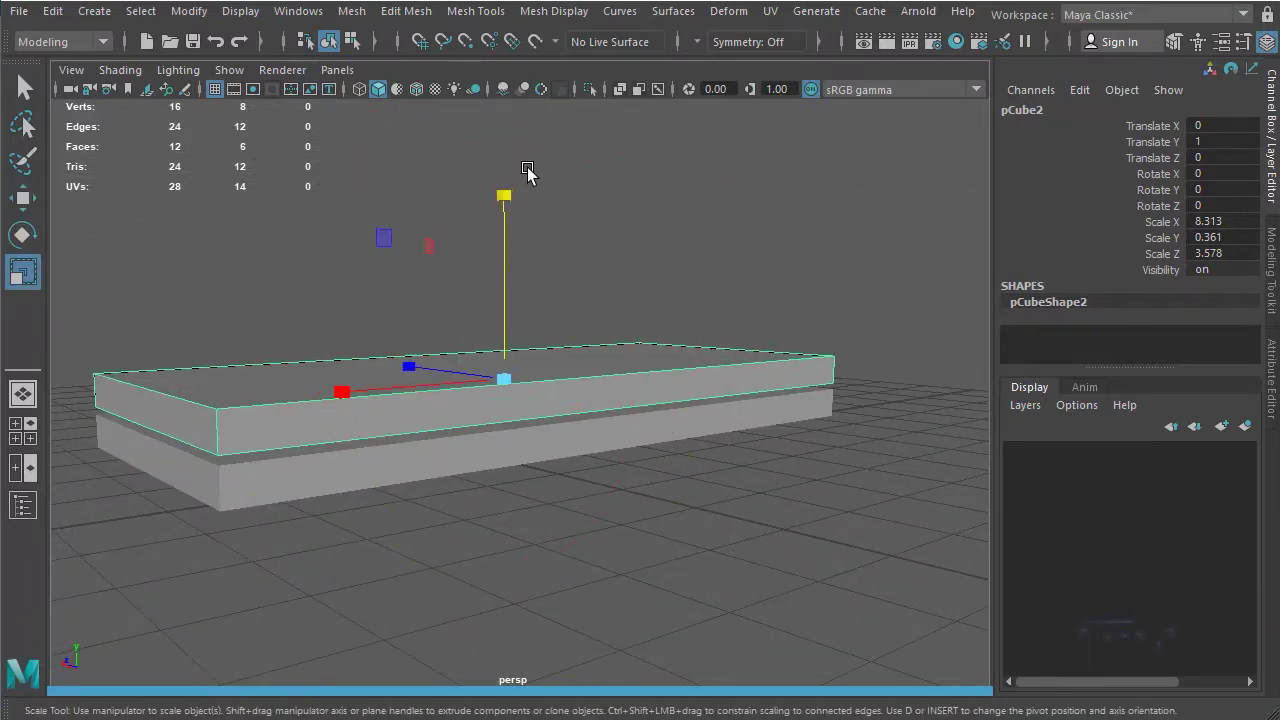
pyautogui.moveTo(503, 194); pyautogui.dragTo(580, 394)
# - Bevel the four top perimeter edges of the upper slab and adjust the bevel fraction
pyautogui.click(611, 271)
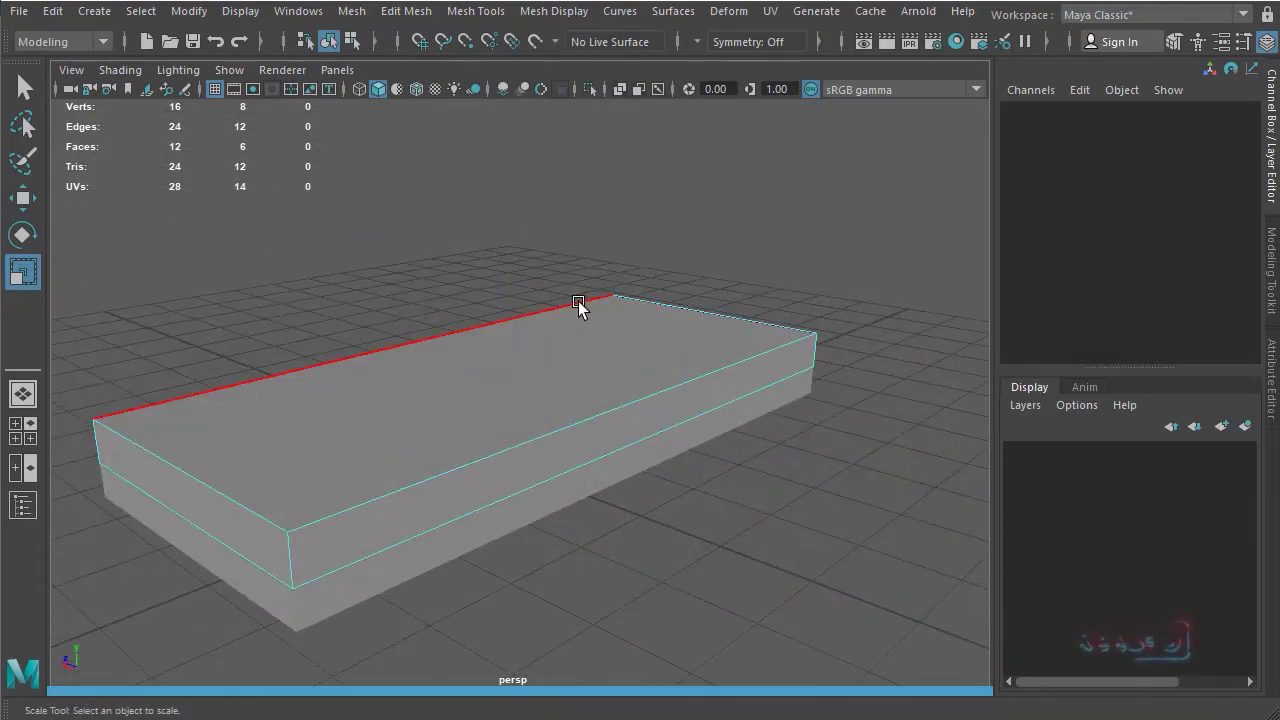
pyautogui.click(601, 303)
pyautogui.keyDown('alt'); pyautogui.moveTo(616, 346); pyautogui.dragTo(827, 428); pyautogui.keyUp('alt')
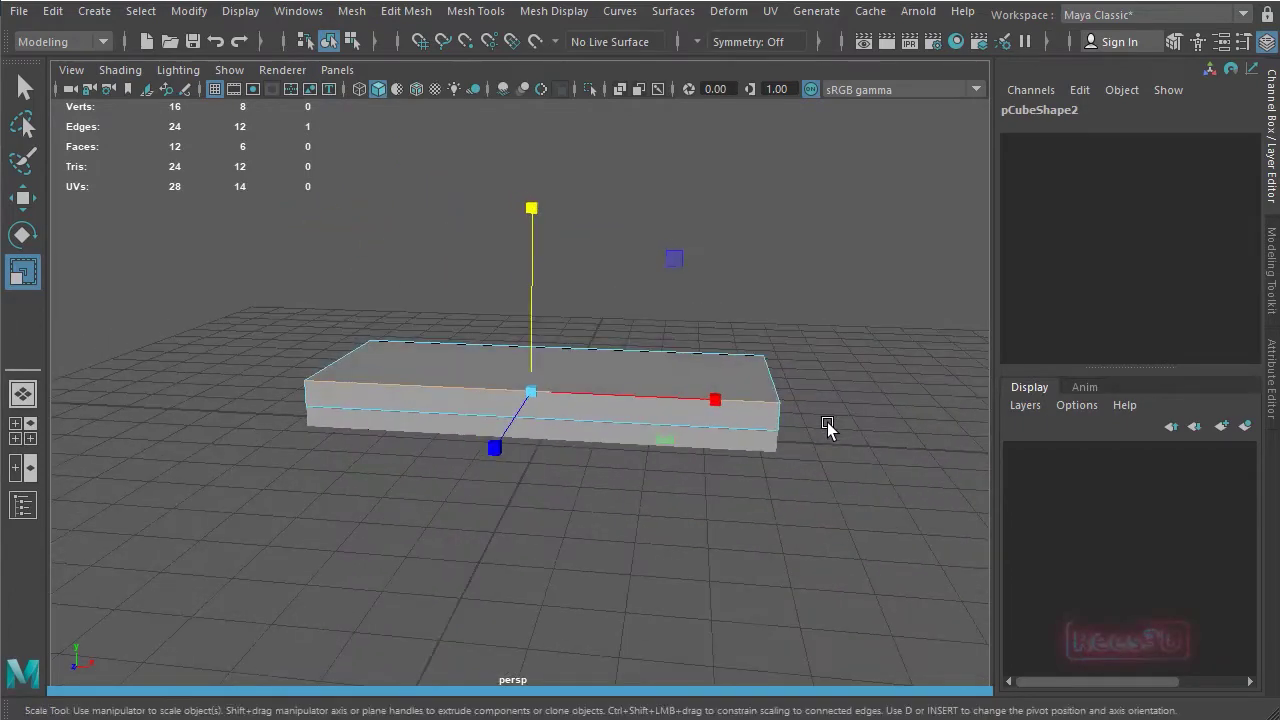
pyautogui.doubleClick(325, 363)
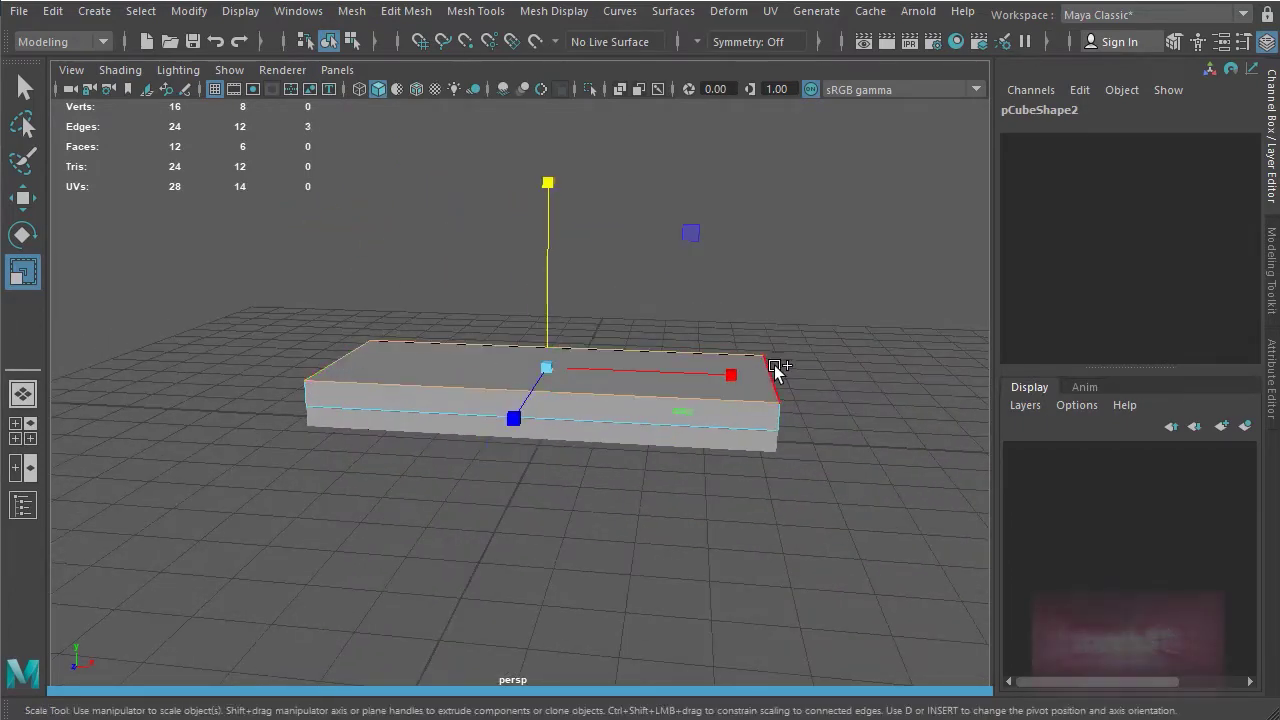
pyautogui.keyDown('alt'); pyautogui.moveTo(784, 438); pyautogui.dragTo(728, 492); pyautogui.keyUp('alt')
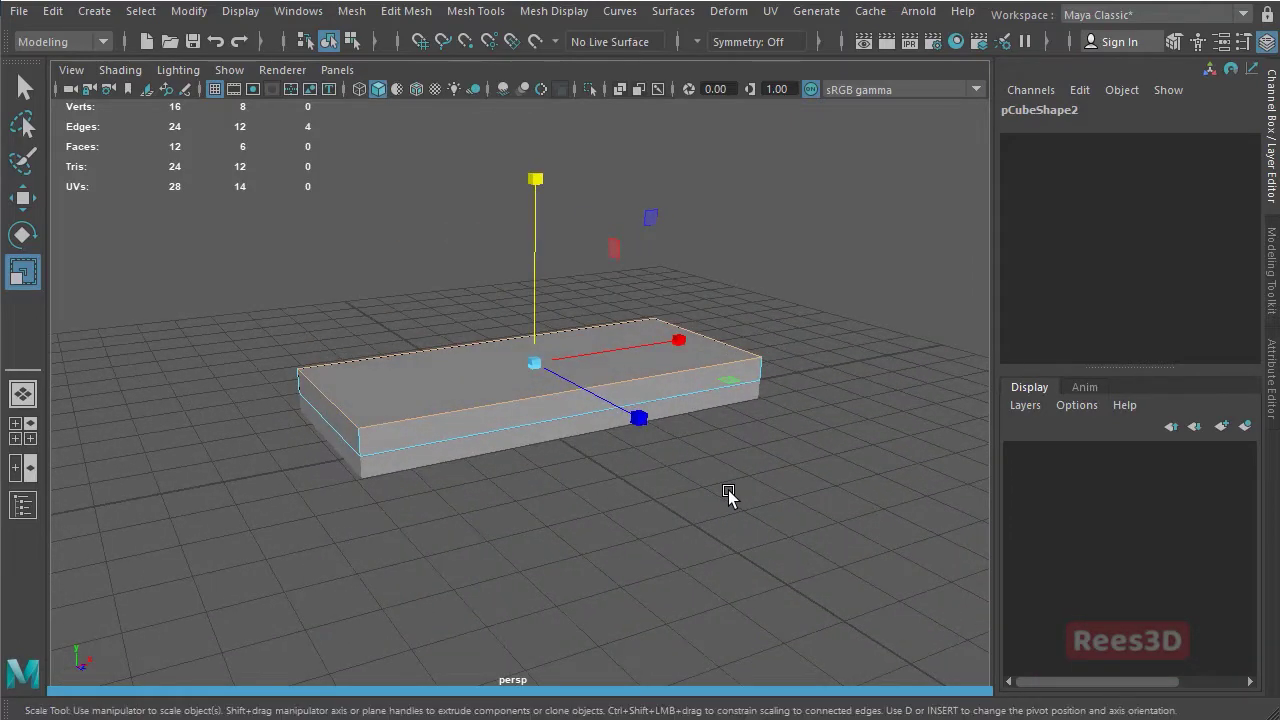
pyautogui.keyDown('shift'); pyautogui.moveTo(670, 298); pyautogui.dragTo(775, 301, button='right'); pyautogui.keyUp('shift')
pyautogui.press('f')
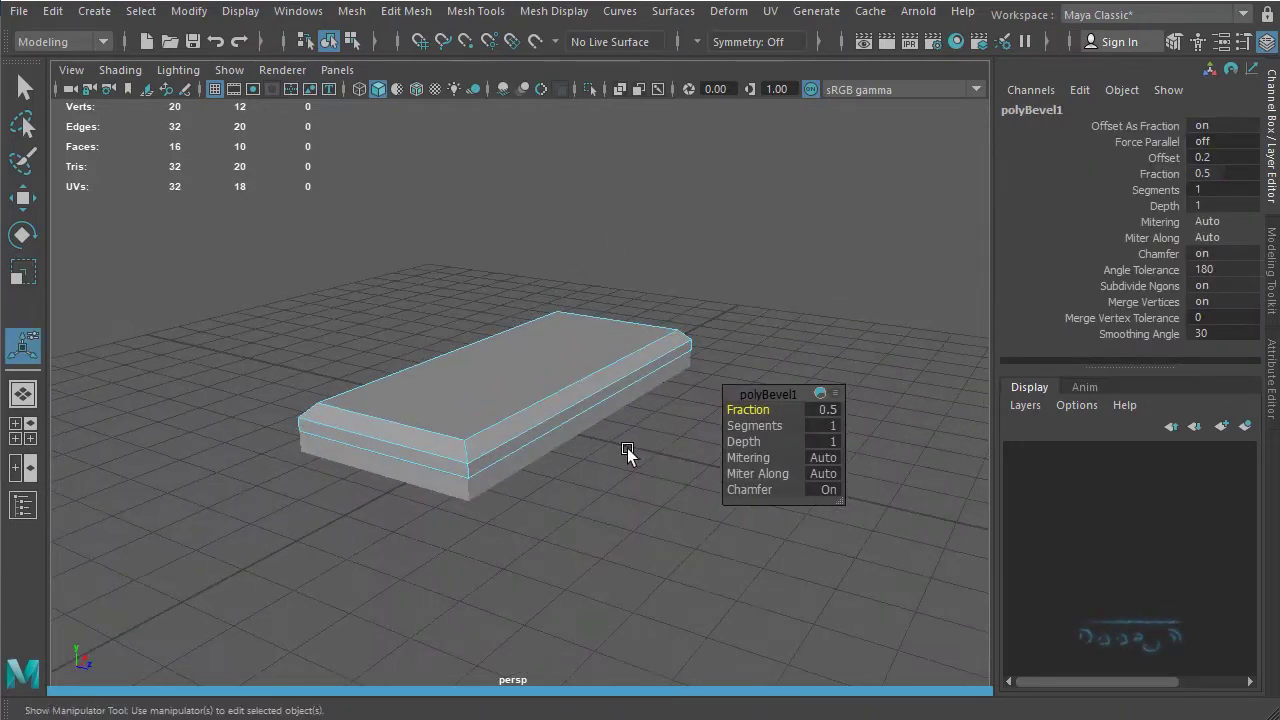
pyautogui.moveTo(772, 409)
pyautogui.mouseDown()
pyautogui.moveTo(792, 427)
pyautogui.moveTo(781, 427)
pyautogui.mouseUp()
# - Bevel the four bottom perimeter edges of the upper slab
pyautogui.keyDown('alt'); pyautogui.moveTo(466, 557); pyautogui.dragTo(646, 509); pyautogui.keyUp('alt')
pyautogui.click(622, 554)
pyautogui.keyDown('shift'); pyautogui.click(571, 556); pyautogui.keyUp('shift')
pyautogui.keyDown('shift'); pyautogui.click(332, 537); pyautogui.keyUp('shift')
pyautogui.keyDown('shift'); pyautogui.click(580, 533); pyautogui.keyUp('shift')
pyautogui.scroll(-3, 574, 558)
pyautogui.keyDown('shift'); pyautogui.moveTo(644, 505); pyautogui.dragTo(721, 502, button='right'); pyautogui.keyUp('shift')
# - Set the bottom-edge bevel to a fraction of 0.1 with 2 segments
pyautogui.keyDown('alt'); pyautogui.moveTo(721, 502); pyautogui.dragTo(720, 549); pyautogui.keyUp('alt')
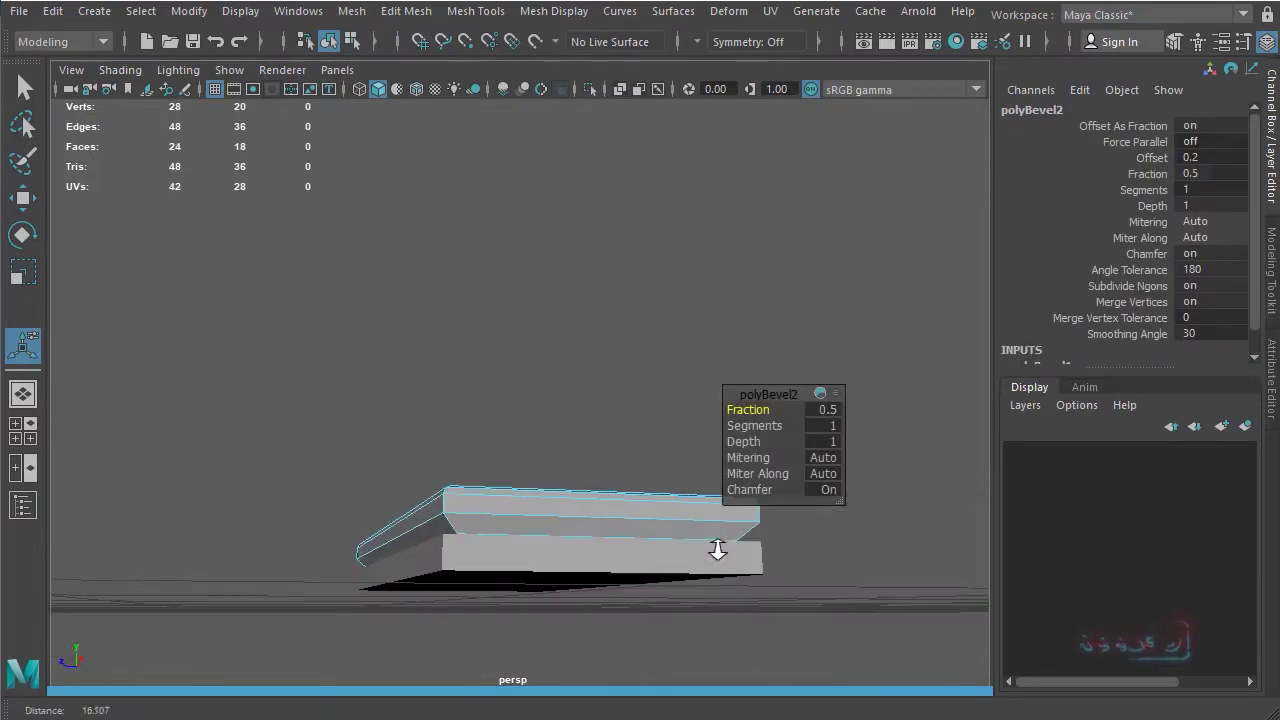
pyautogui.keyDown('alt'); pyautogui.moveTo(720, 549); pyautogui.dragTo(800, 545, button='right'); pyautogui.keyUp('alt')
pyautogui.keyDown('alt'); pyautogui.moveTo(771, 532); pyautogui.dragTo(757, 534, button='middle'); pyautogui.keyUp('alt')
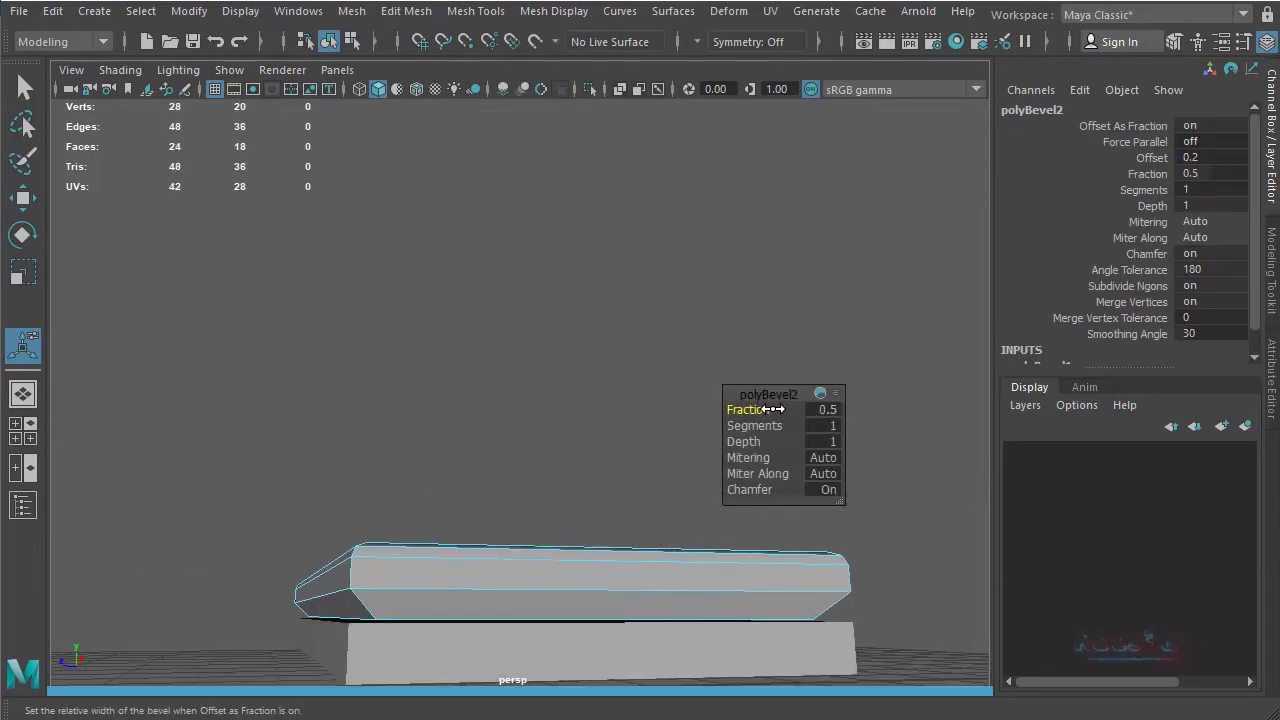
pyautogui.moveTo(773, 409); pyautogui.dragTo(767, 408)
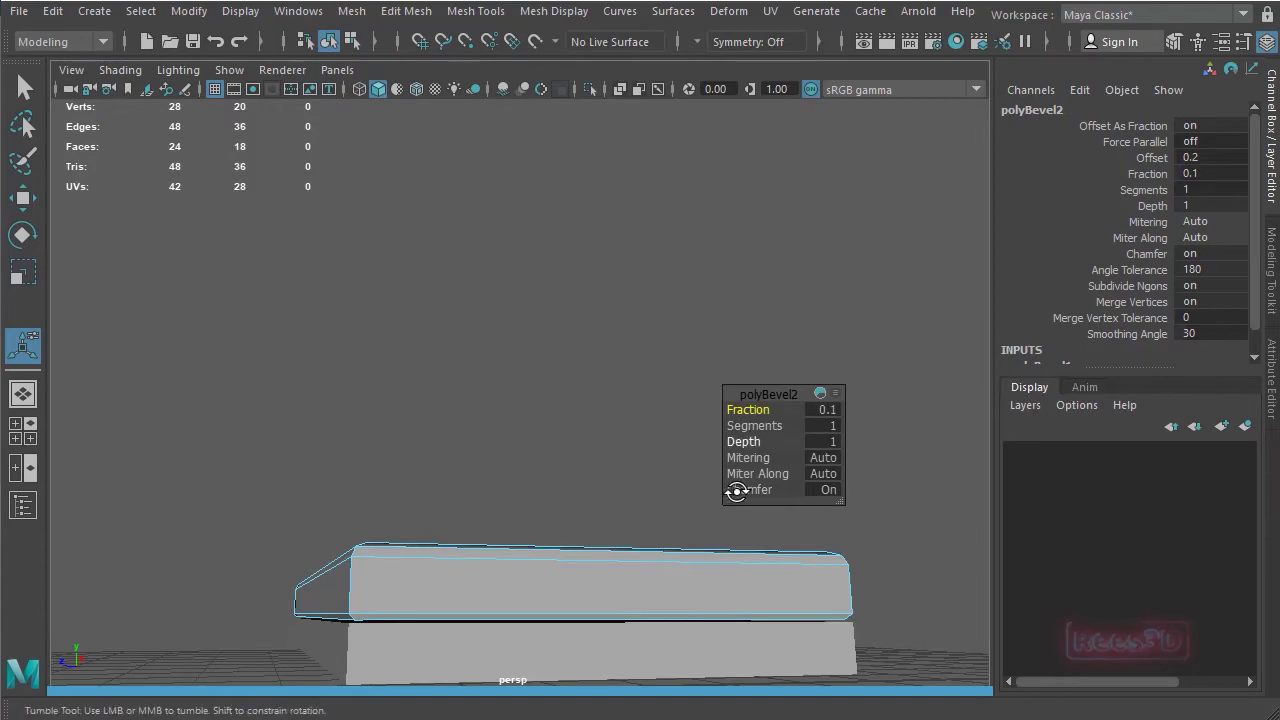
pyautogui.keyDown('alt'); pyautogui.moveTo(734, 492); pyautogui.dragTo(752, 488); pyautogui.keyUp('alt')
pyautogui.moveTo(750, 429); pyautogui.dragTo(764, 430)
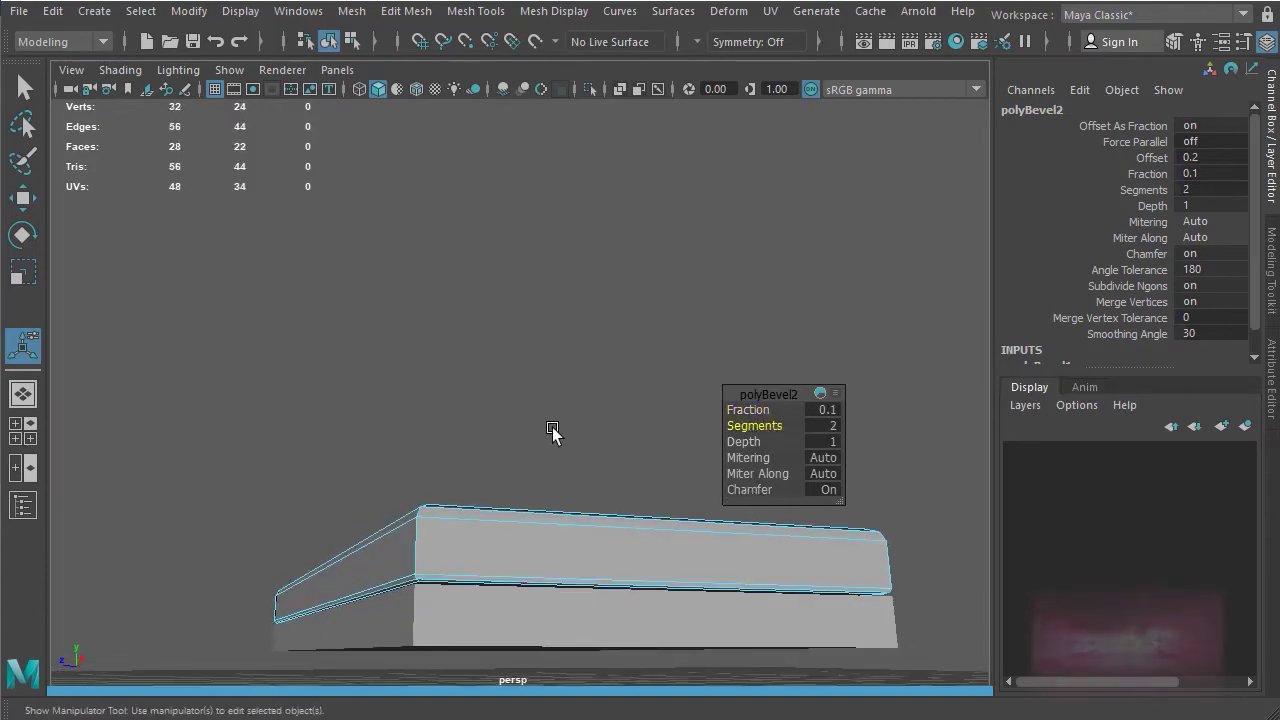
# - Return the beveled upper slab to object mode and clear the selection
pyautogui.keyDown('alt'); pyautogui.moveTo(433, 458); pyautogui.dragTo(671, 506); pyautogui.keyUp('alt')
pyautogui.keyDown('alt'); pyautogui.moveTo(671, 506); pyautogui.dragTo(452, 542, button='right'); pyautogui.keyUp('alt')
pyautogui.keyDown('alt'); pyautogui.moveTo(308, 558); pyautogui.dragTo(252, 538); pyautogui.keyUp('alt')
pyautogui.keyDown('alt'); pyautogui.moveTo(252, 538); pyautogui.dragTo(666, 594, button='right'); pyautogui.keyUp('alt')
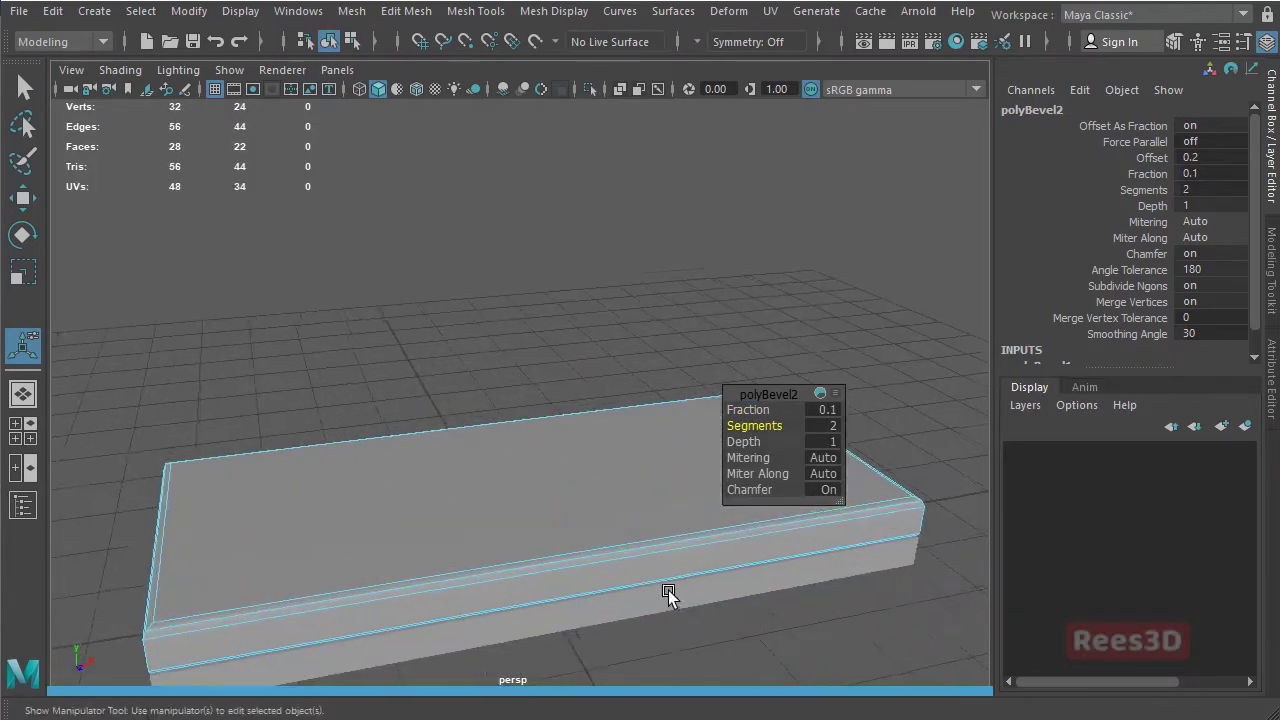
pyautogui.keyDown('alt'); pyautogui.moveTo(666, 594); pyautogui.dragTo(517, 474); pyautogui.keyUp('alt')
pyautogui.moveTo(516, 463); pyautogui.dragTo(470, 600, button='right')
pyautogui.keyDown('alt'); pyautogui.moveTo(470, 600); pyautogui.dragTo(503, 594, button='middle'); pyautogui.keyUp('alt')
pyautogui.keyDown('alt'); pyautogui.moveTo(503, 594); pyautogui.dragTo(1018, 522); pyautogui.keyUp('alt')
pyautogui.click(532, 613)
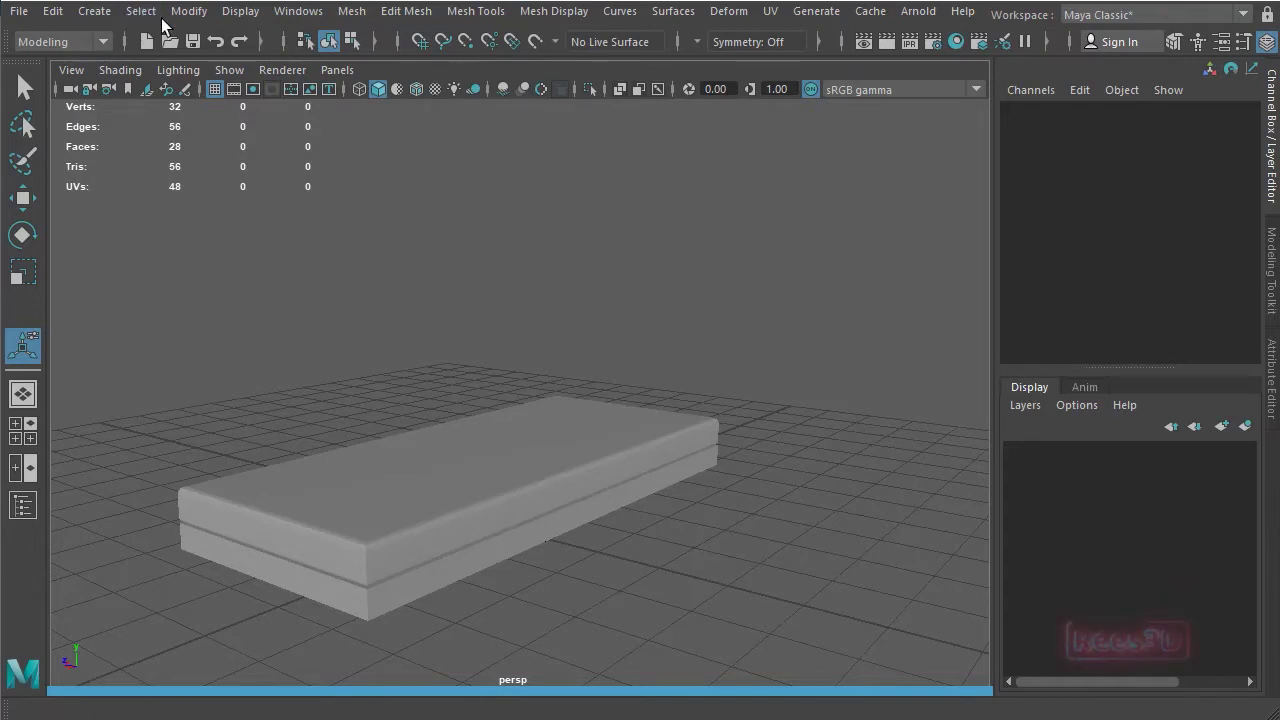
# - Create a polygon cube at Translate X 4.812, just beyond the slabs' short end, and expand its creation inputs
pyautogui.click(94, 11)
pyautogui.moveTo(160, 82)
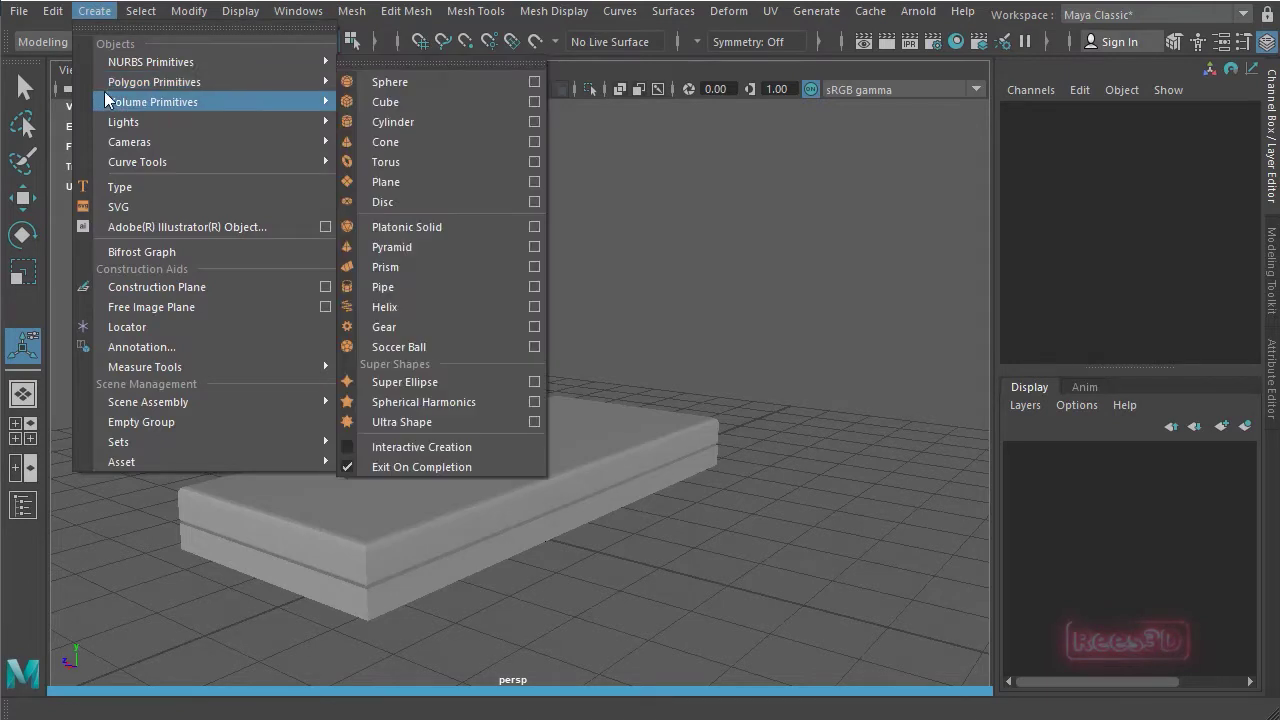
pyautogui.click(362, 101)
pyautogui.press('w')
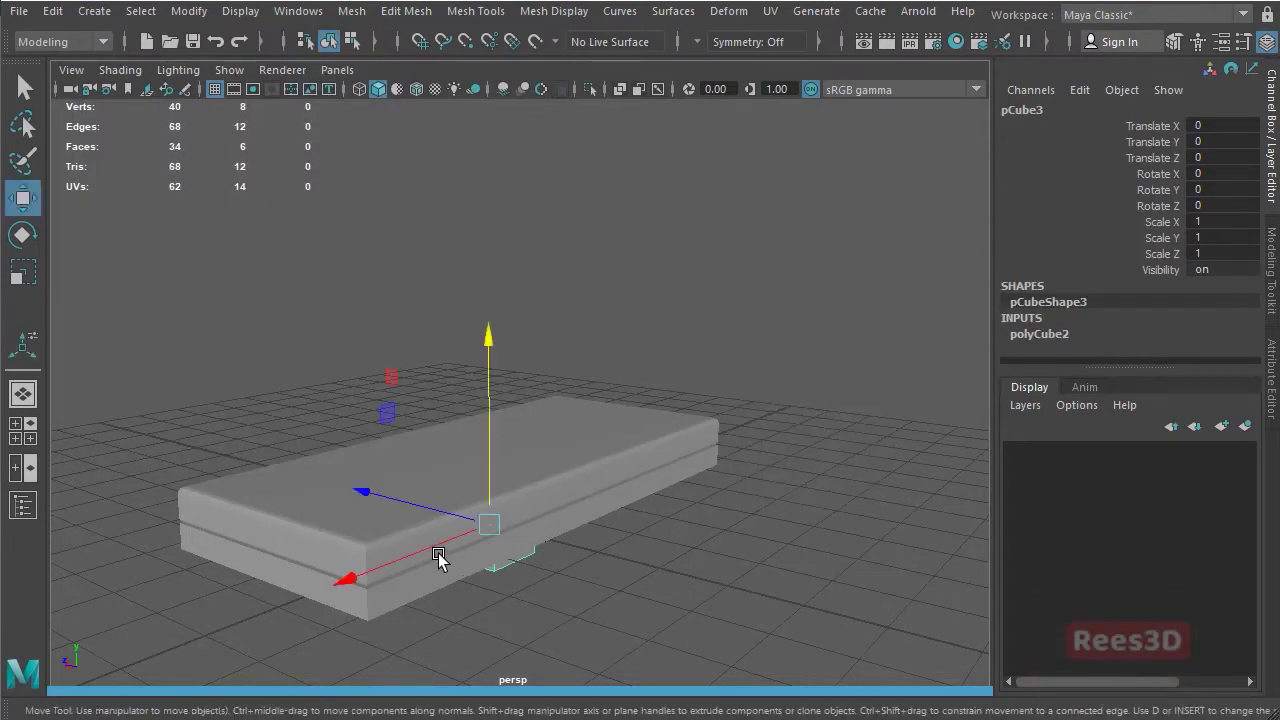
pyautogui.moveTo(428, 548); pyautogui.dragTo(600, 450)
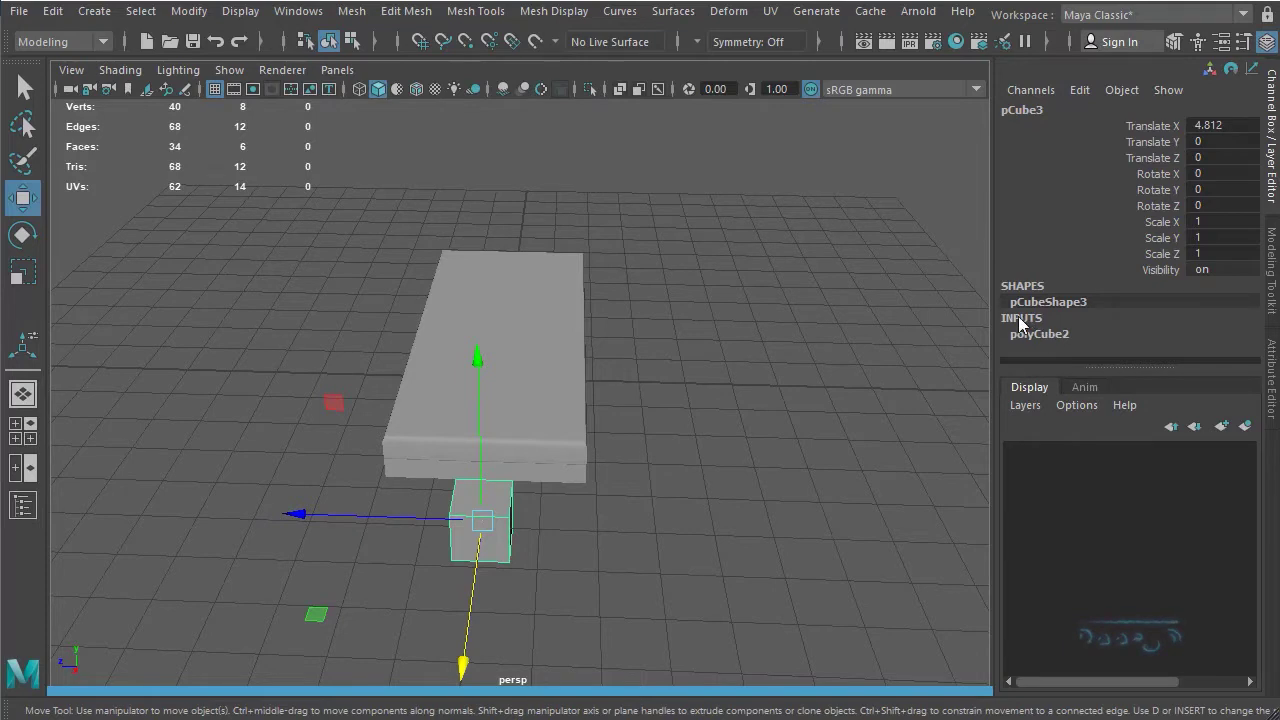
pyautogui.click(1042, 333)
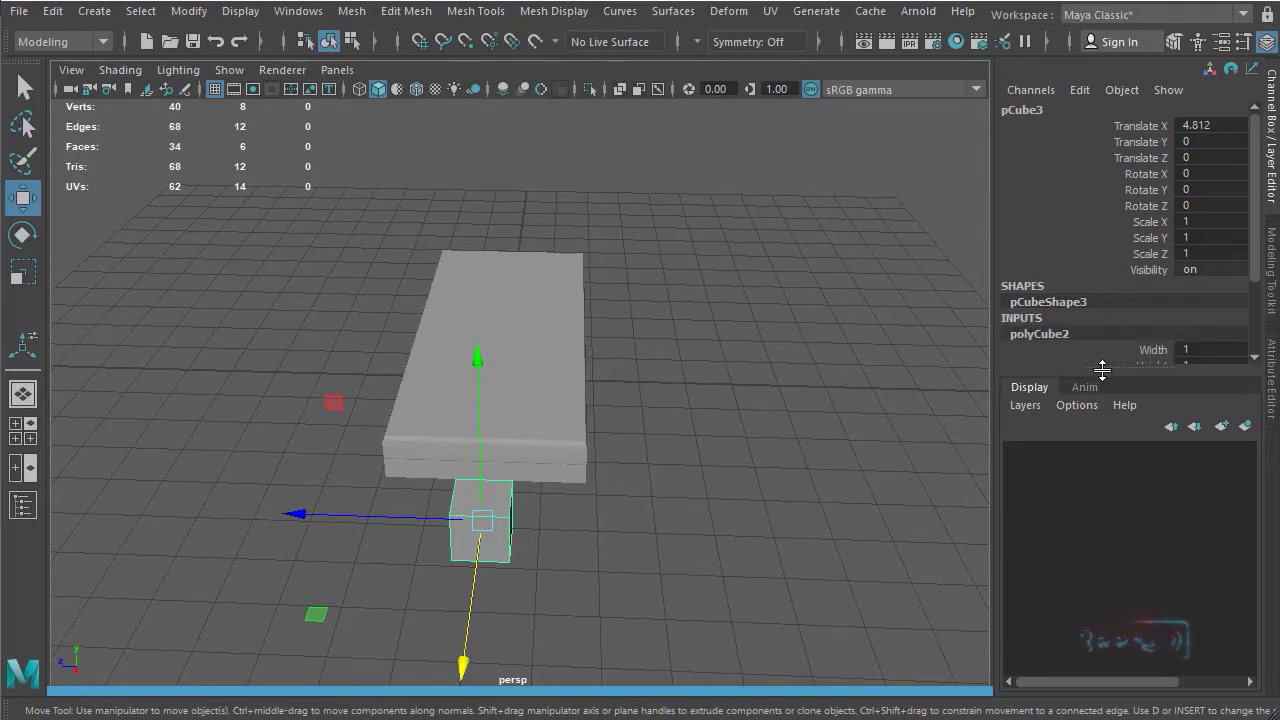
pyautogui.moveTo(1102, 370); pyautogui.dragTo(1172, 541)
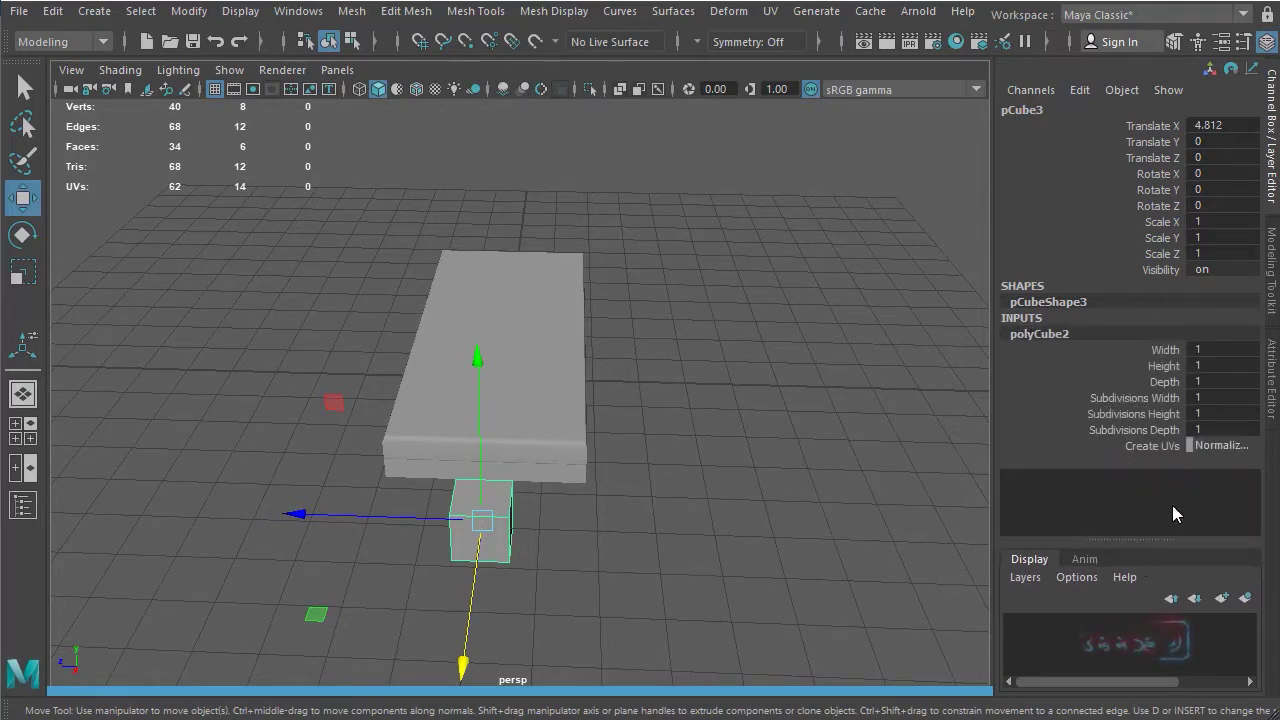
pyautogui.click(1160, 399)
pyautogui.moveTo(645, 428)
pyautogui.mouseDown(button='middle')
pyautogui.moveTo(703, 440)
pyautogui.moveTo(668, 436)
pyautogui.mouseUp(button='middle')
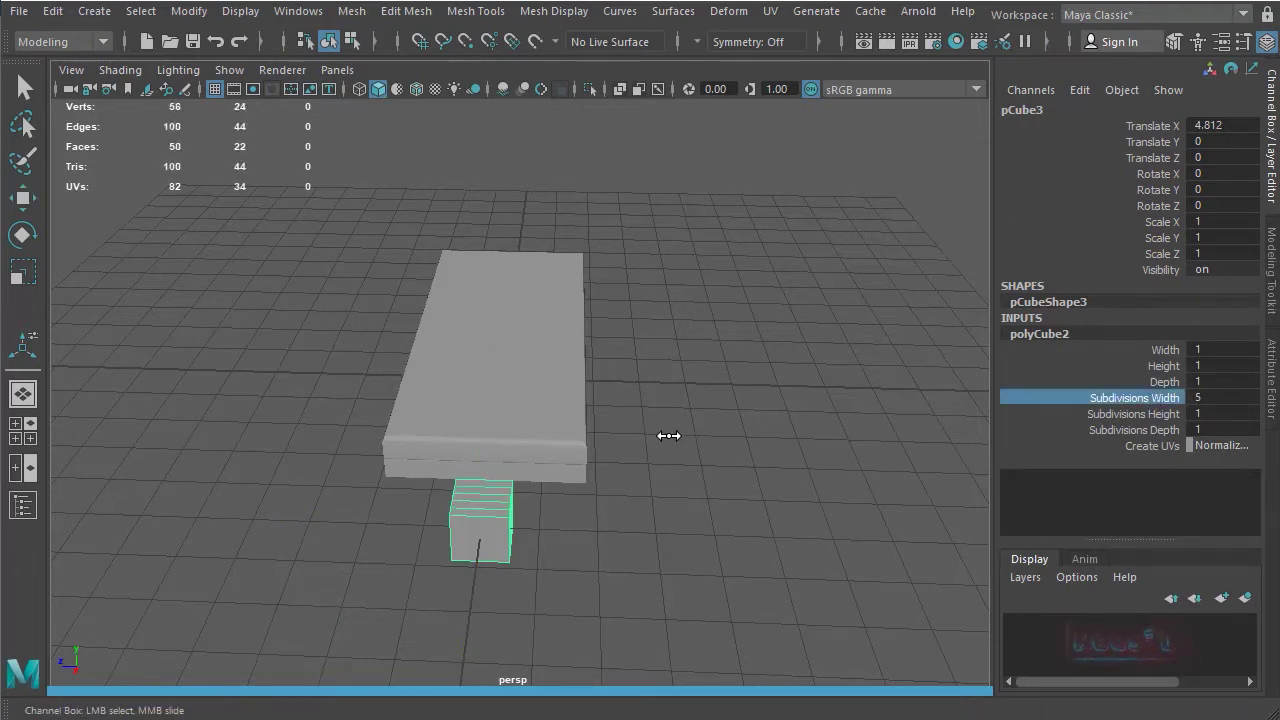
pyautogui.click(1163, 413)
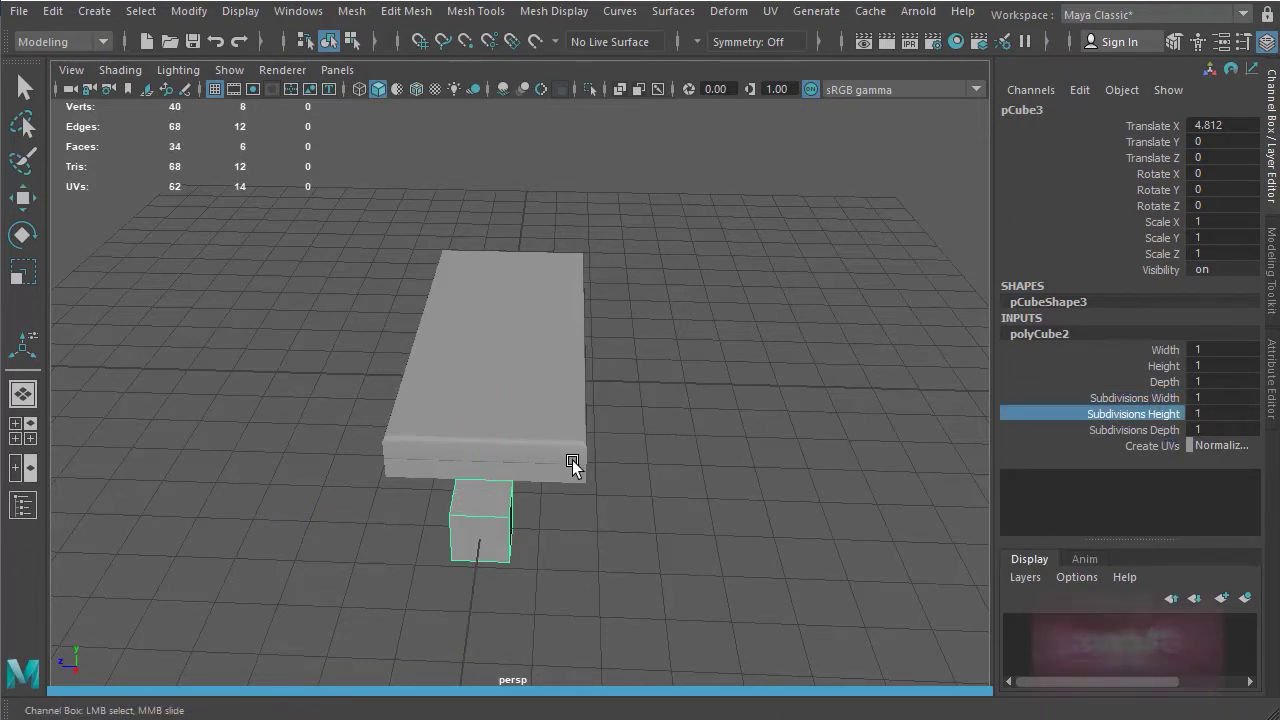
pyautogui.moveTo(572, 460); pyautogui.dragTo(585, 461, button='middle')
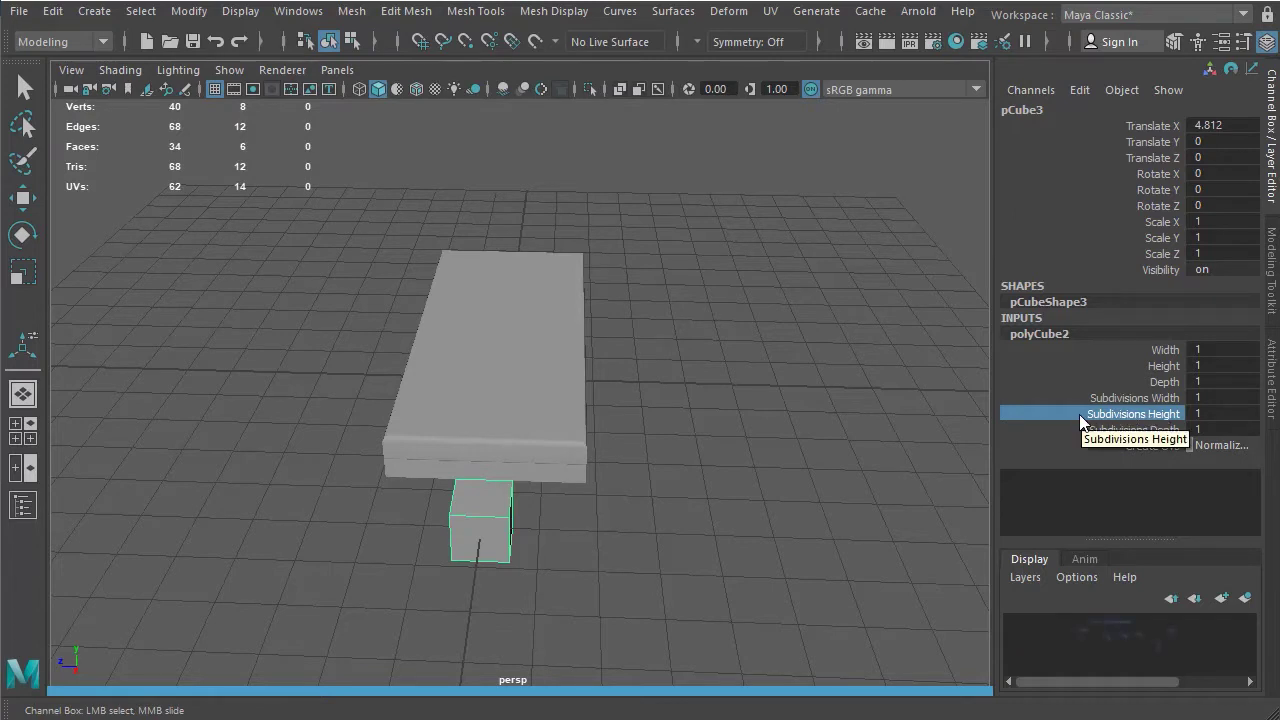
# - Set the new cube's Subdivisions Depth to 4
pyautogui.click(1139, 430)
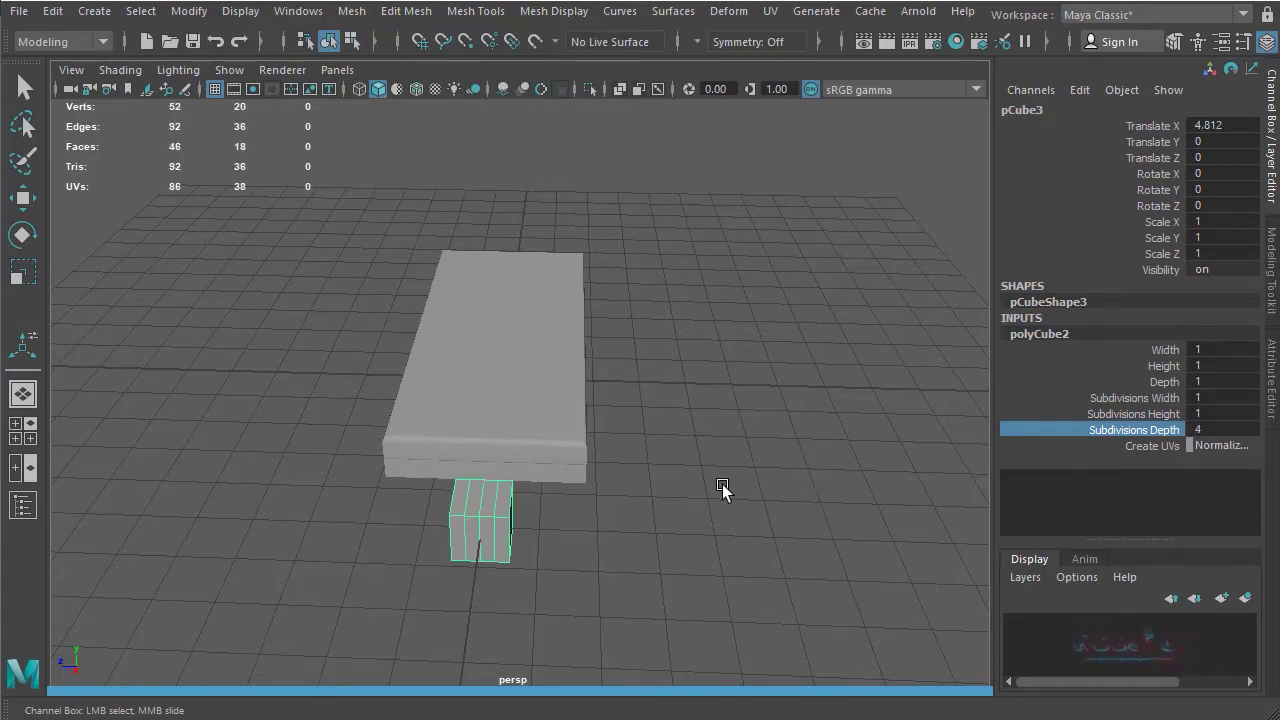
pyautogui.keyDown('alt'); pyautogui.moveTo(474, 518); pyautogui.dragTo(471, 558); pyautogui.keyUp('alt')
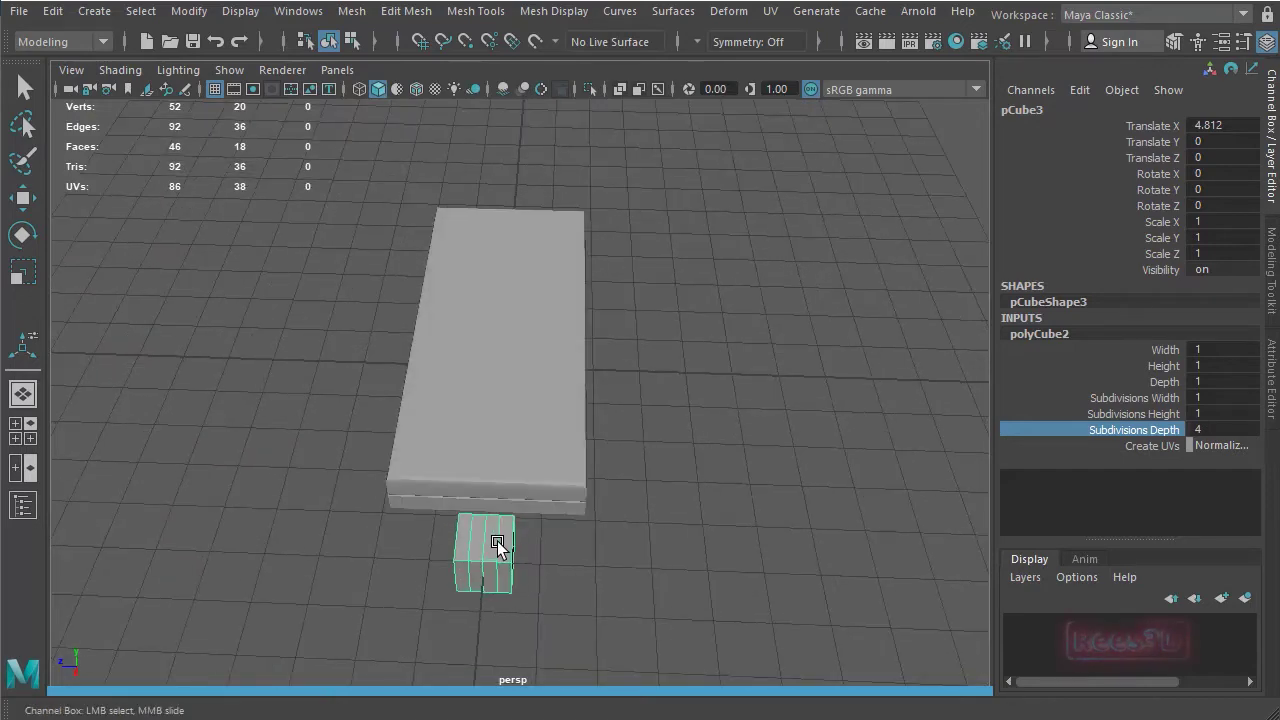
# - Stretch the subdivided cube along Z to about 3.604 to match the slabs' width and raise it to Translate Y 0.502
pyautogui.press('e')
pyautogui.press('r')
pyautogui.moveTo(306, 545); pyautogui.dragTo(60, 567)
pyautogui.moveTo(293, 551); pyautogui.dragTo(250, 555)
pyautogui.press('space')
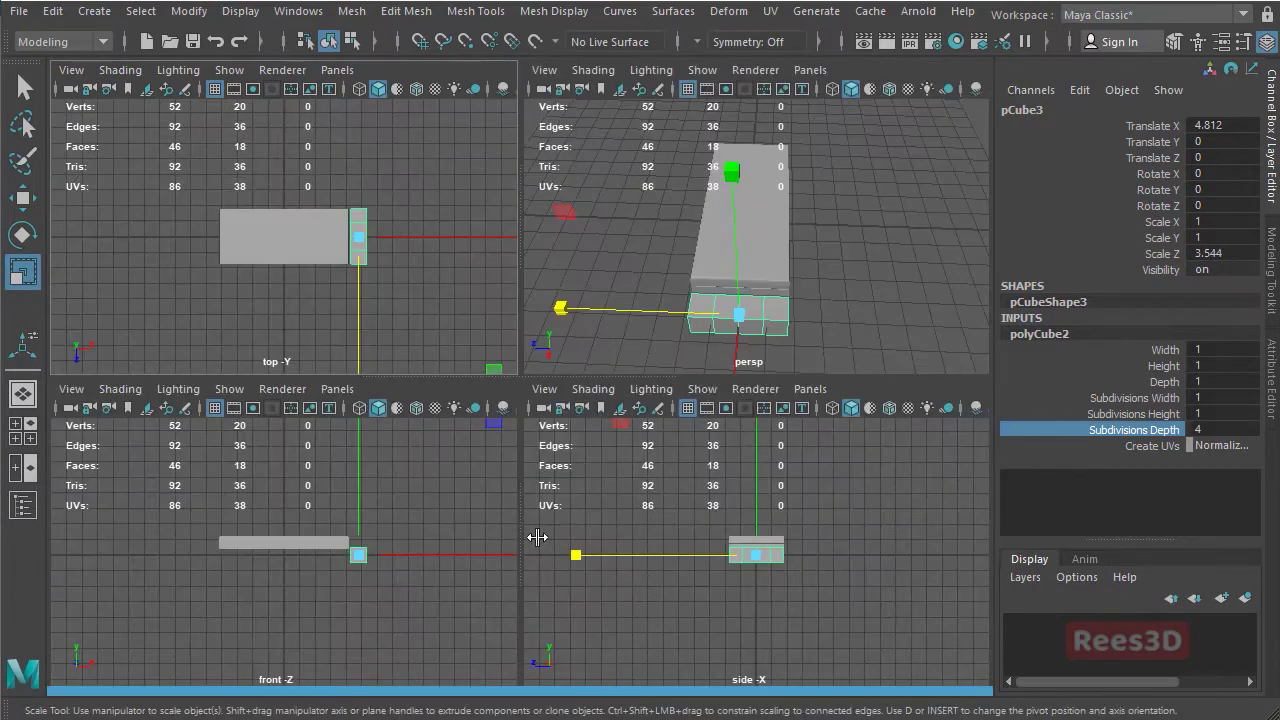
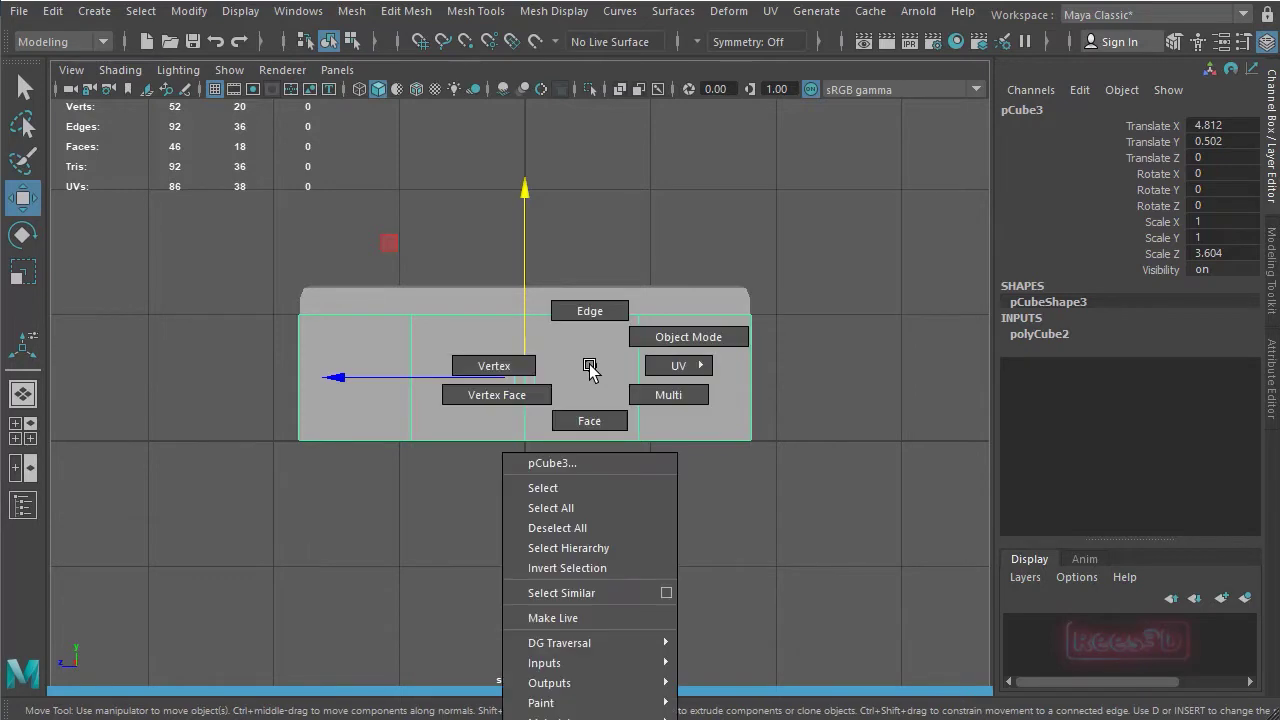
# - Select the end block's top row of vertices in the side view and raise them well above the slabs
pyautogui.moveTo(228, 285); pyautogui.dragTo(843, 354)
pyautogui.moveTo(527, 184); pyautogui.dragTo(526, 35)
pyautogui.press('space')
pyautogui.press('space')
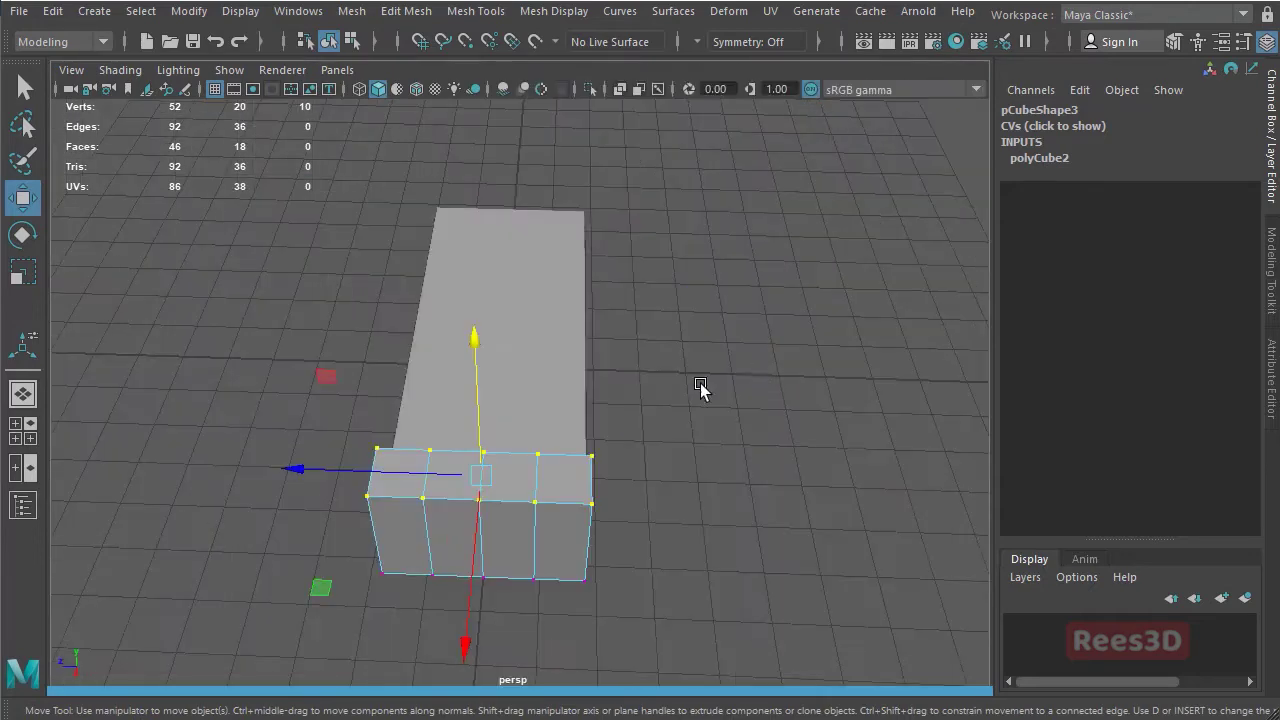
pyautogui.keyDown('alt'); pyautogui.moveTo(700, 391); pyautogui.dragTo(322, 383); pyautogui.keyUp('alt')
pyautogui.keyDown('alt'); pyautogui.moveTo(322, 383); pyautogui.dragTo(491, 423, button='right'); pyautogui.keyUp('alt')
pyautogui.keyDown('alt'); pyautogui.moveTo(491, 423); pyautogui.dragTo(686, 446, button='middle'); pyautogui.keyUp('alt')
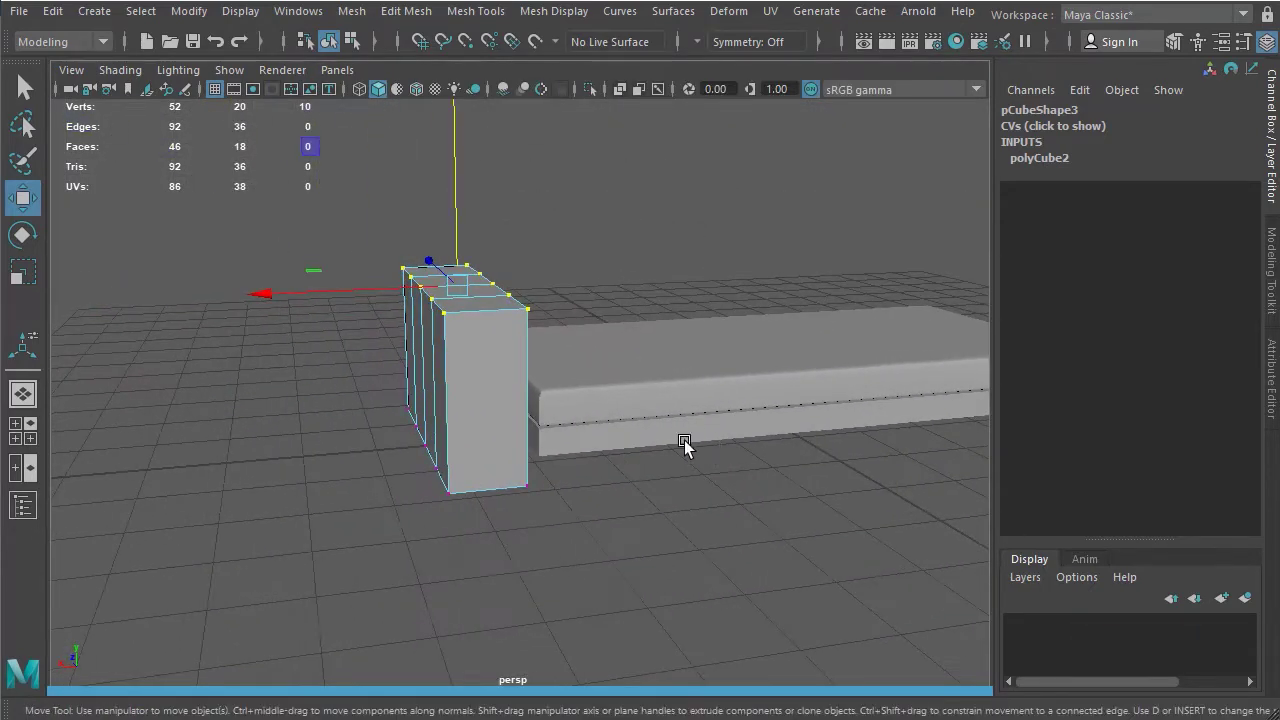
# - Raise the end block's selected top vertices further, to a height of about Y 2.598
pyautogui.keyDown('alt'); pyautogui.moveTo(686, 446); pyautogui.dragTo(376, 416); pyautogui.keyUp('alt')
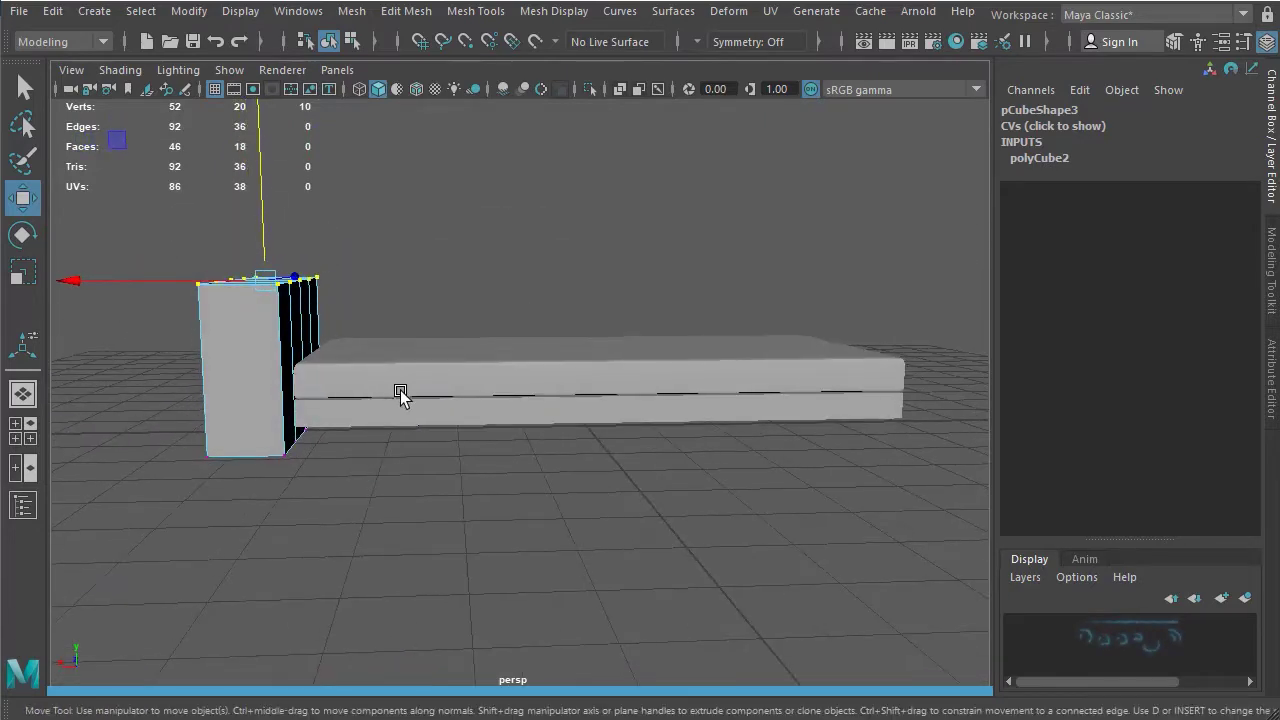
pyautogui.keyDown('alt'); pyautogui.moveTo(397, 389); pyautogui.dragTo(432, 393, button='middle'); pyautogui.keyUp('alt')
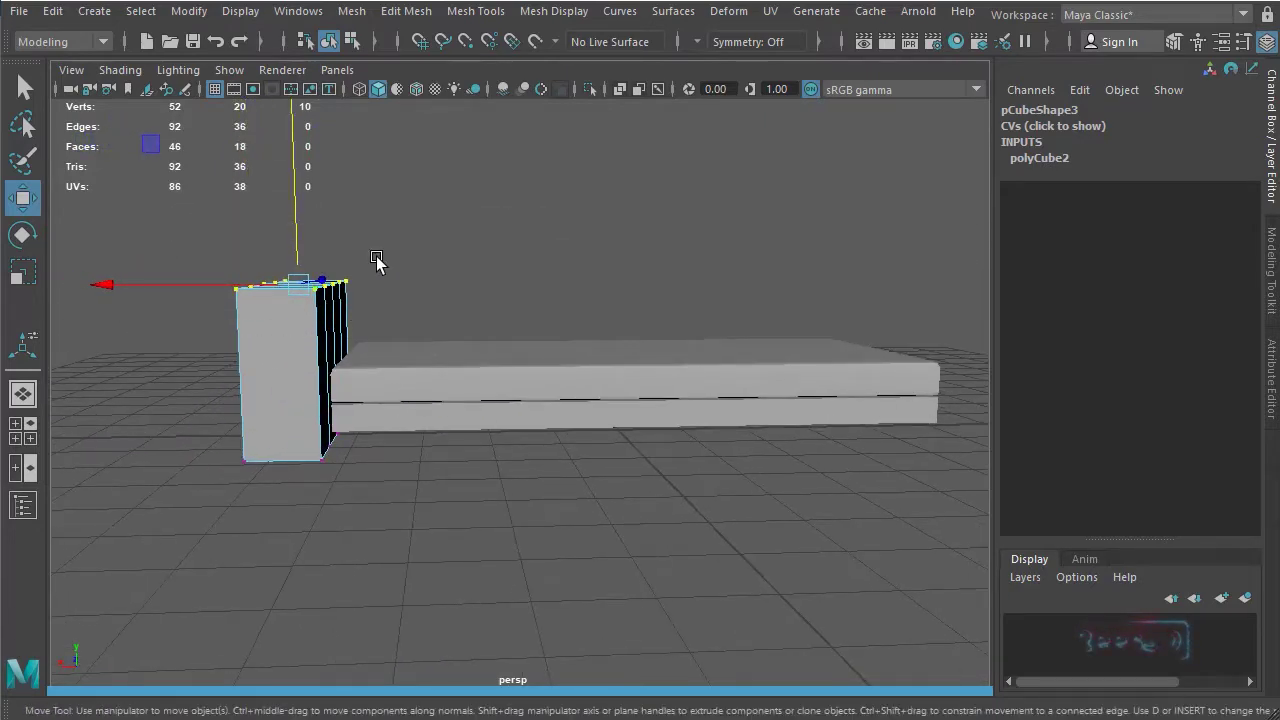
pyautogui.moveTo(305, 167); pyautogui.dragTo(295, 145)
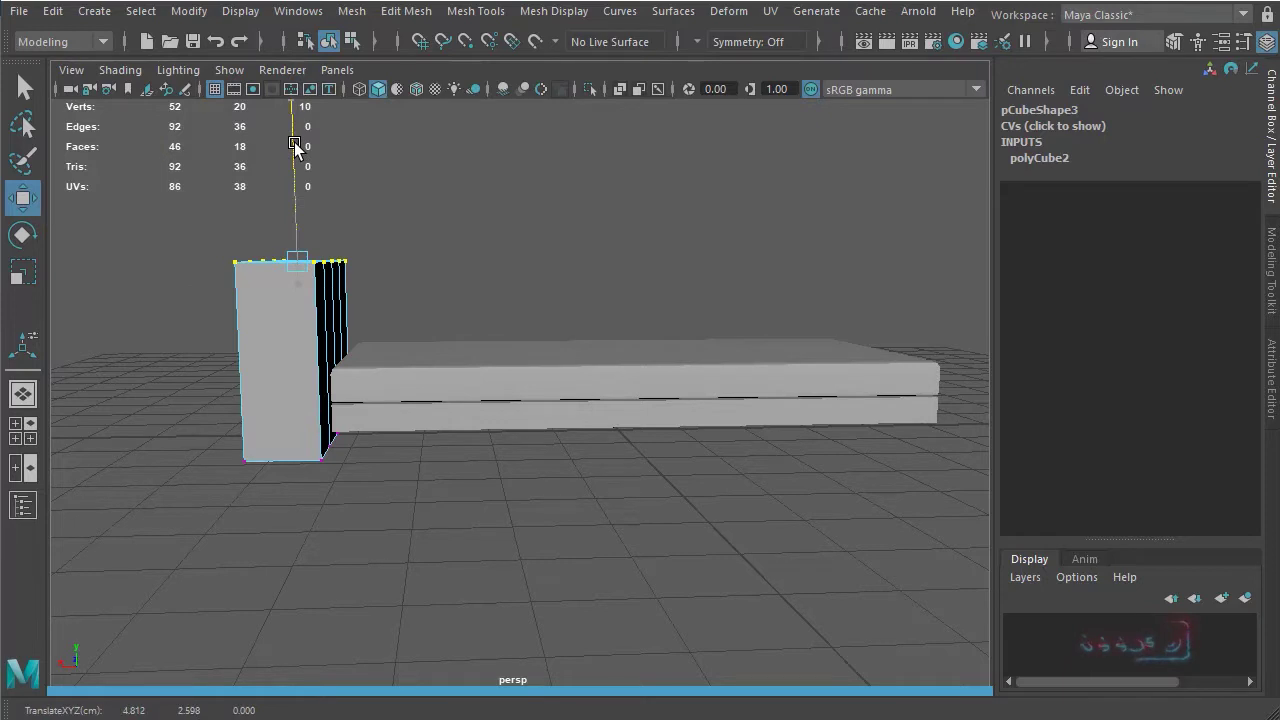
# - Select the whole end block and move it along X until it touches the slabs' end, at Translate X about 4.653
pyautogui.keyDown('alt'); pyautogui.moveTo(458, 438); pyautogui.dragTo(300, 406); pyautogui.keyUp('alt')
pyautogui.moveTo(283, 377); pyautogui.dragTo(283, 445, button='right')
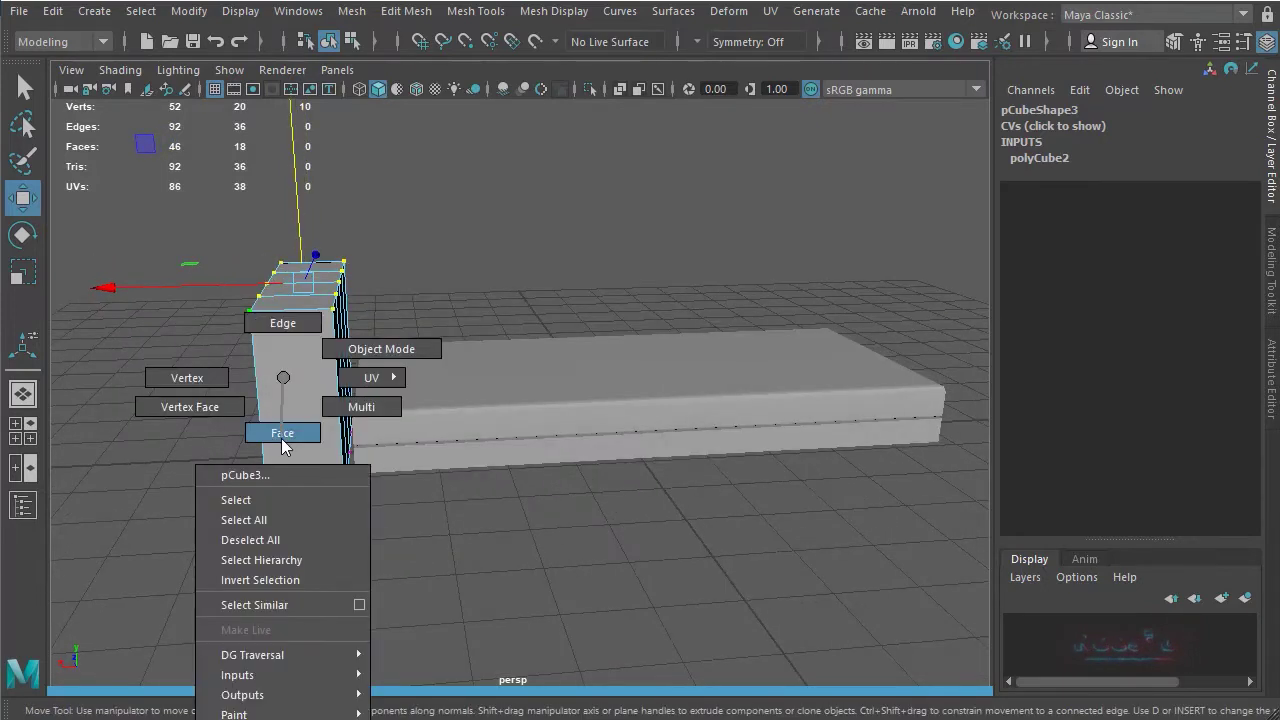
pyautogui.click(252, 500)
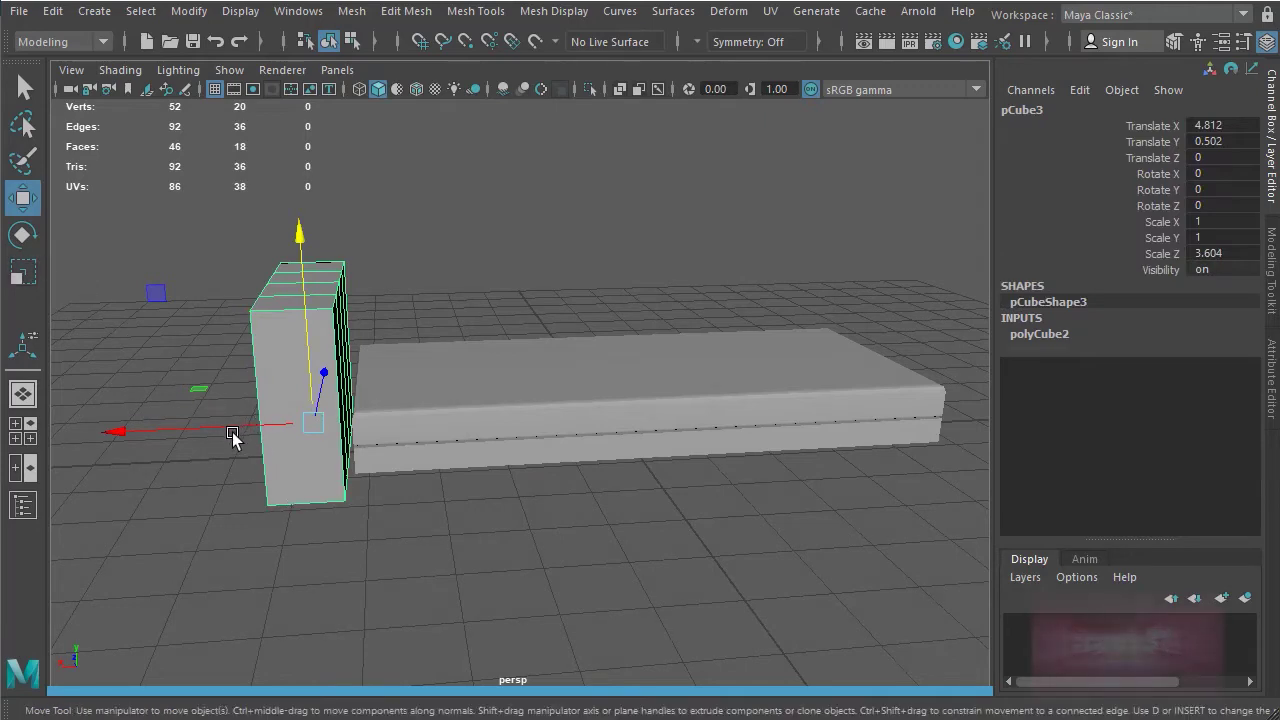
pyautogui.moveTo(232, 432); pyautogui.dragTo(231, 434)
pyautogui.press('space')
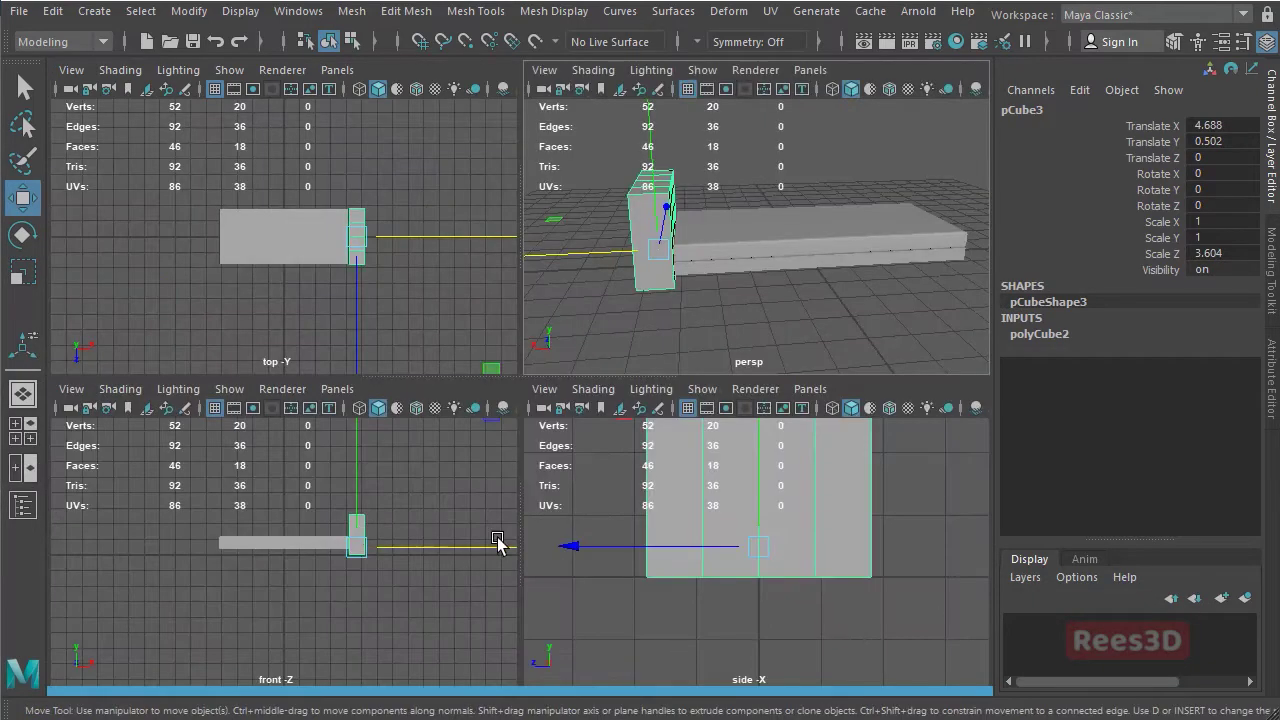
pyautogui.press('space')
pyautogui.scroll(5, 766, 397)
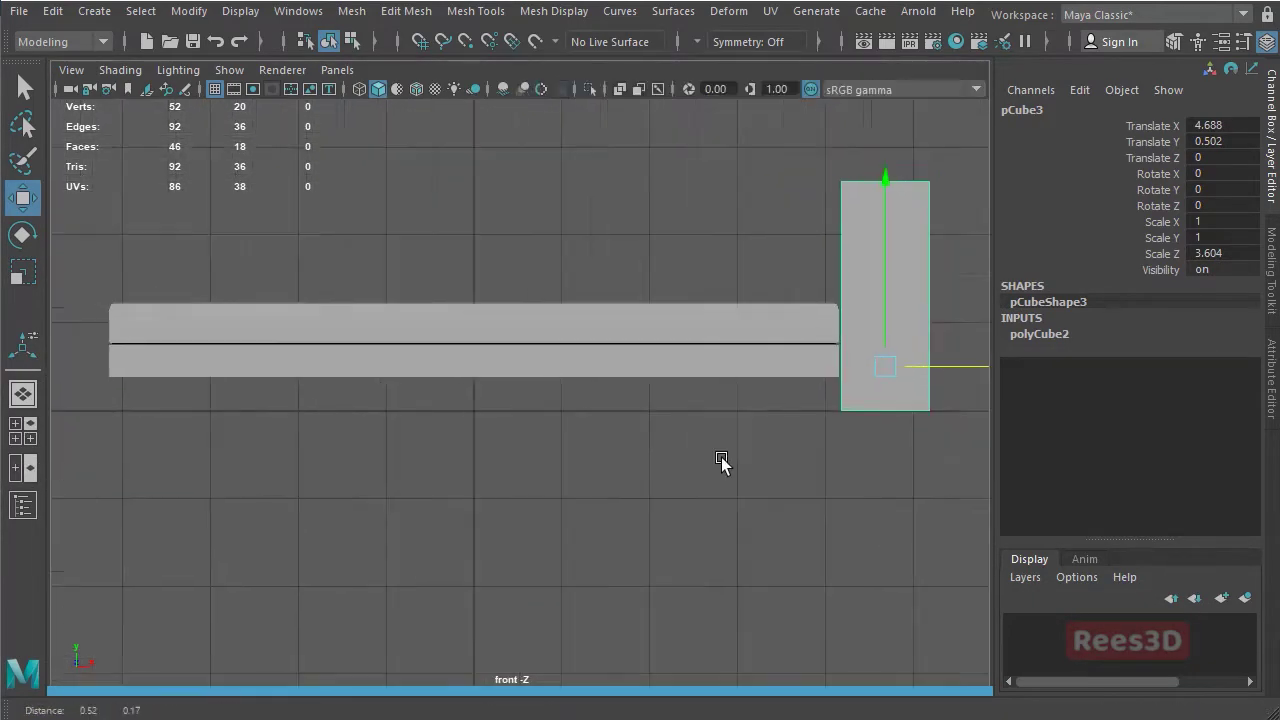
pyautogui.scroll(1, 870, 480)
pyautogui.moveTo(856, 411); pyautogui.dragTo(851, 411)
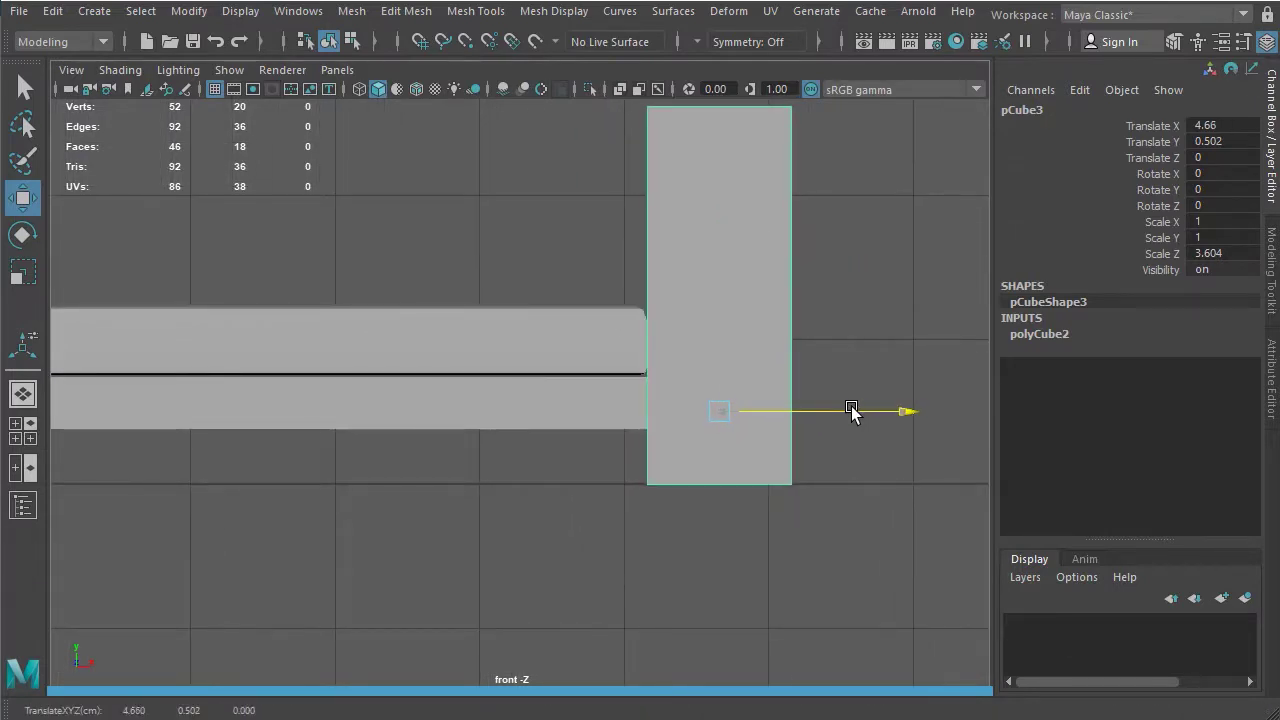
# - Thin the block into a headboard panel by moving its outer side vertices toward the slabs, to about X 4.357
pyautogui.keyDown('alt'); pyautogui.moveTo(781, 381); pyautogui.dragTo(717, 514, button='middle'); pyautogui.keyUp('alt')
pyautogui.moveTo(717, 514); pyautogui.dragTo(510, 466, button='right')
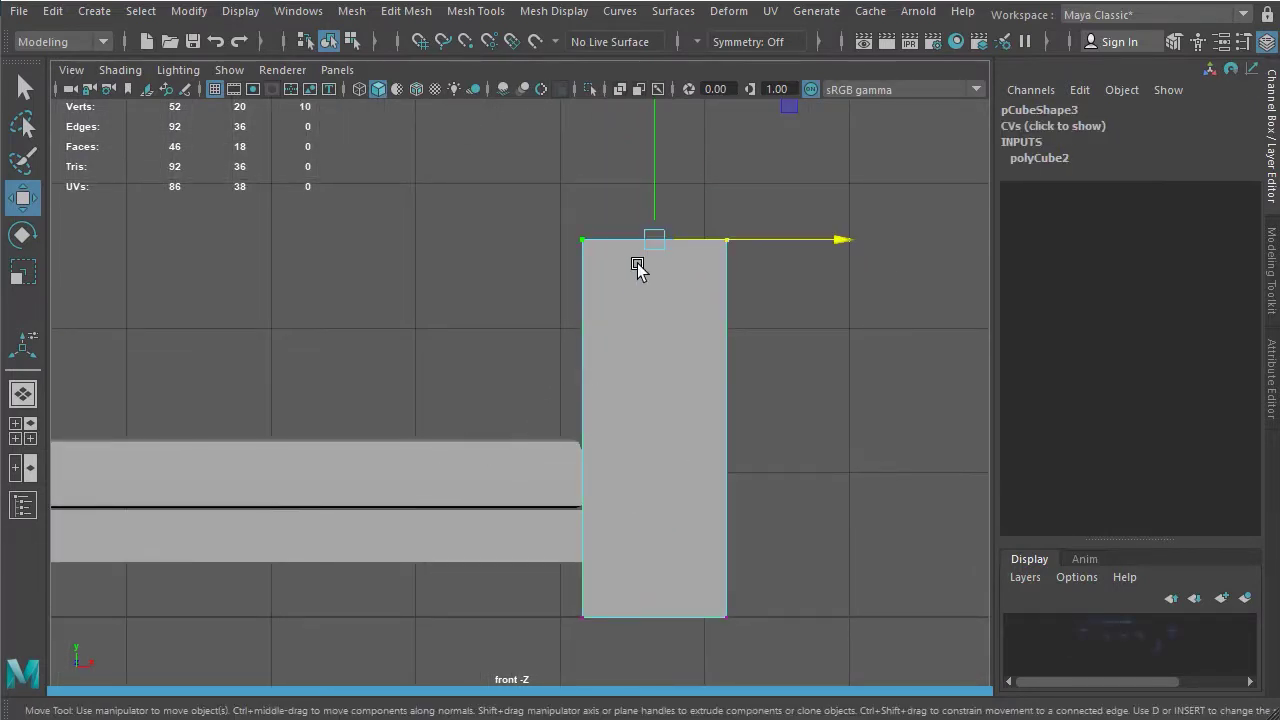
pyautogui.click(673, 188)
pyautogui.moveTo(796, 697); pyautogui.dragTo(794, 690)
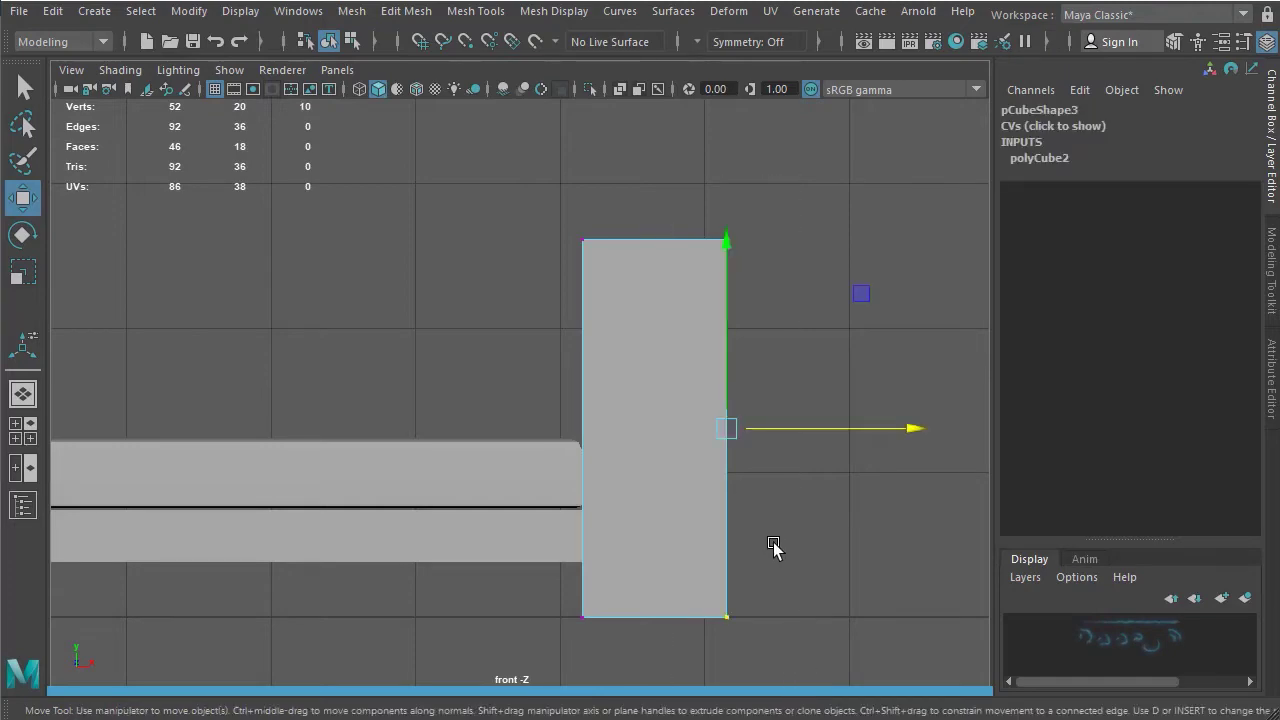
pyautogui.moveTo(835, 423); pyautogui.dragTo(721, 430)
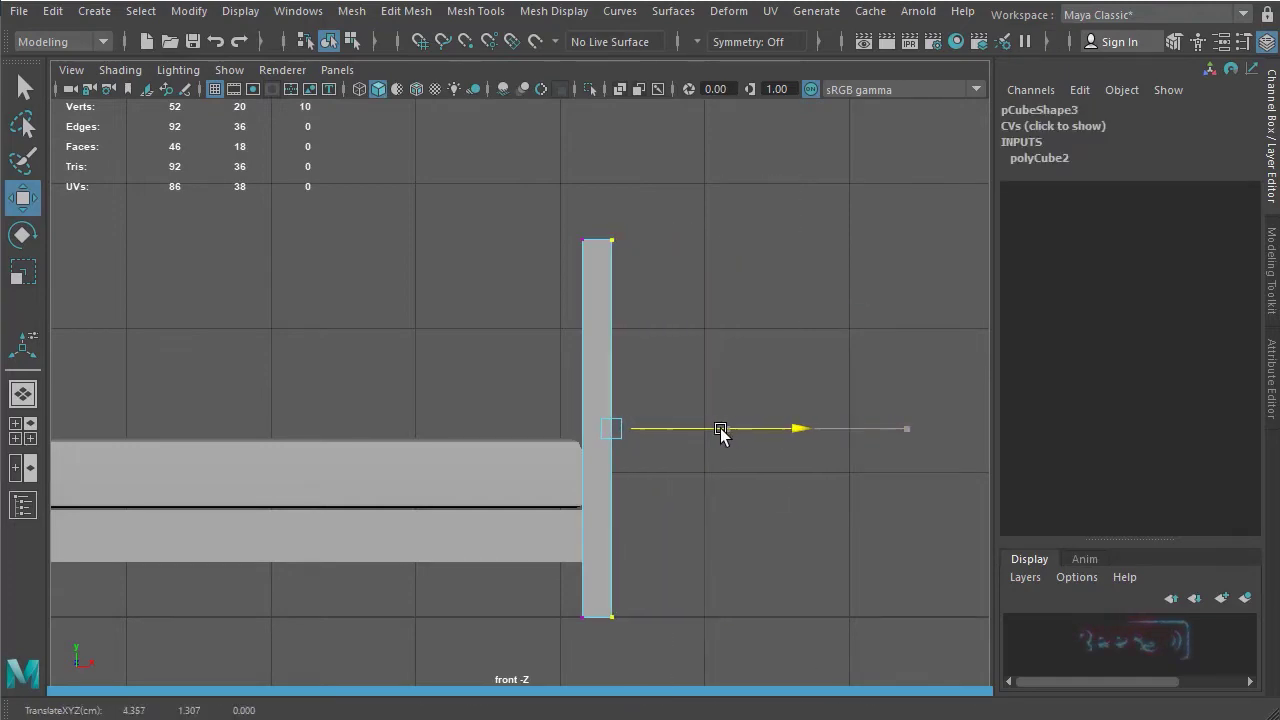
# - Shape the headboard's top into an arch: lower both outer corner vertex pairs to about Y 2.085 and raise the middle pair to about Y 2.714
pyautogui.press('space')
pyautogui.press('space')
pyautogui.keyDown('alt'); pyautogui.moveTo(546, 423); pyautogui.dragTo(677, 357); pyautogui.keyUp('alt')
pyautogui.moveTo(586, 200); pyautogui.dragTo(706, 286)
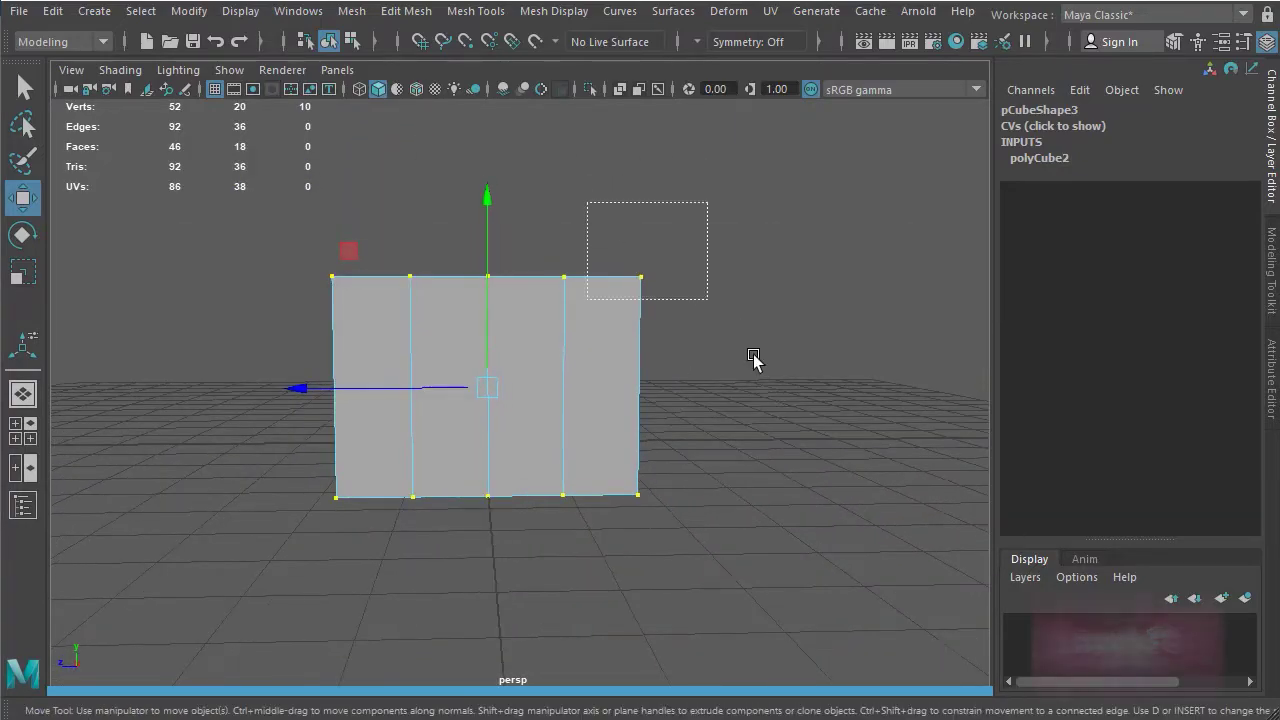
pyautogui.keyDown('shift'); pyautogui.moveTo(355, 324); pyautogui.dragTo(357, 325); pyautogui.keyUp('shift')
pyautogui.keyDown('alt'); pyautogui.moveTo(487, 164); pyautogui.dragTo(466, 236, button='middle'); pyautogui.keyUp('alt')
pyautogui.moveTo(465, 191); pyautogui.dragTo(466, 228)
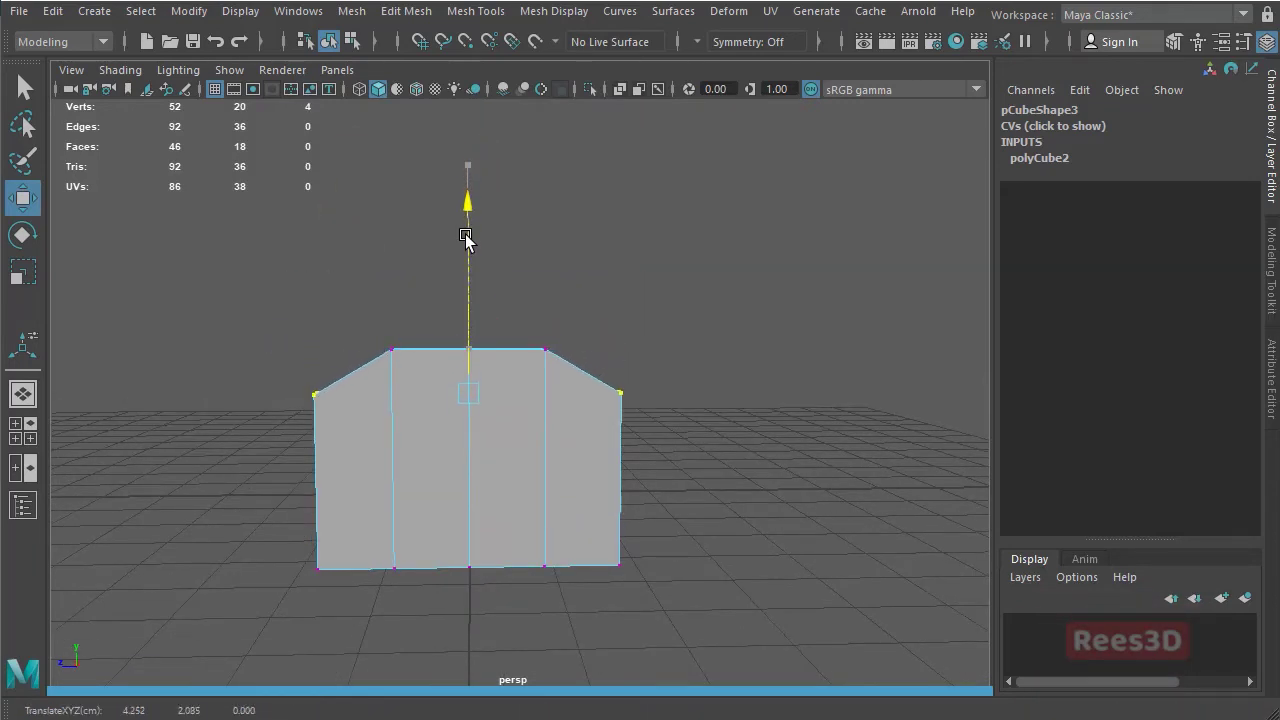
pyautogui.moveTo(457, 345); pyautogui.dragTo(489, 374)
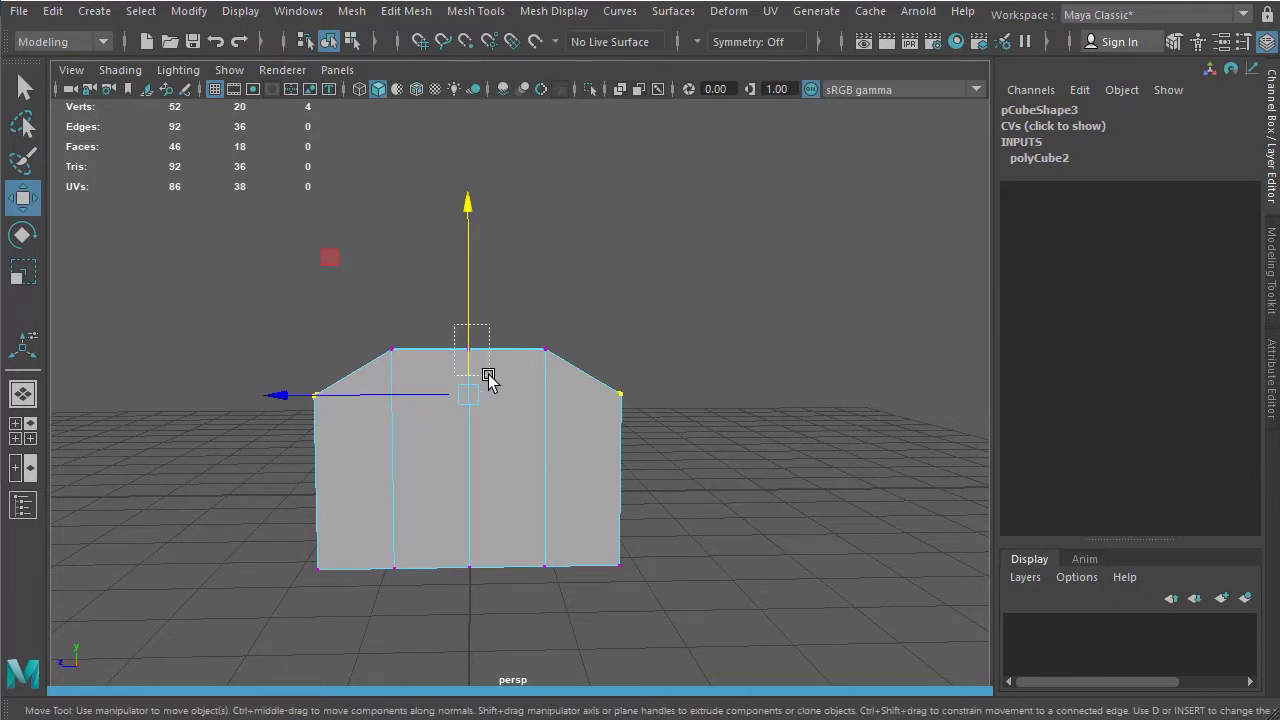
pyautogui.moveTo(464, 198); pyautogui.dragTo(464, 200)
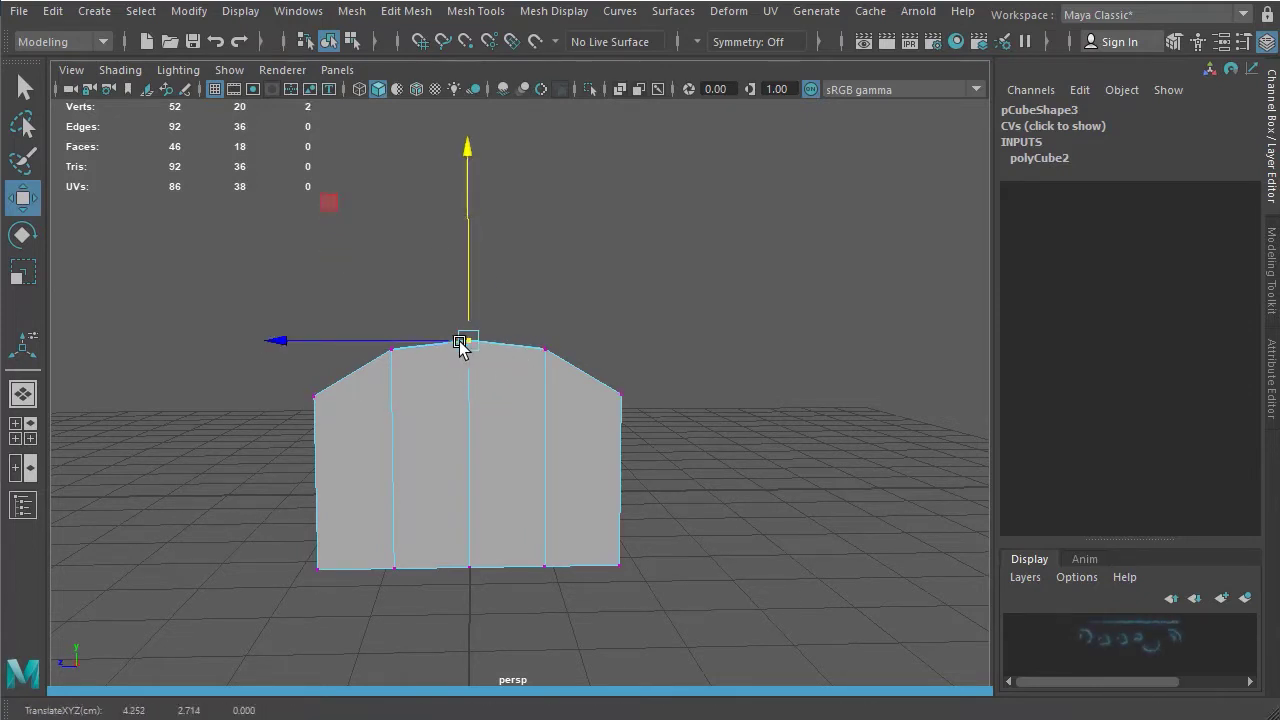
# - Extrude the four narrow faces along the headboard's arched top outward with Local Translate Z of about 0.317
pyautogui.keyDown('alt'); pyautogui.moveTo(466, 380); pyautogui.dragTo(449, 403); pyautogui.keyUp('alt')
pyautogui.rightClick(542, 432)
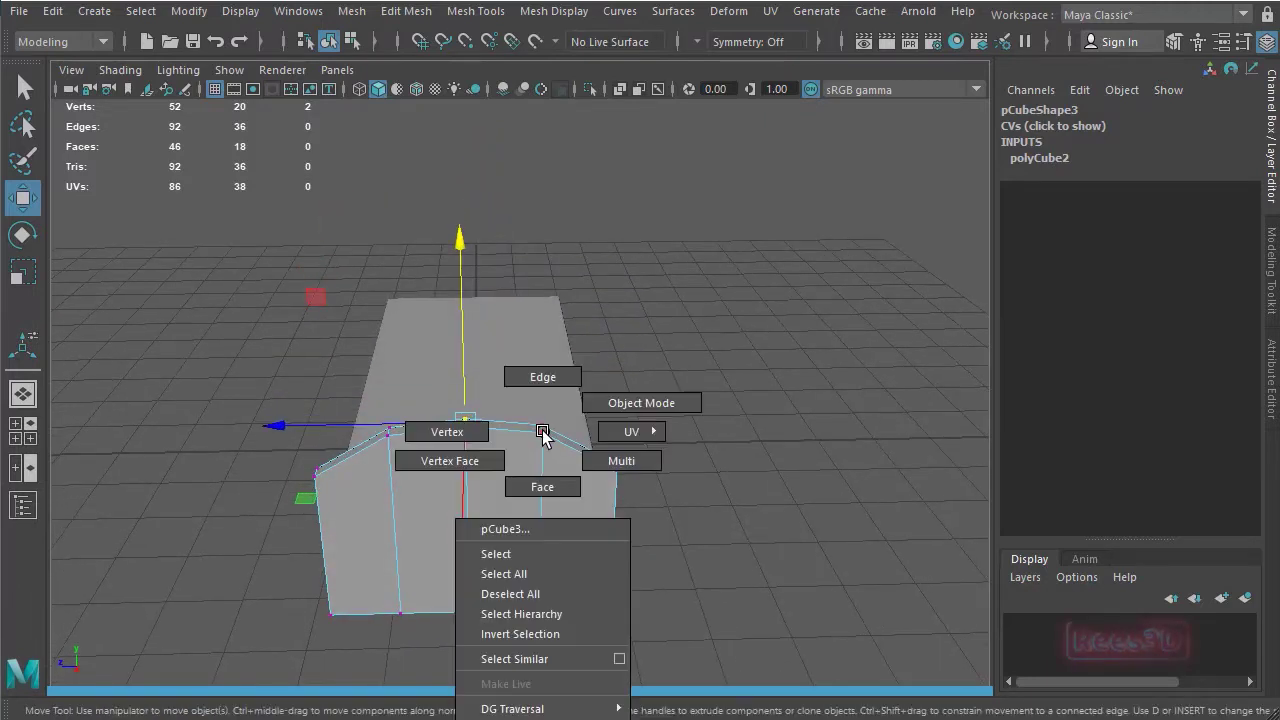
pyautogui.click(542, 485)
pyautogui.click(515, 428)
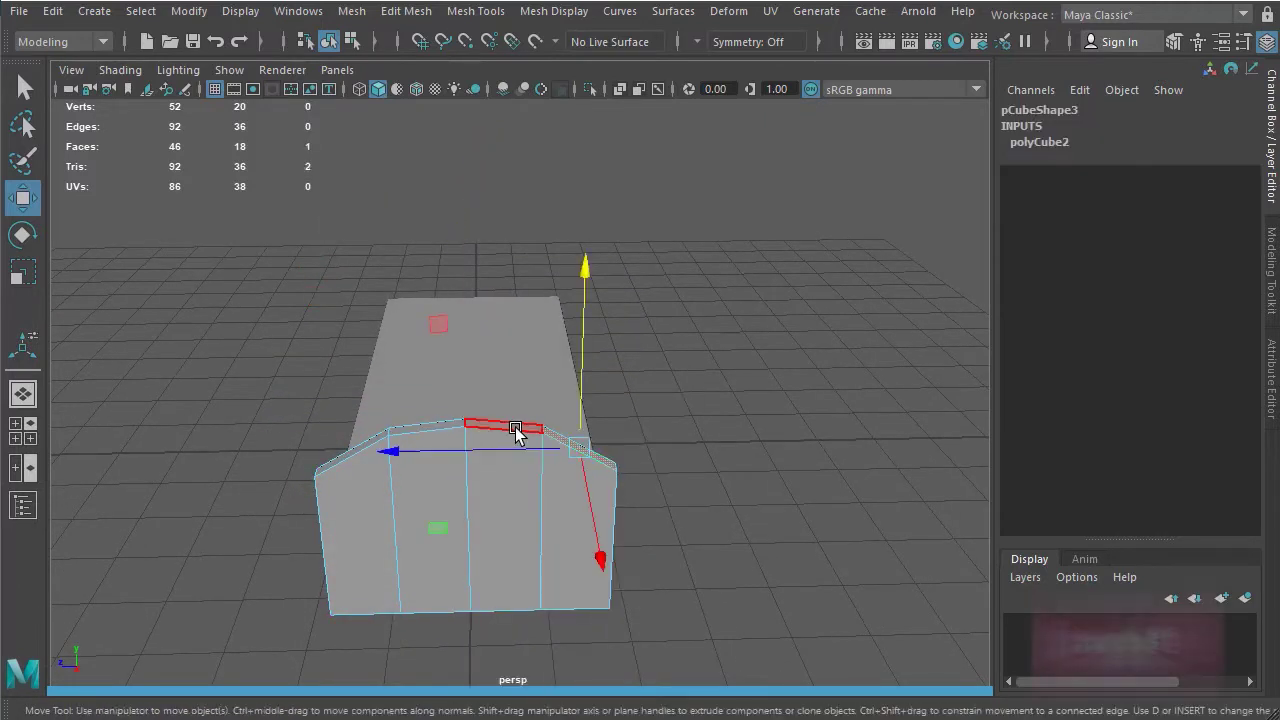
pyautogui.keyDown('shift'); pyautogui.click(455, 425); pyautogui.keyUp('shift')
pyautogui.keyDown('shift'); pyautogui.click(428, 426); pyautogui.keyUp('shift')
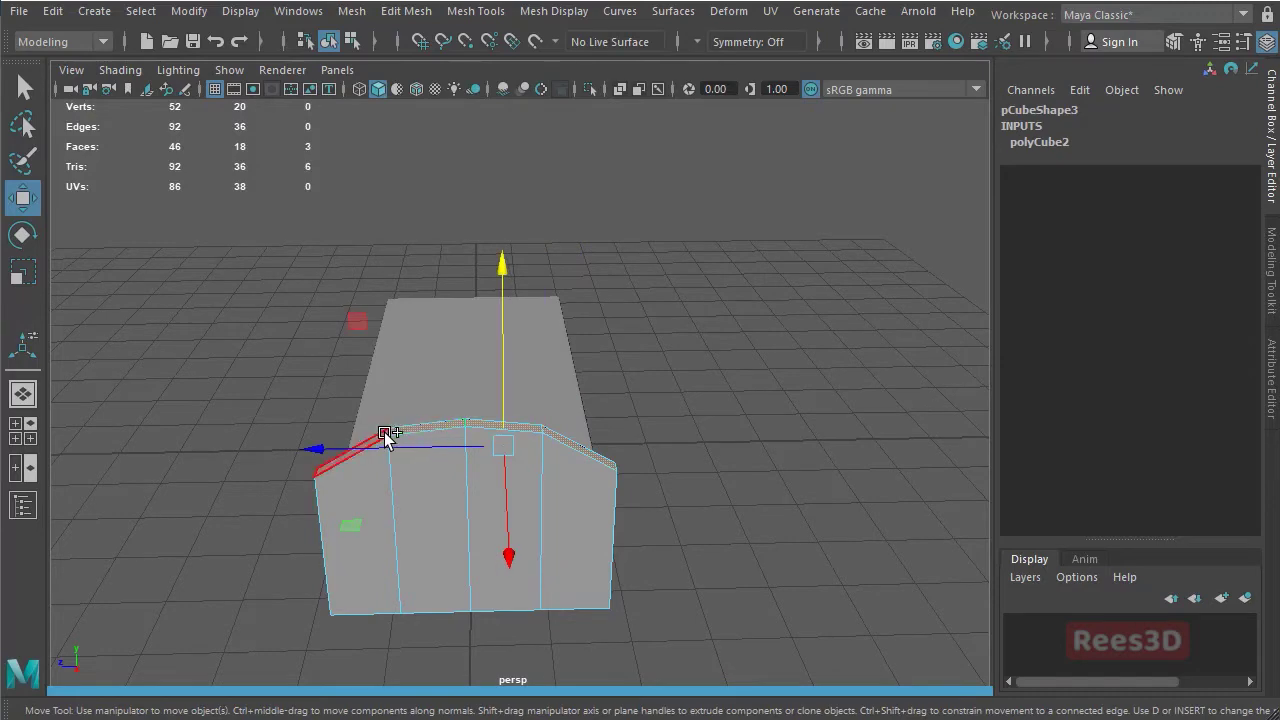
pyautogui.keyDown('shift'); pyautogui.click(383, 436); pyautogui.keyUp('shift')
pyautogui.keyDown('alt'); pyautogui.moveTo(466, 454); pyautogui.dragTo(710, 386); pyautogui.keyUp('alt')
pyautogui.keyDown('shift'); pyautogui.moveTo(706, 362); pyautogui.dragTo(697, 414, button='right'); pyautogui.keyUp('shift')
pyautogui.keyDown('alt'); pyautogui.moveTo(646, 434); pyautogui.dragTo(775, 253); pyautogui.keyUp('alt')
pyautogui.keyDown('alt'); pyautogui.moveTo(714, 394); pyautogui.dragTo(963, 386); pyautogui.keyUp('alt')
pyautogui.keyDown('alt'); pyautogui.moveTo(306, 352); pyautogui.dragTo(431, 437); pyautogui.keyUp('alt')
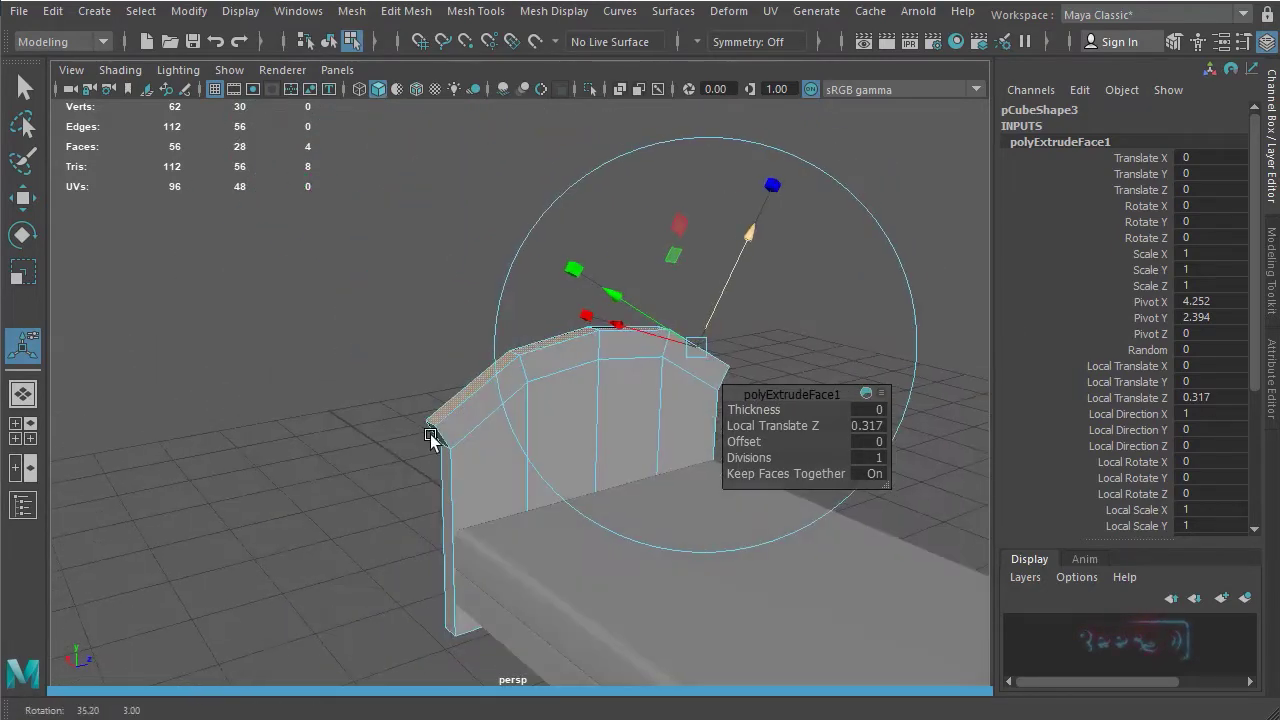
# - Extrude the eight front and back faces of the headboard's arched rim with Local Translate Z of about 0.079
pyautogui.click(415, 358)
pyautogui.click(487, 400)
pyautogui.keyDown('shift'); pyautogui.click(557, 357); pyautogui.keyUp('shift')
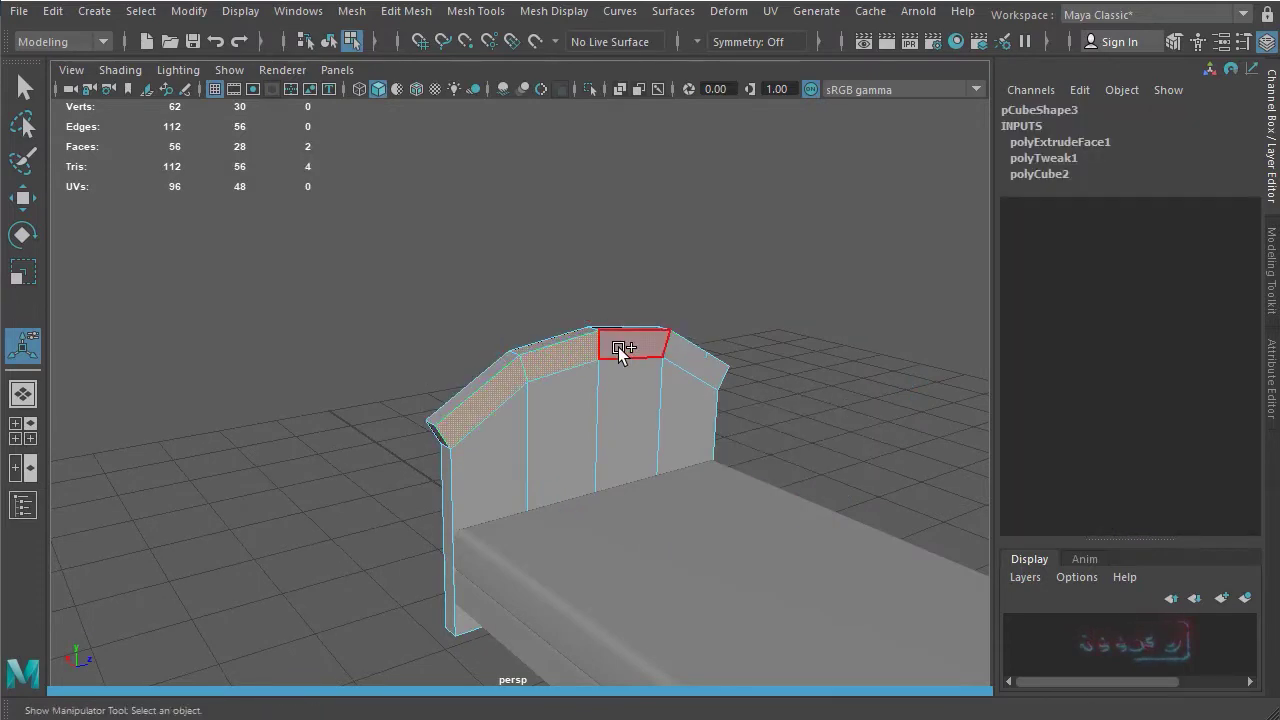
pyautogui.keyDown('shift'); pyautogui.click(615, 343); pyautogui.keyUp('shift')
pyautogui.keyDown('alt'); pyautogui.moveTo(460, 410); pyautogui.dragTo(551, 414); pyautogui.keyUp('alt')
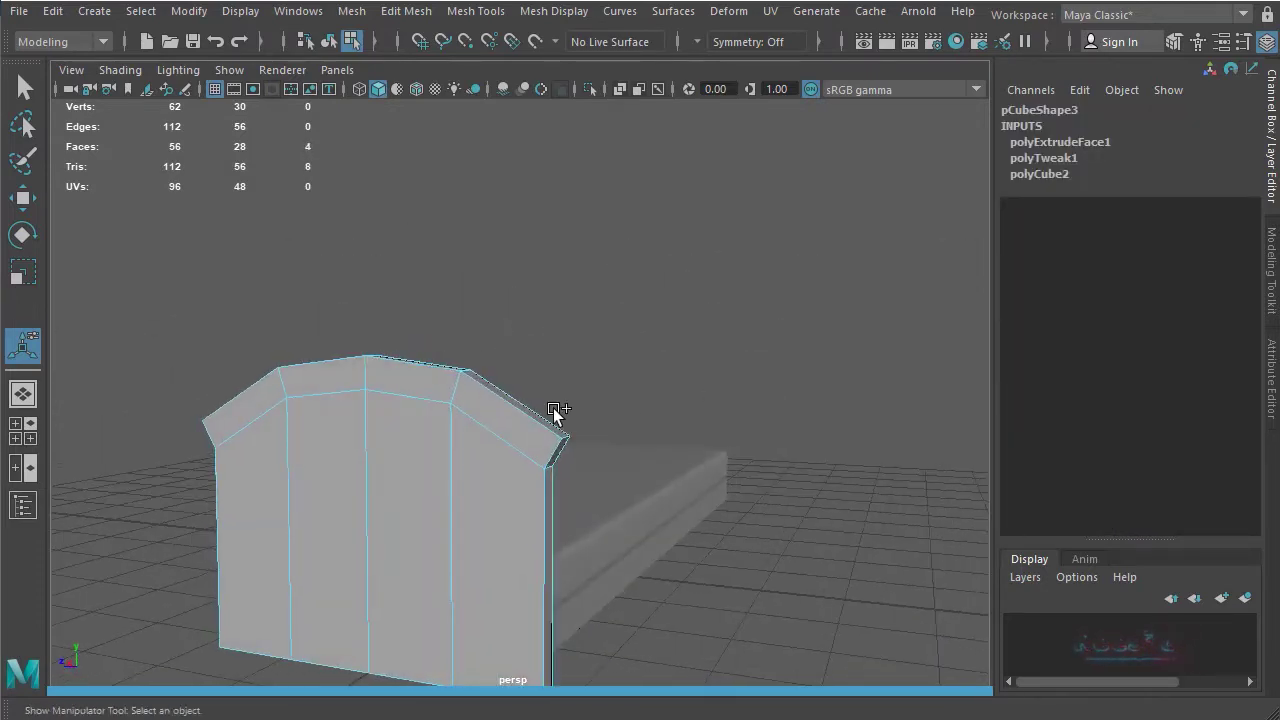
pyautogui.keyDown('shift'); pyautogui.click(530, 412); pyautogui.keyUp('shift')
pyautogui.keyDown('shift'); pyautogui.click(390, 393); pyautogui.keyUp('shift')
pyautogui.keyDown('shift'); pyautogui.click(306, 389); pyautogui.keyUp('shift')
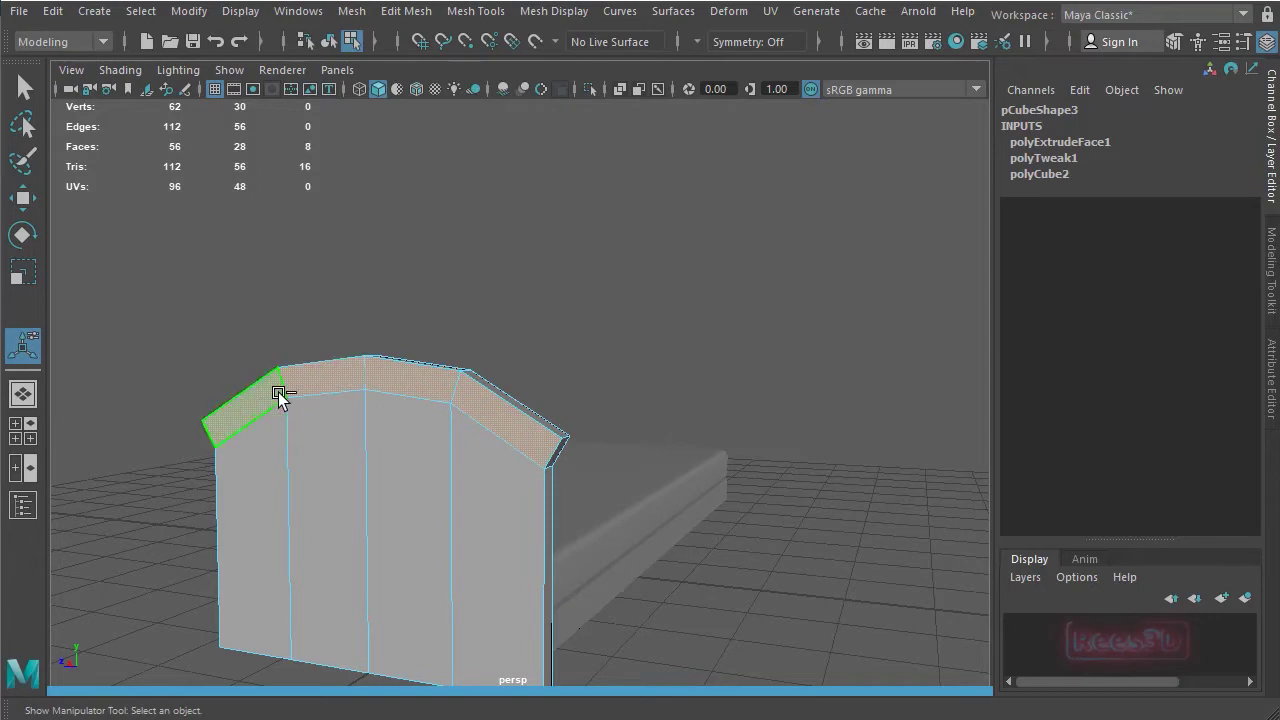
pyautogui.keyDown('shift'); pyautogui.click(280, 394); pyautogui.keyUp('shift')
pyautogui.keyDown('shift'); pyautogui.moveTo(429, 337); pyautogui.dragTo(432, 367, button='right'); pyautogui.keyUp('shift')
pyautogui.keyDown('alt'); pyautogui.moveTo(432, 367); pyautogui.dragTo(300, 430); pyautogui.keyUp('alt')
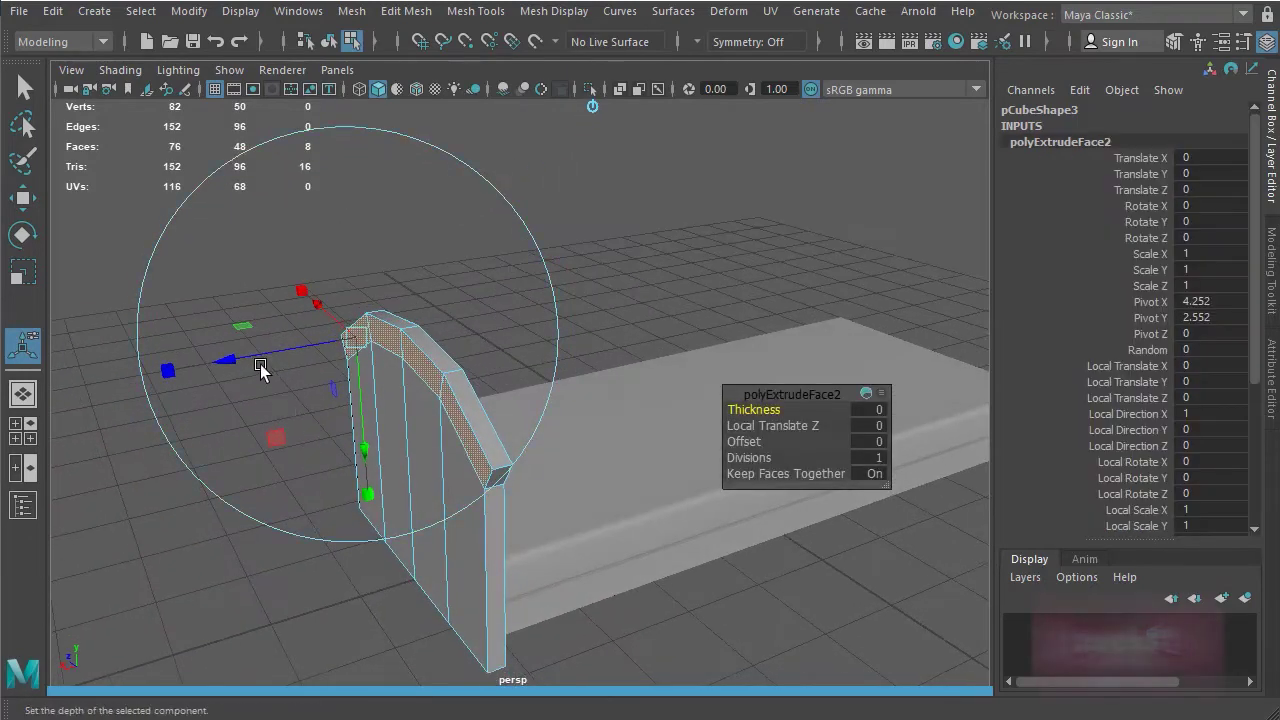
pyautogui.moveTo(252, 358); pyautogui.dragTo(247, 361)
pyautogui.keyDown('alt'); pyautogui.moveTo(363, 431); pyautogui.dragTo(246, 404); pyautogui.keyUp('alt')
pyautogui.moveTo(452, 366); pyautogui.dragTo(455, 372)
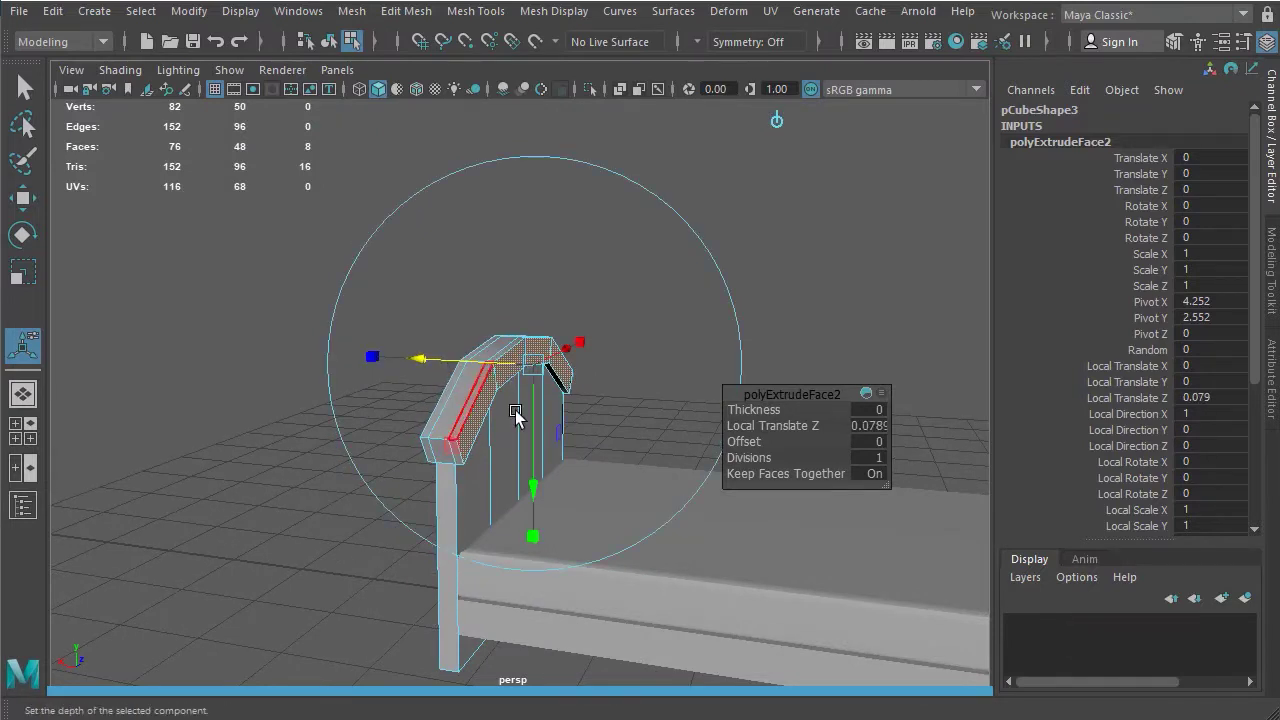
# - Clear the face selection and inspect the headboard's thickened rim from both sides
pyautogui.keyDown('alt'); pyautogui.moveTo(586, 436); pyautogui.dragTo(480, 321, button='middle'); pyautogui.keyUp('alt')
pyautogui.moveTo(447, 287); pyautogui.dragTo(446, 310, button='right')
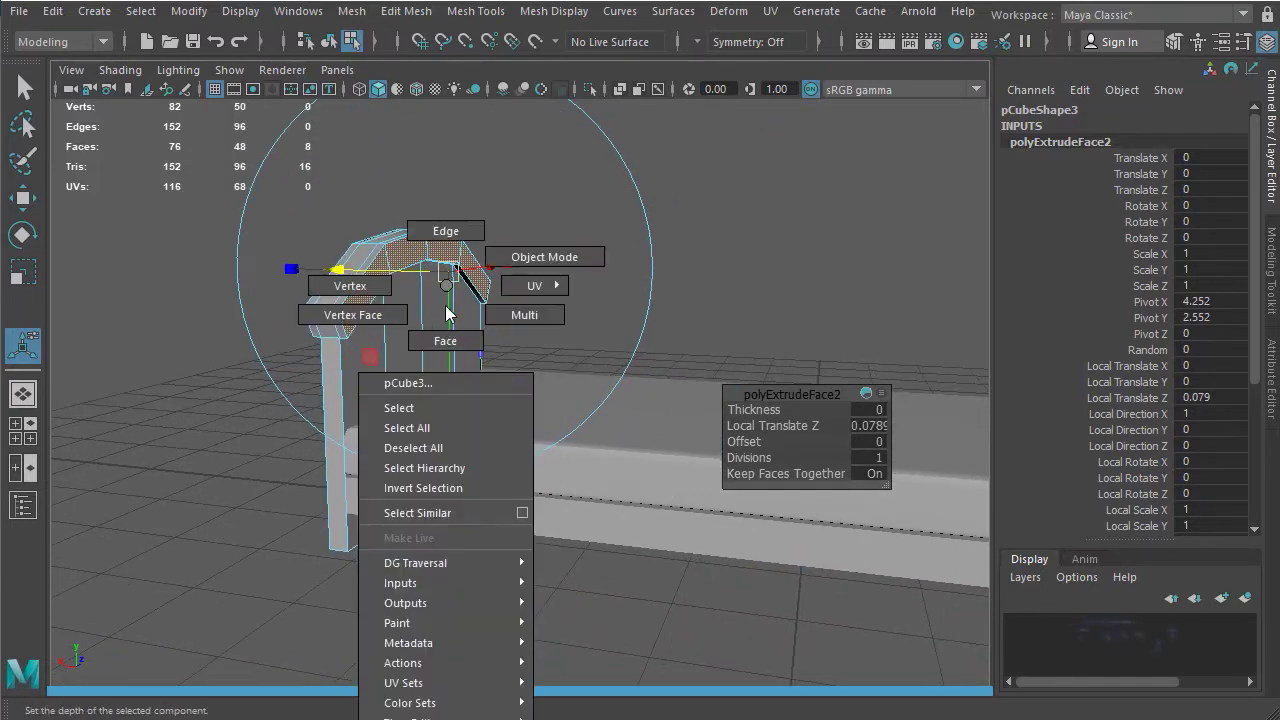
pyautogui.moveTo(425, 383); pyautogui.dragTo(400, 407, button='right')
pyautogui.click(623, 266)
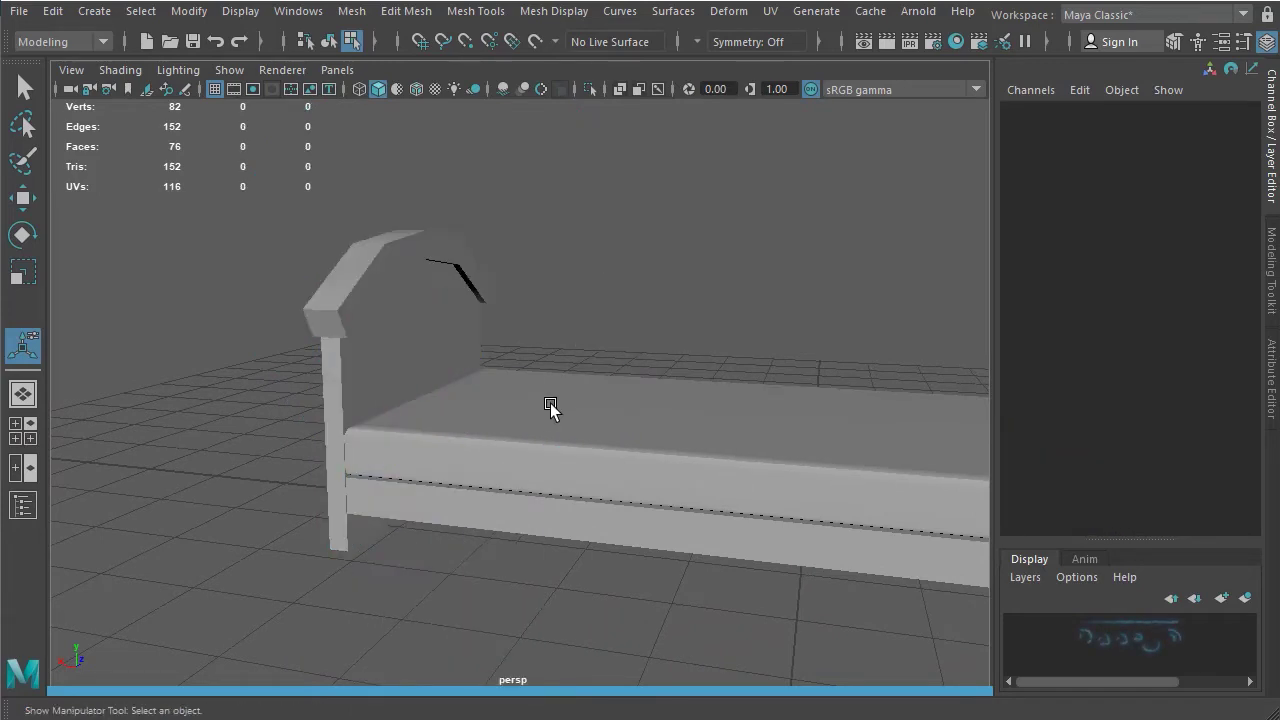
pyautogui.keyDown('alt'); pyautogui.moveTo(551, 406); pyautogui.dragTo(633, 479); pyautogui.keyUp('alt')
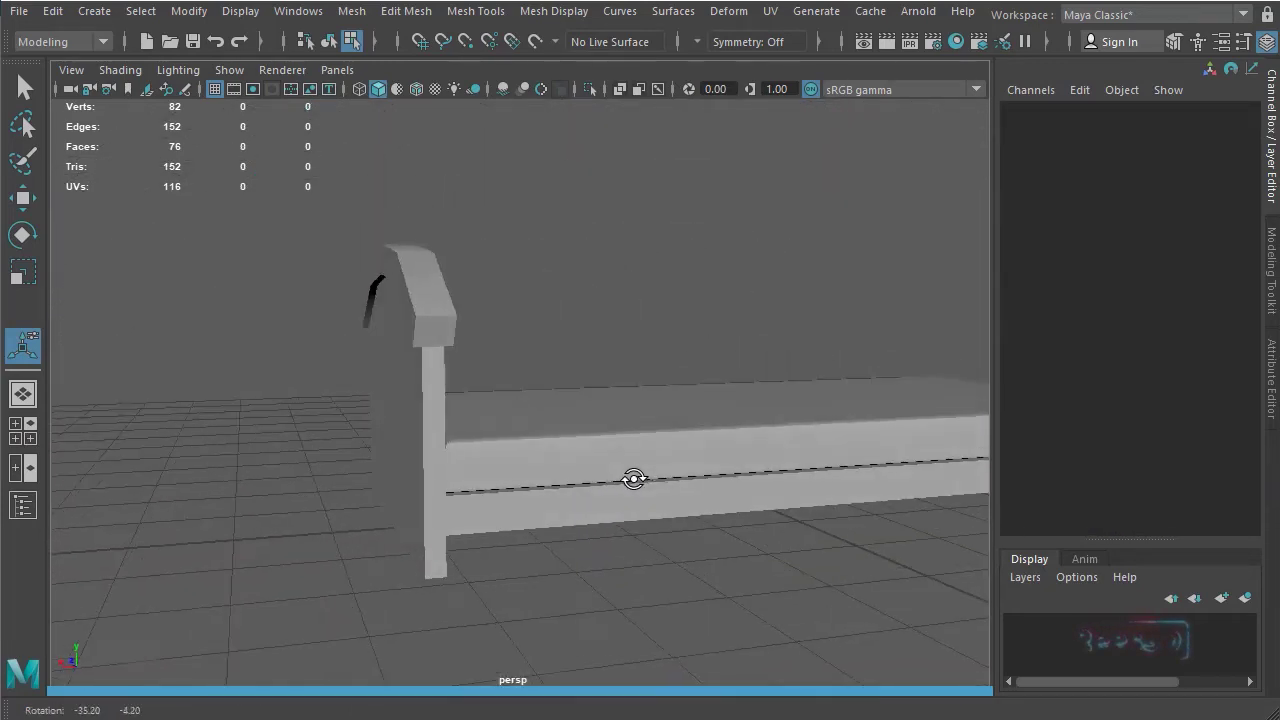
pyautogui.click(410, 348)
pyautogui.keyDown('alt'); pyautogui.moveTo(647, 382); pyautogui.dragTo(191, 480); pyautogui.keyUp('alt')
# - Duplicate the whole headboard and move the copy along X to the bed's opposite end, at Translate X about -3.879
pyautogui.click(22, 194)
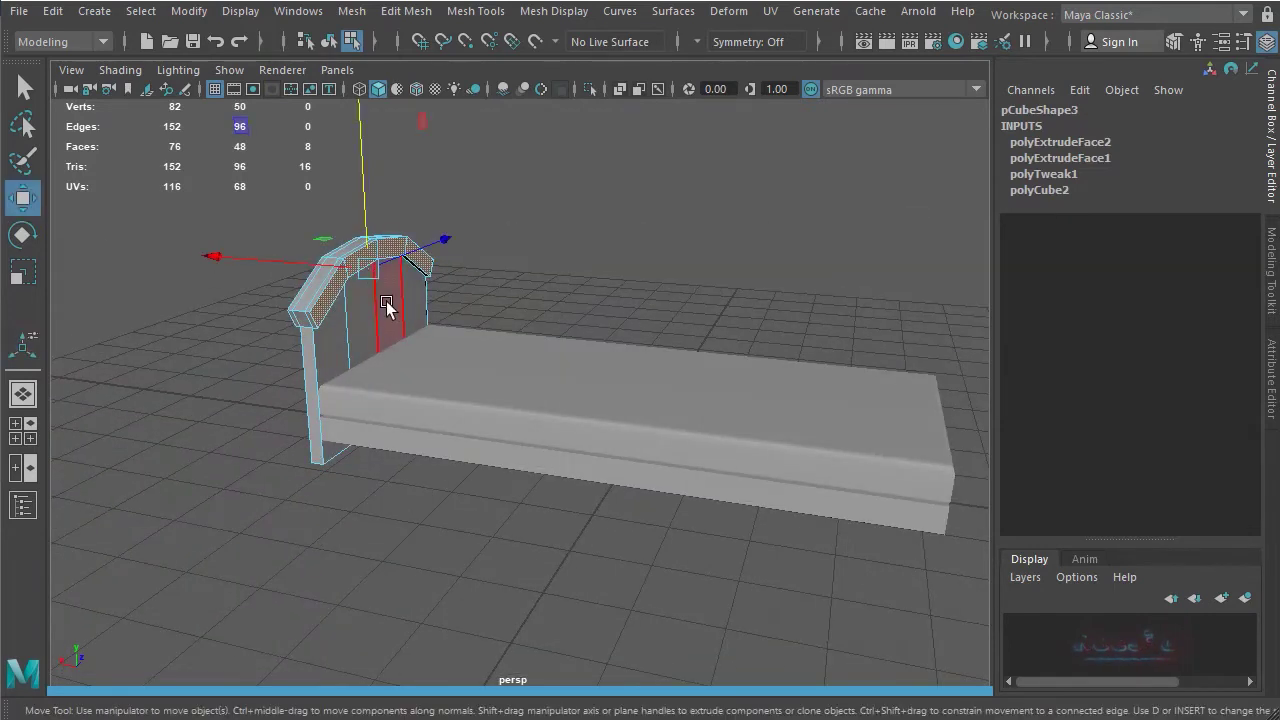
pyautogui.rightClick(395, 294)
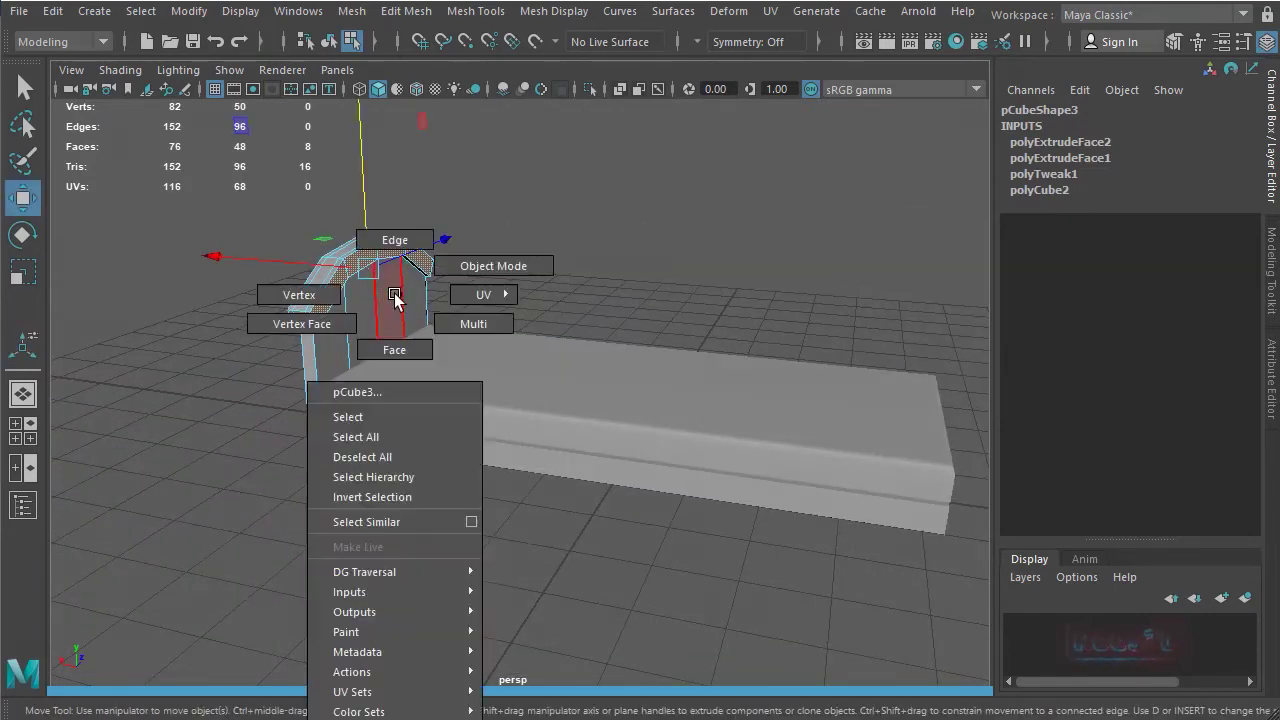
pyautogui.click(366, 418)
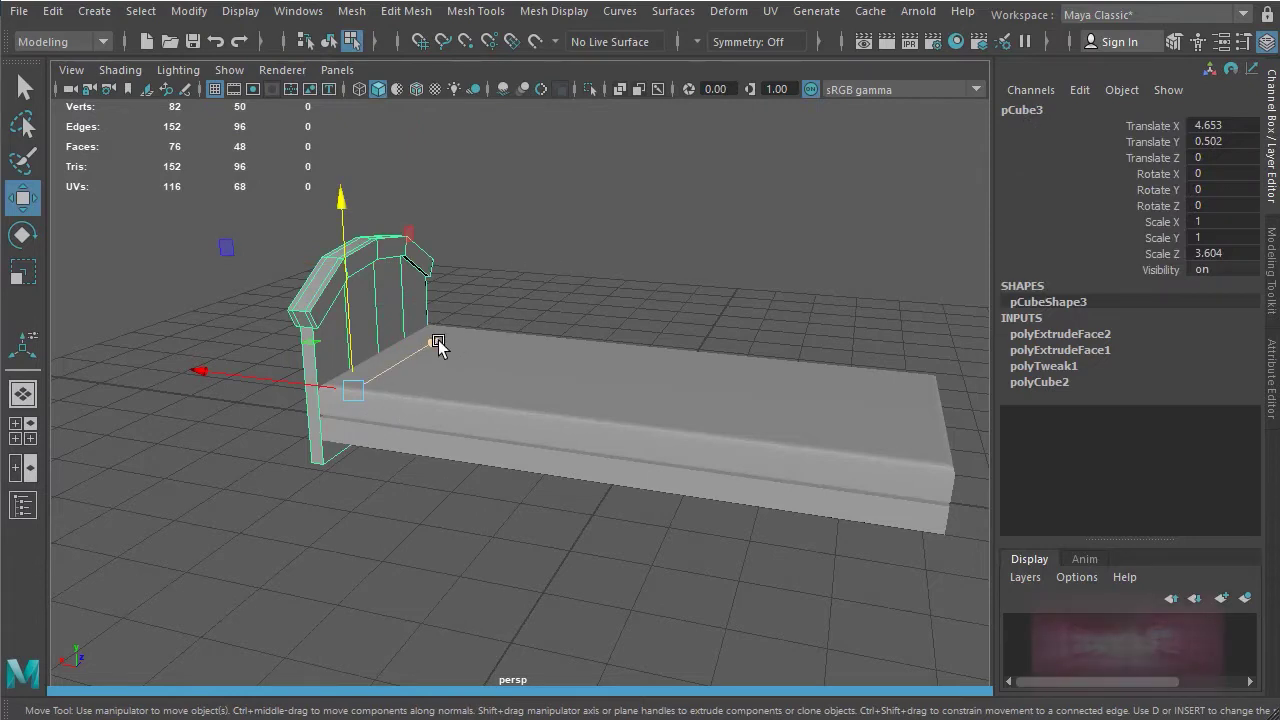
pyautogui.hotkey('ctrl', 'd')
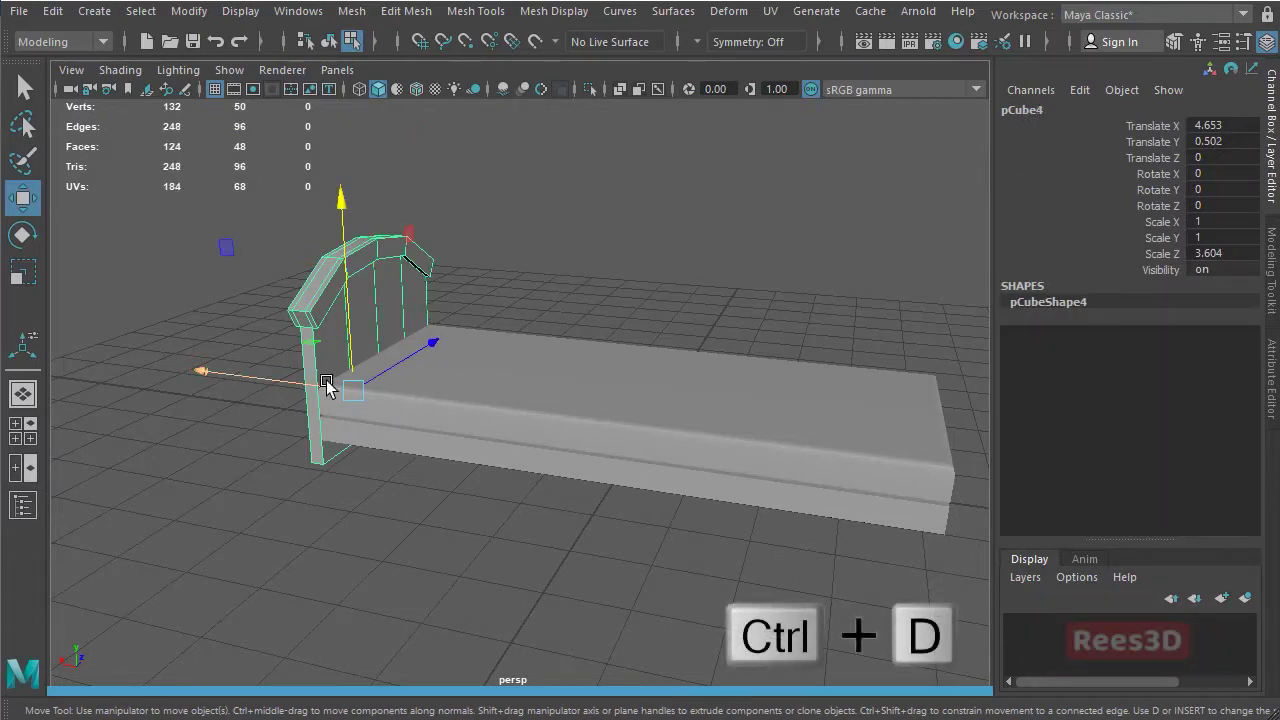
pyautogui.keyDown('alt'); pyautogui.moveTo(714, 358); pyautogui.dragTo(574, 326, button='middle'); pyautogui.keyUp('alt')
pyautogui.moveTo(138, 352); pyautogui.dragTo(620, 385)
# - Nudge the duplicated end panel along X in the front view to meet the slabs' end, at Translate X -3.861
pyautogui.press('space')
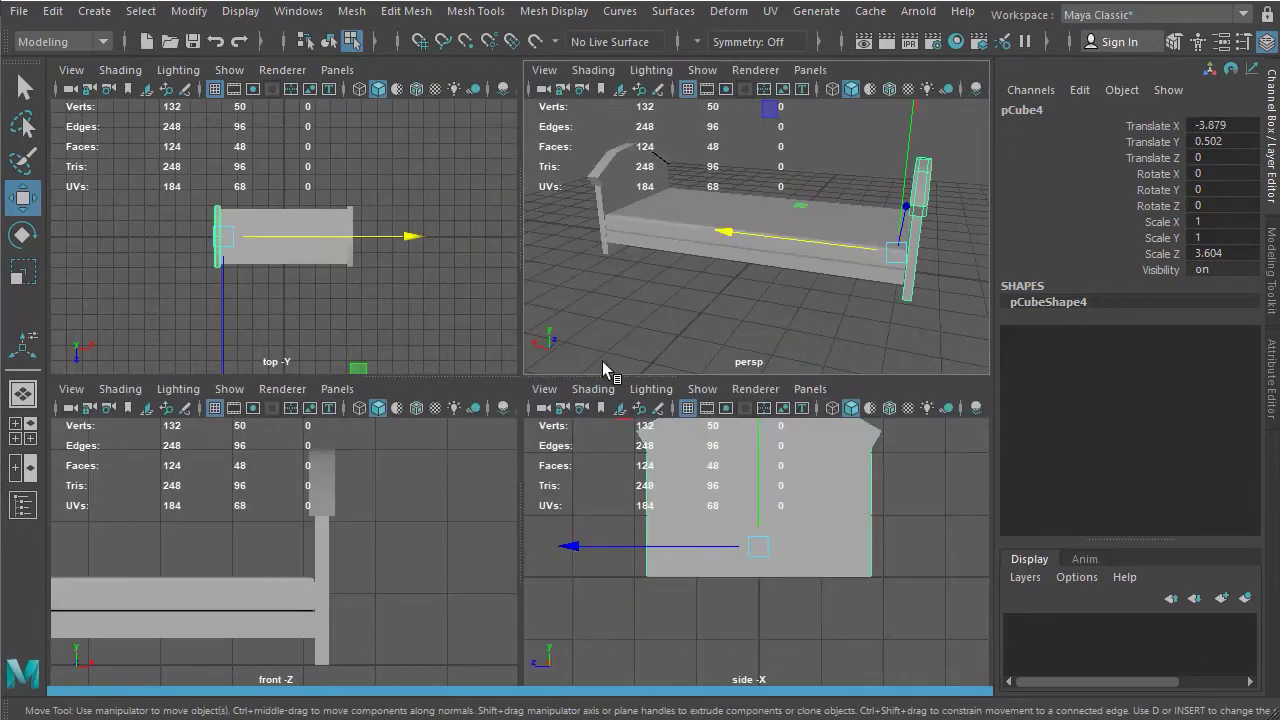
pyautogui.press('space')
pyautogui.scroll(-5, 329, 477)
pyautogui.keyDown('alt'); pyautogui.moveTo(329, 477); pyautogui.dragTo(574, 494, button='middle'); pyautogui.keyUp('alt')
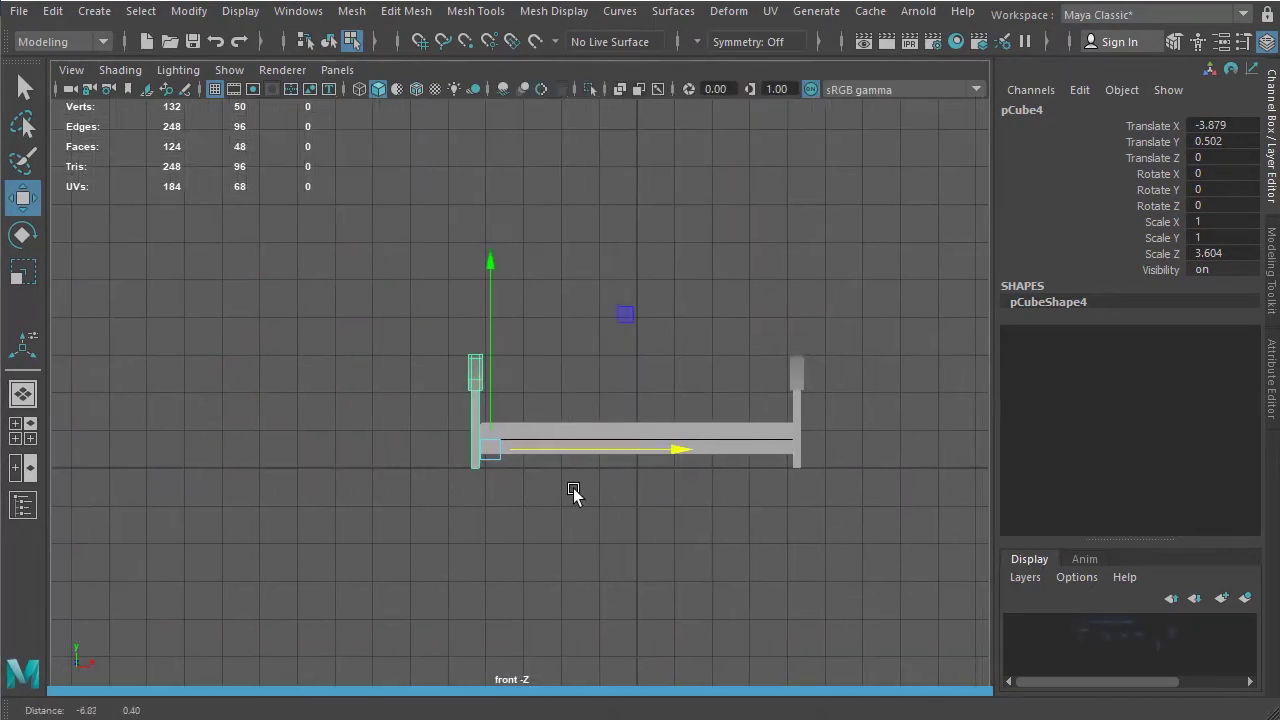
pyautogui.keyDown('alt'); pyautogui.moveTo(574, 494); pyautogui.dragTo(886, 517, button='right'); pyautogui.keyUp('alt')
pyautogui.keyDown('alt'); pyautogui.moveTo(666, 511); pyautogui.dragTo(711, 516, button='middle'); pyautogui.keyUp('alt')
pyautogui.keyDown('alt'); pyautogui.moveTo(480, 530); pyautogui.dragTo(594, 539, button='right'); pyautogui.keyUp('alt')
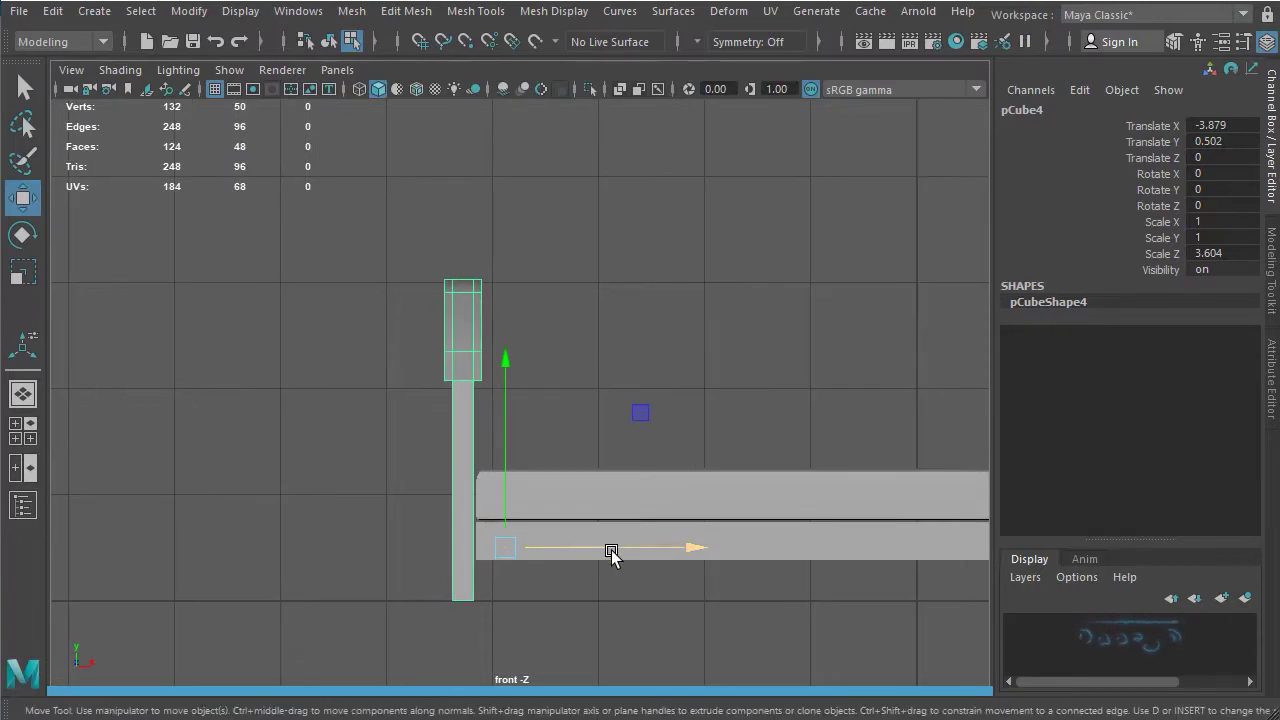
pyautogui.moveTo(611, 549); pyautogui.dragTo(614, 551)
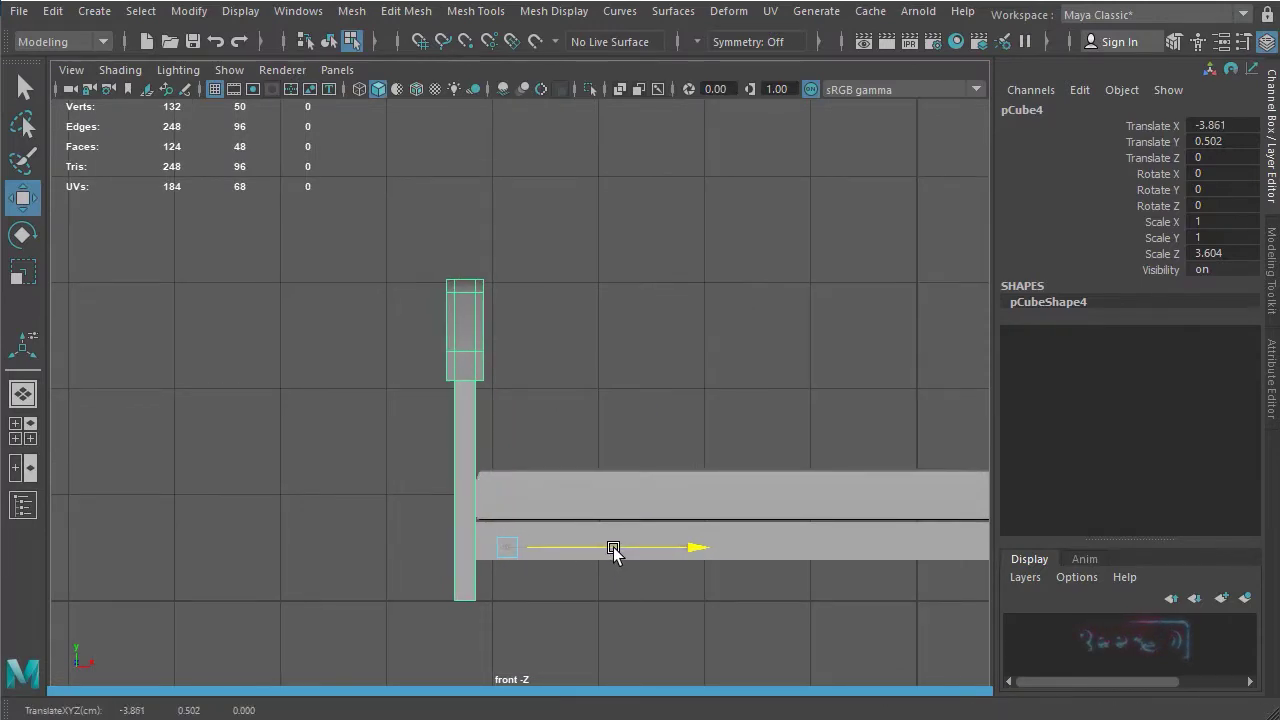
# - Lower the arched upper vertices of the duplicated end panel to make a shorter footboard, and reselect the whole panel
pyautogui.press('space')
pyautogui.press('space')
pyautogui.keyDown('alt'); pyautogui.moveTo(814, 329); pyautogui.dragTo(554, 414, button='right'); pyautogui.keyUp('alt')
pyautogui.keyDown('alt'); pyautogui.moveTo(554, 414); pyautogui.dragTo(622, 380); pyautogui.keyUp('alt')
pyautogui.keyDown('alt'); pyautogui.moveTo(692, 398); pyautogui.dragTo(600, 386); pyautogui.keyUp('alt')
pyautogui.moveTo(600, 386); pyautogui.dragTo(505, 378, button='right')
pyautogui.moveTo(677, 408); pyautogui.dragTo(677, 406)
pyautogui.moveTo(600, 246); pyautogui.dragTo(560, 277)
pyautogui.click(436, 445)
pyautogui.keyDown('alt'); pyautogui.moveTo(436, 445); pyautogui.dragTo(606, 457); pyautogui.keyUp('alt')
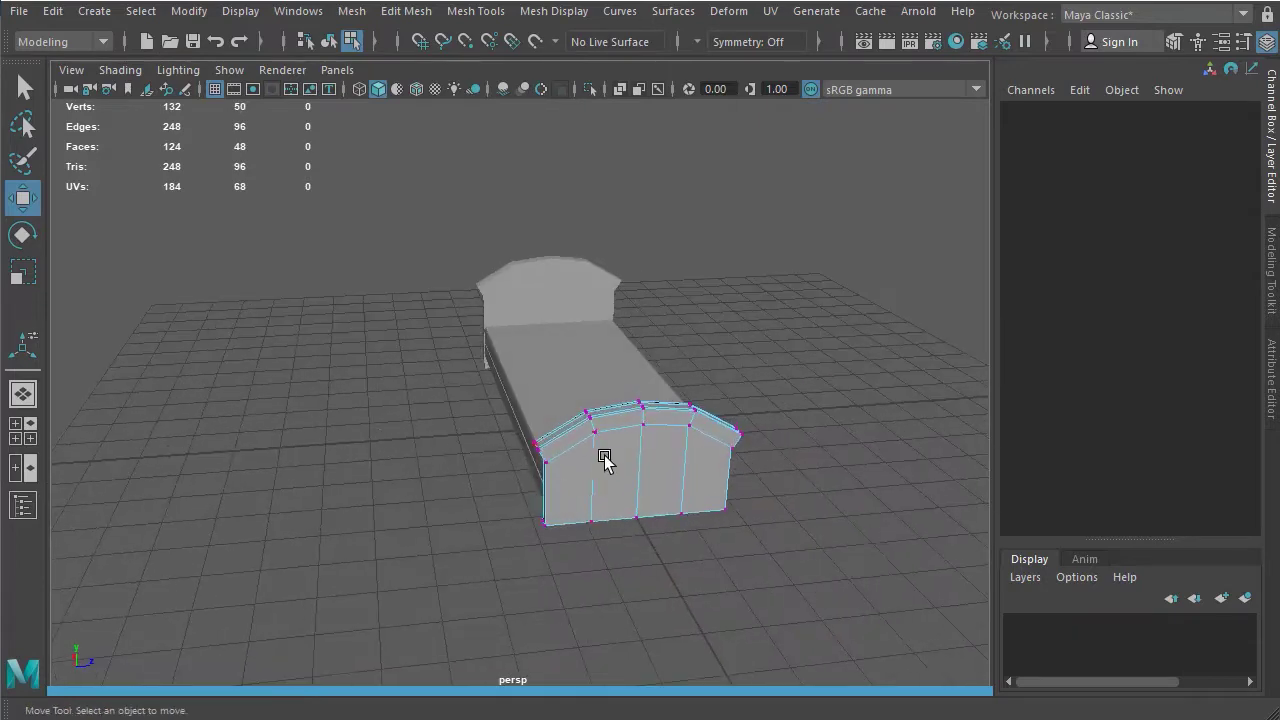
pyautogui.moveTo(617, 438); pyautogui.dragTo(617, 492, button='right')
pyautogui.click(595, 560)
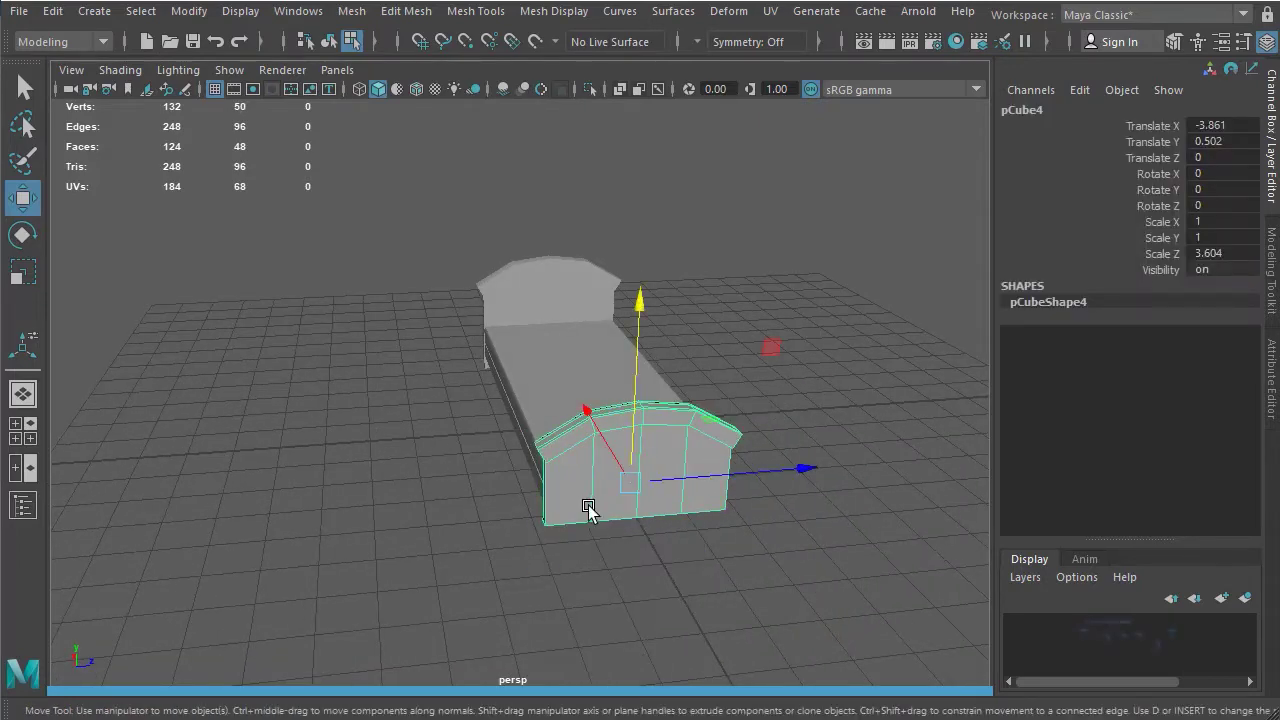
# - Create a polygon cube and move it in the top wireframe view to the footboard's front corner, at Translate X -4.356 and Z 1.852
pyautogui.keyDown('alt'); pyautogui.moveTo(582, 500); pyautogui.dragTo(929, 443); pyautogui.keyUp('alt')
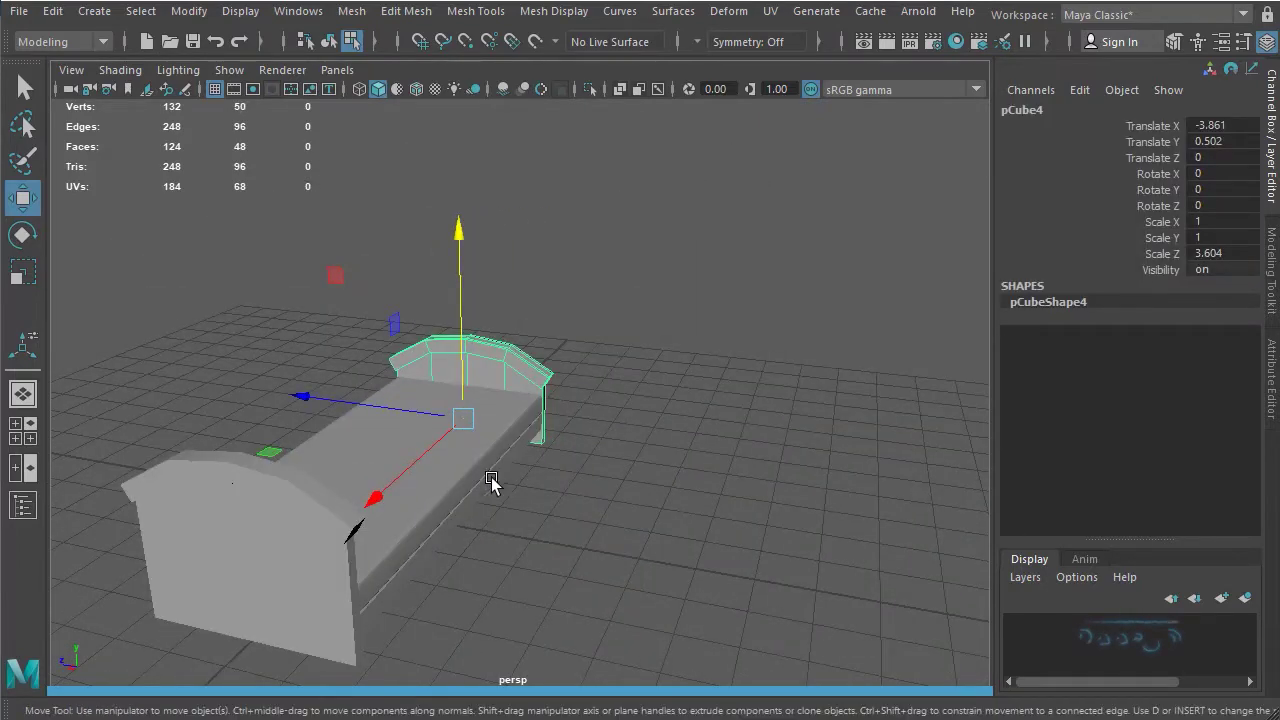
pyautogui.keyDown('alt'); pyautogui.moveTo(491, 480); pyautogui.dragTo(404, 445); pyautogui.keyUp('alt')
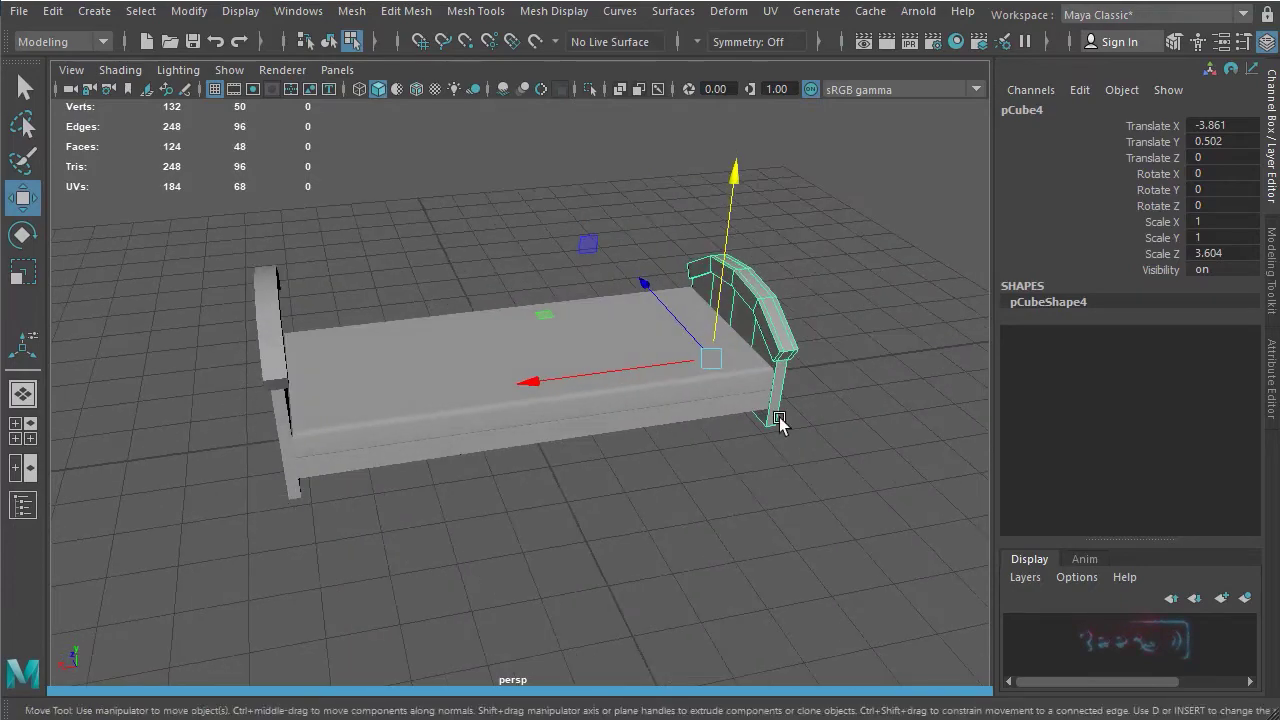
pyautogui.keyDown('alt'); pyautogui.moveTo(231, 374); pyautogui.dragTo(623, 506); pyautogui.keyUp('alt')
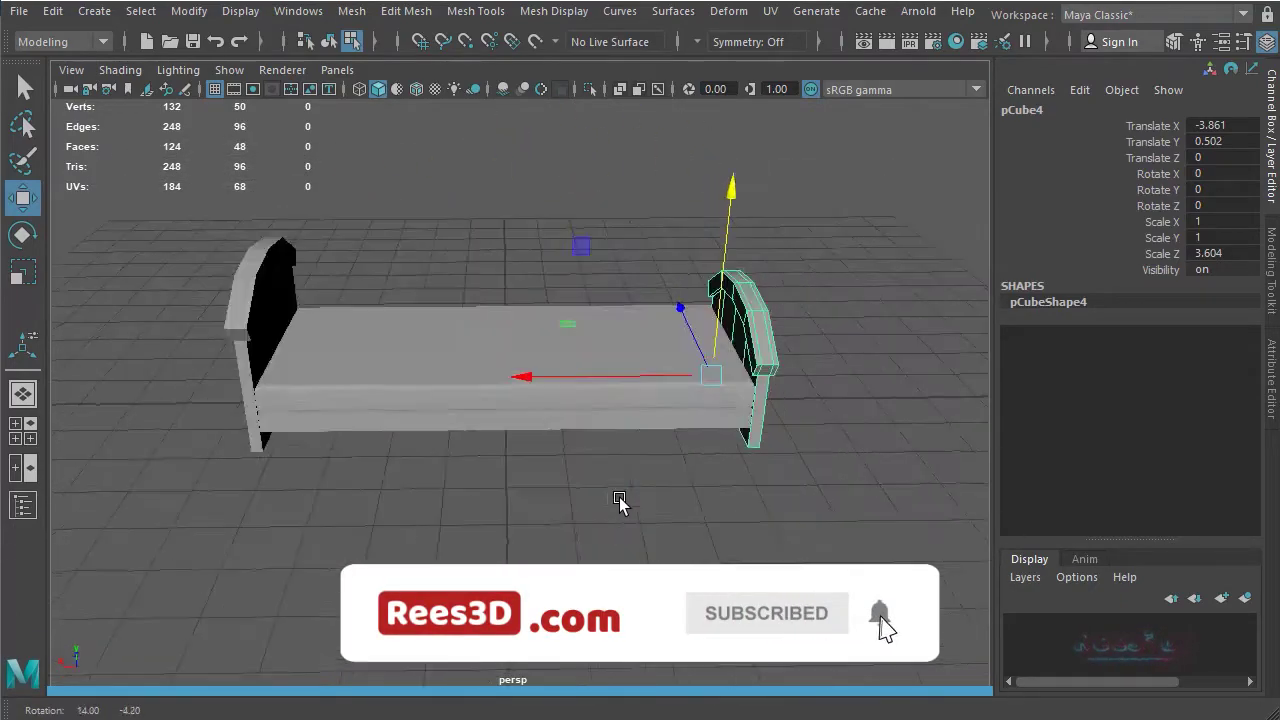
pyautogui.click(92, 12)
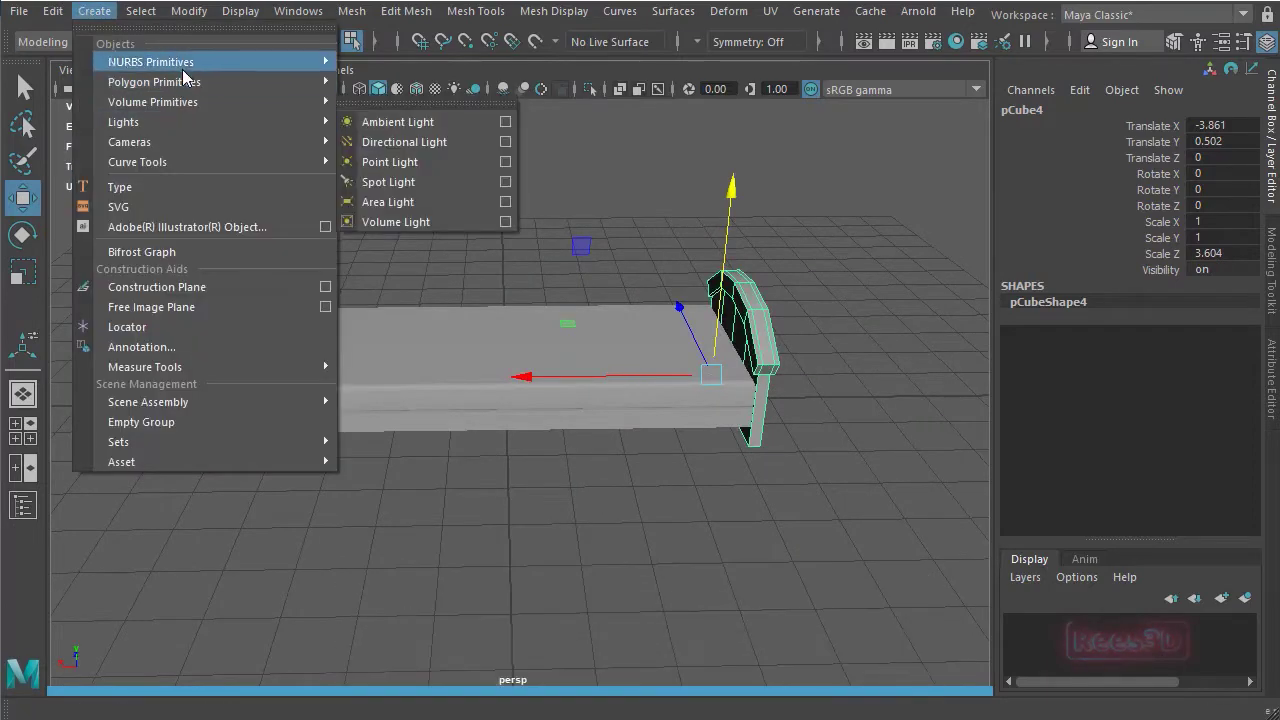
pyautogui.moveTo(183, 84)
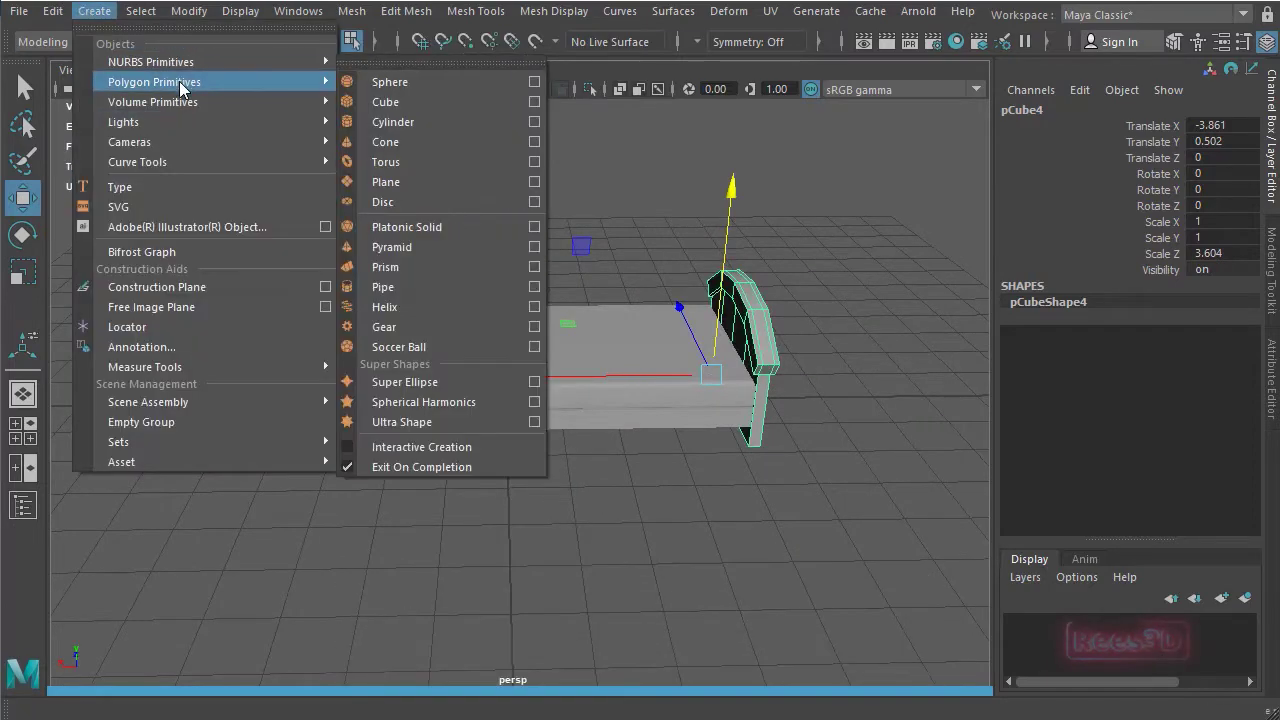
pyautogui.click(421, 102)
pyautogui.keyDown('alt'); pyautogui.moveTo(531, 397); pyautogui.dragTo(603, 503); pyautogui.keyUp('alt')
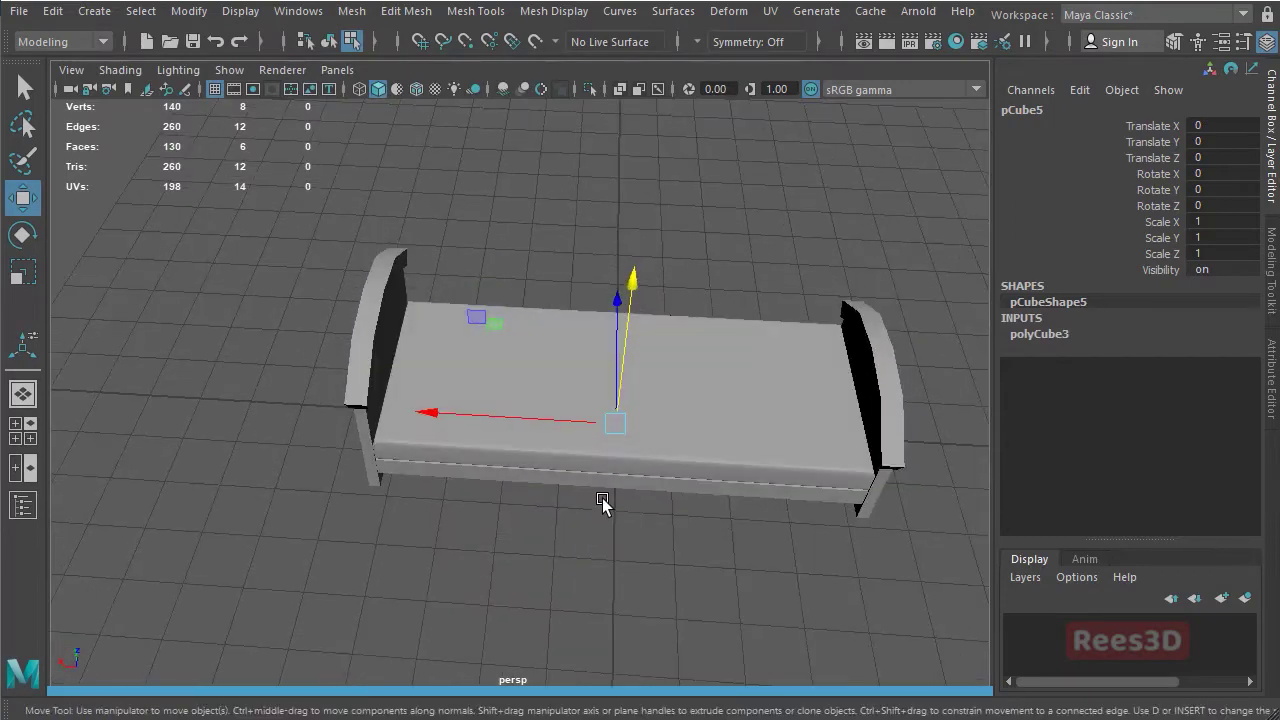
pyautogui.press('space')
pyautogui.press('4')
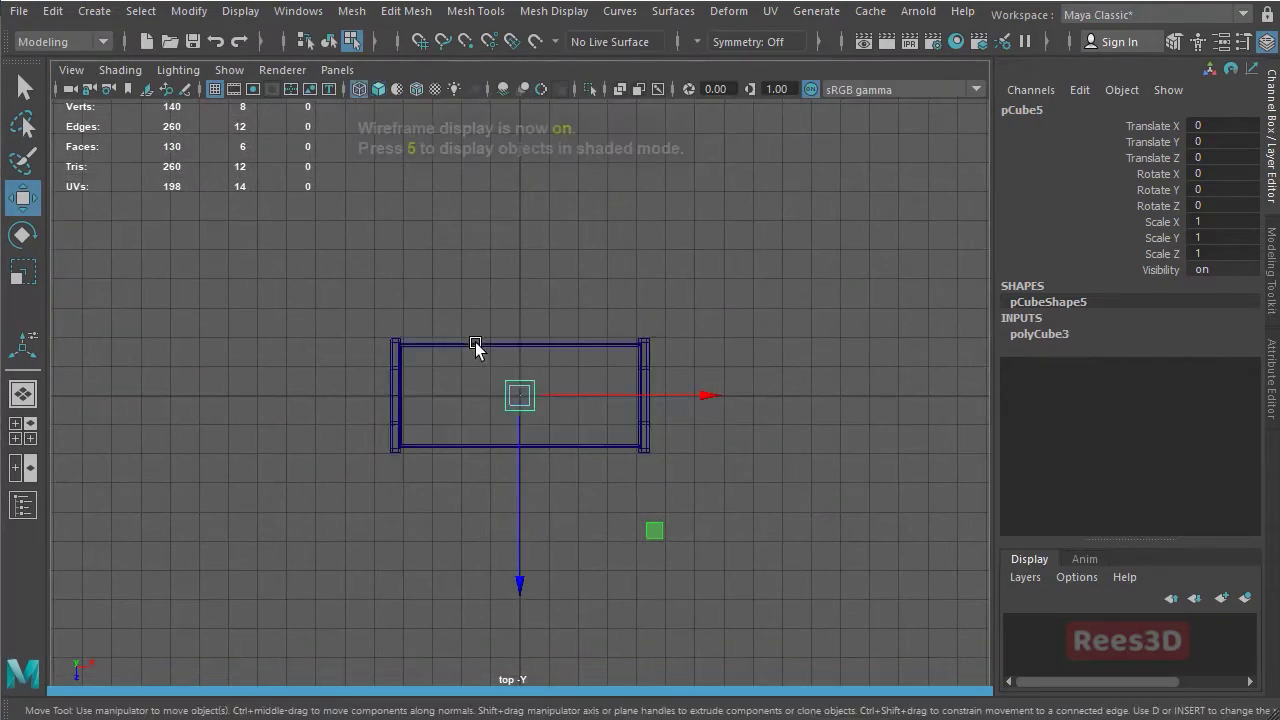
pyautogui.moveTo(521, 397); pyautogui.dragTo(463, 422)
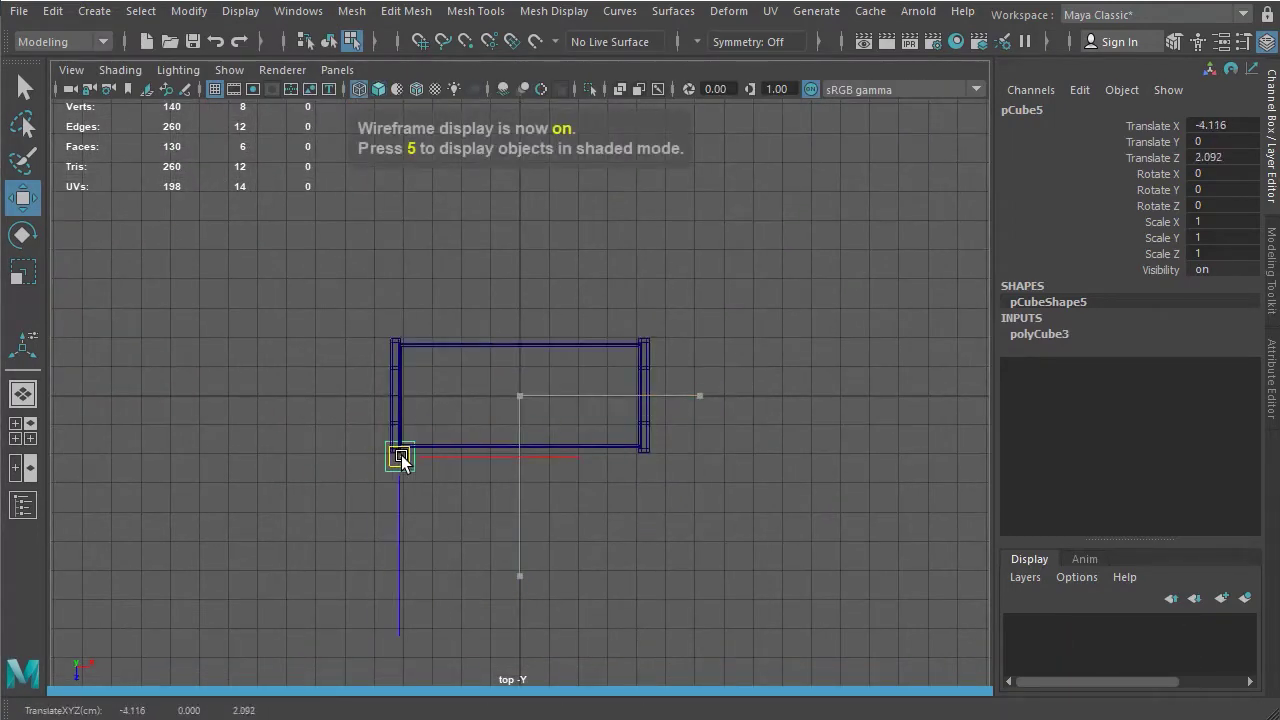
pyautogui.press('g')
pyautogui.press('f')
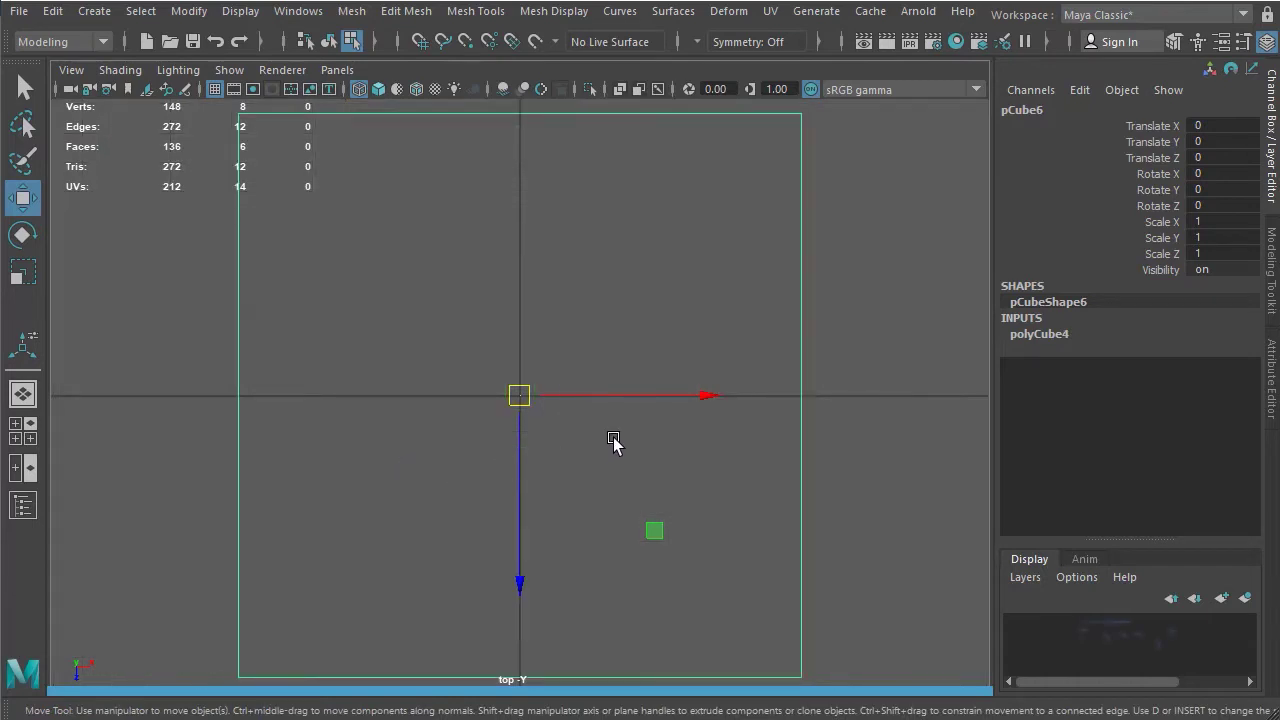
pyautogui.keyDown('alt'); pyautogui.moveTo(614, 437); pyautogui.dragTo(340, 432, button='right'); pyautogui.keyUp('alt')
pyautogui.press('Delete')
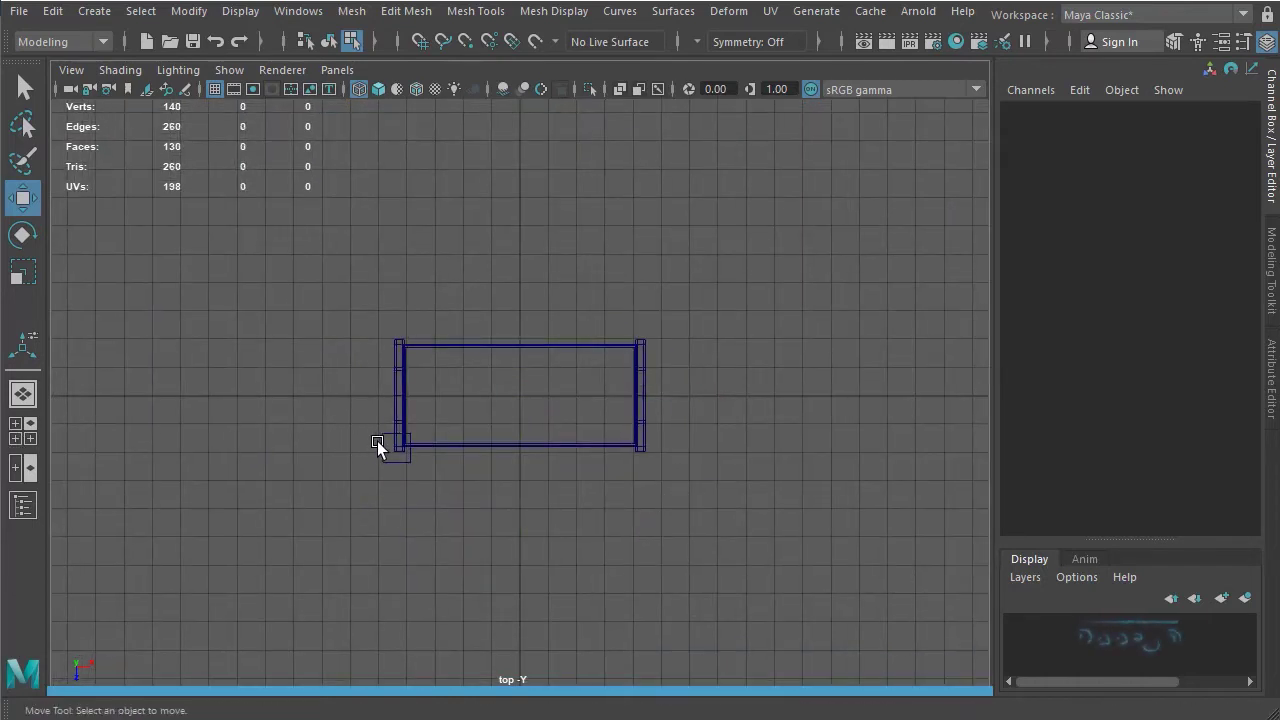
# - Scale the corner cube down uniformly to 0.566
pyautogui.keyDown('alt'); pyautogui.moveTo(422, 461); pyautogui.dragTo(730, 540, button='right'); pyautogui.keyUp('alt')
pyautogui.keyDown('alt'); pyautogui.moveTo(324, 448); pyautogui.dragTo(555, 329, button='middle'); pyautogui.keyUp('alt')
pyautogui.keyDown('alt'); pyautogui.moveTo(555, 329); pyautogui.dragTo(719, 374, button='right'); pyautogui.keyUp('alt')
pyautogui.keyDown('alt'); pyautogui.moveTo(719, 376); pyautogui.dragTo(631, 508, button='middle'); pyautogui.keyUp('alt')
pyautogui.scroll(1, 636, 508)
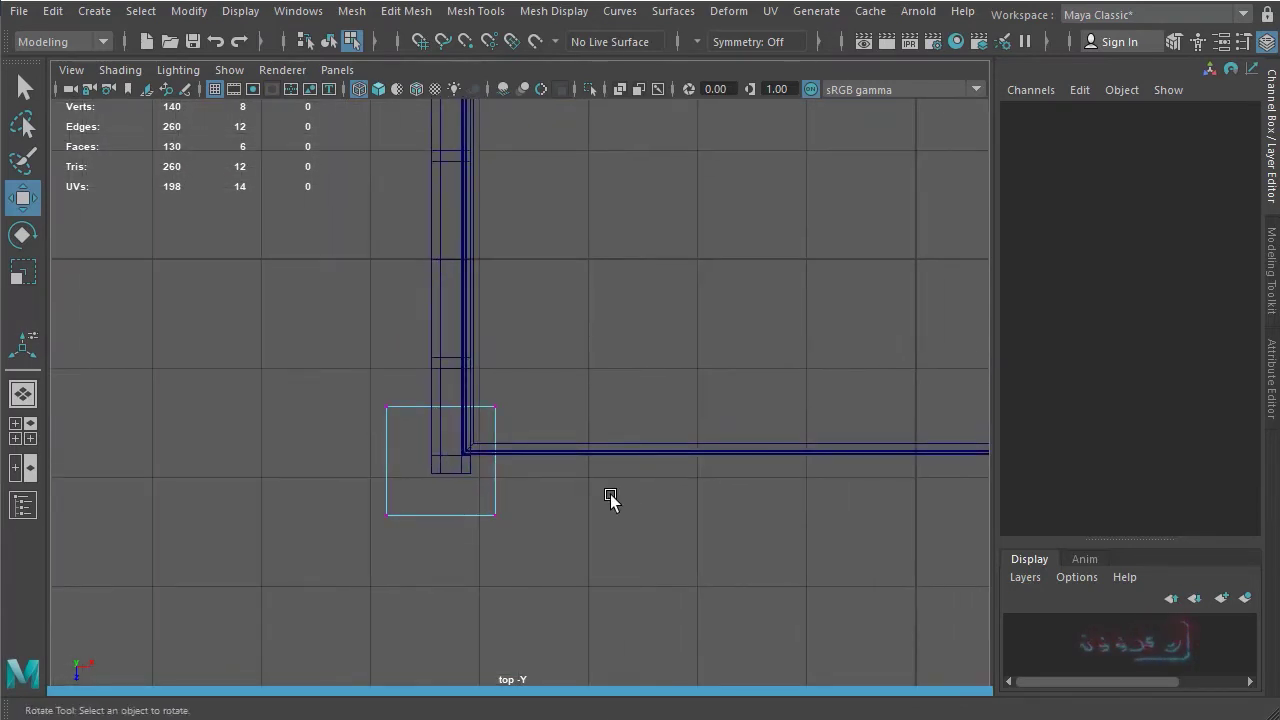
pyautogui.press('r')
pyautogui.moveTo(385, 509); pyautogui.dragTo(367, 570, button='right')
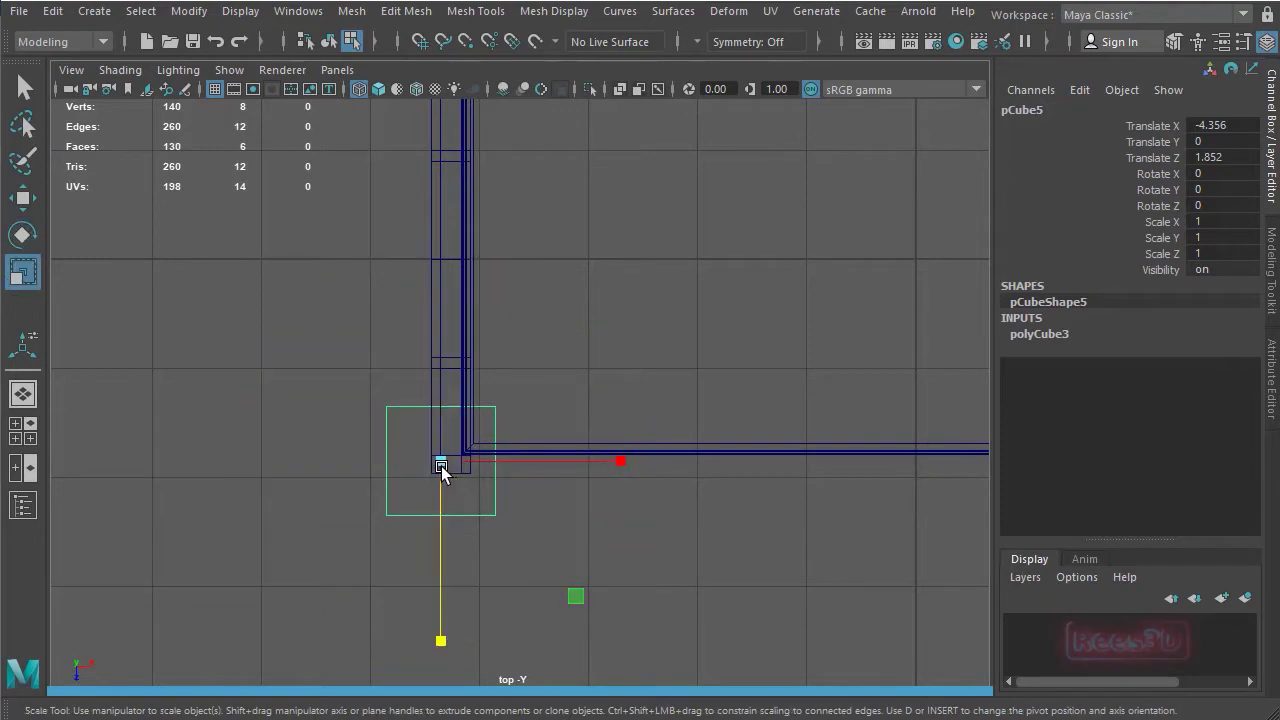
pyautogui.moveTo(443, 461)
pyautogui.mouseDown()
pyautogui.moveTo(395, 465)
pyautogui.moveTo(461, 455)
pyautogui.mouseUp()
# - Move the scaled cube over the footboard's corner in the top view, at Translate X -4.157 and Z 1.79
pyautogui.press('w')
pyautogui.keyDown('alt'); pyautogui.moveTo(410, 492); pyautogui.dragTo(1005, 543, button='right'); pyautogui.keyUp('alt')
pyautogui.keyDown('alt'); pyautogui.moveTo(498, 498); pyautogui.dragTo(620, 254, button='middle'); pyautogui.keyUp('alt')
pyautogui.keyDown('alt'); pyautogui.moveTo(500, 412); pyautogui.dragTo(590, 421, button='right'); pyautogui.keyUp('alt')
pyautogui.moveTo(414, 341)
pyautogui.mouseDown()
pyautogui.moveTo(404, 379)
pyautogui.moveTo(416, 355)
pyautogui.mouseUp()
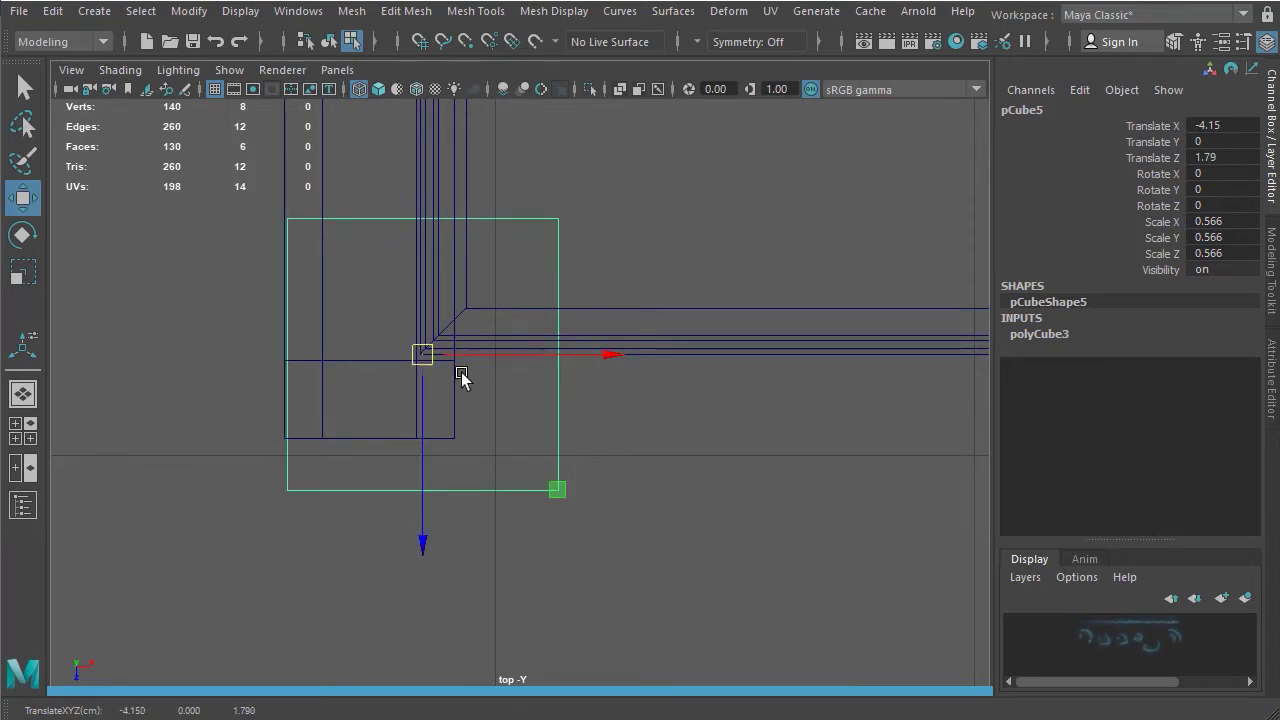
pyautogui.moveTo(606, 352); pyautogui.dragTo(608, 351)
# - Raise the corner cube in the front wireframe view until its base sits on the ground line, at Translate Y 0.283
pyautogui.scroll(-5, 442, 392)
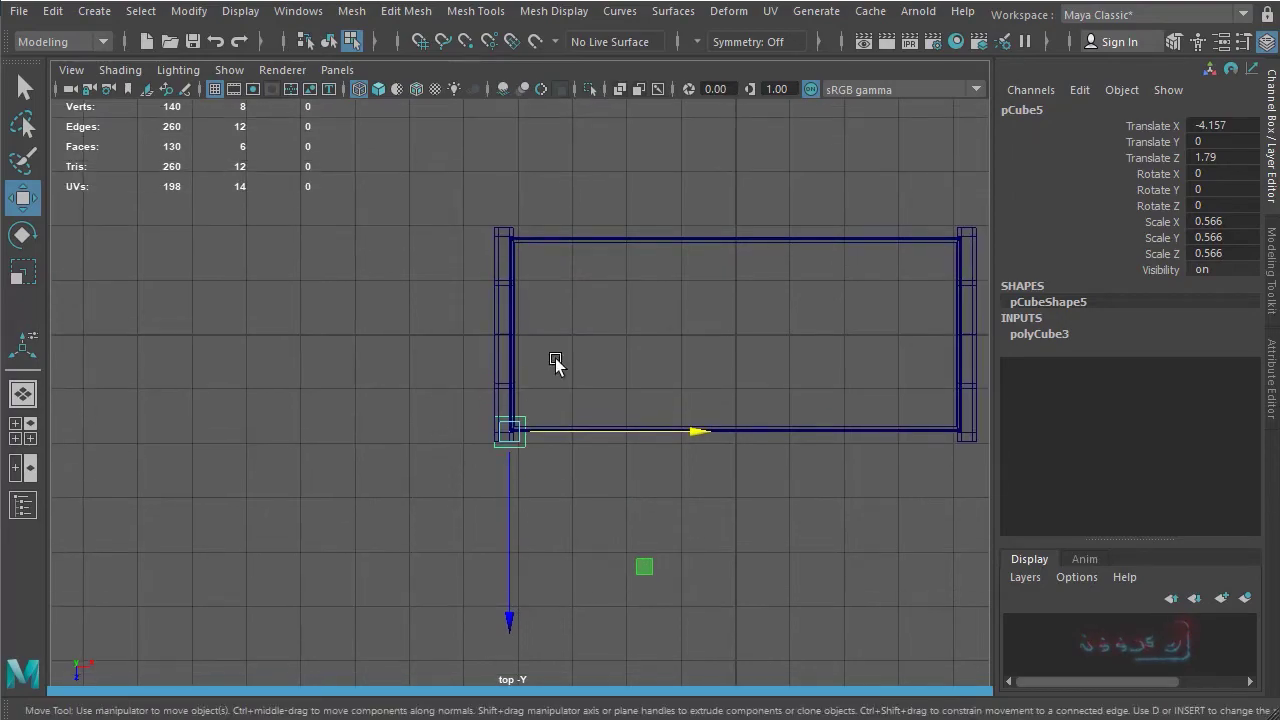
pyautogui.press('space')
pyautogui.press('space')
pyautogui.keyDown('alt'); pyautogui.moveTo(632, 357); pyautogui.dragTo(668, 334); pyautogui.keyUp('alt')
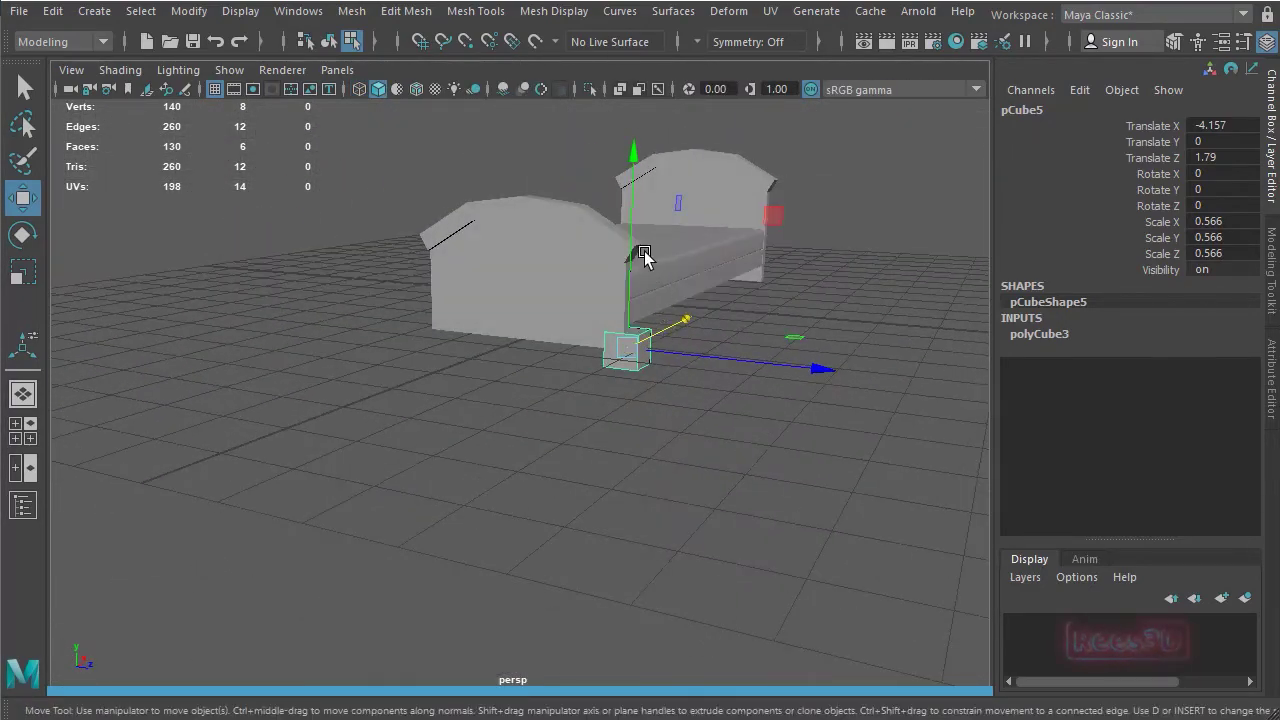
pyautogui.press('space')
pyautogui.press('space')
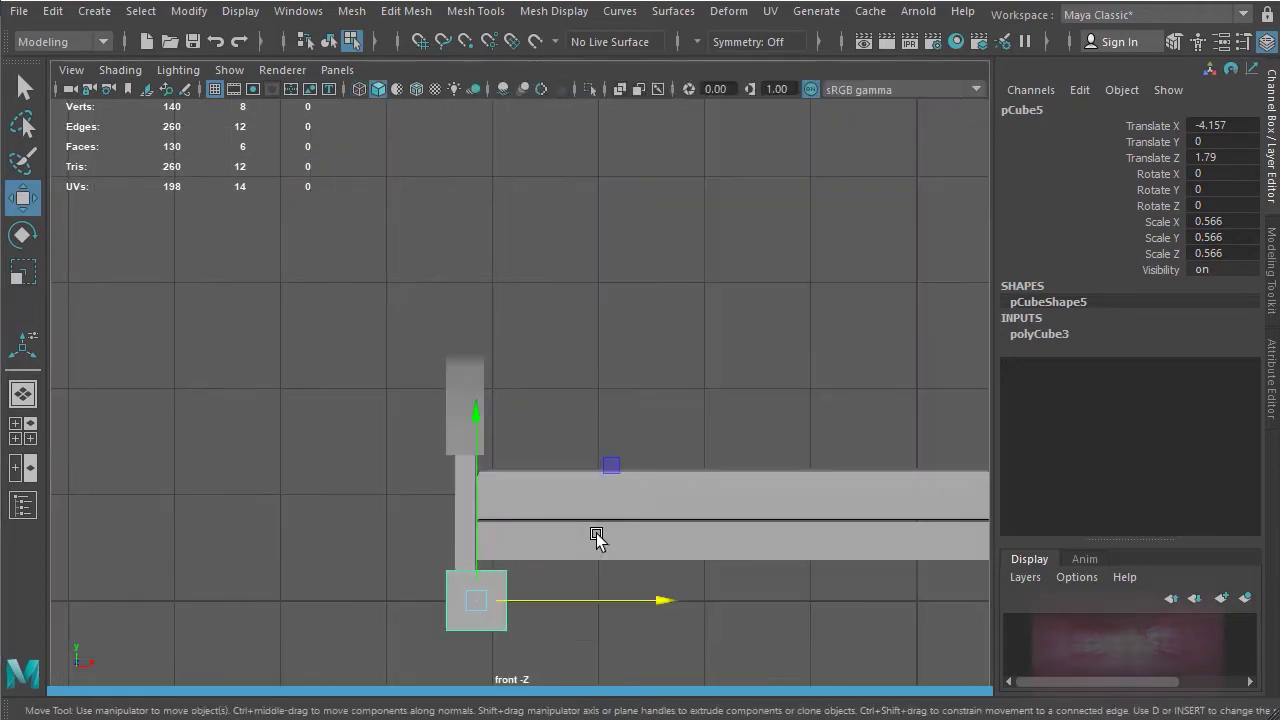
pyautogui.press('4')
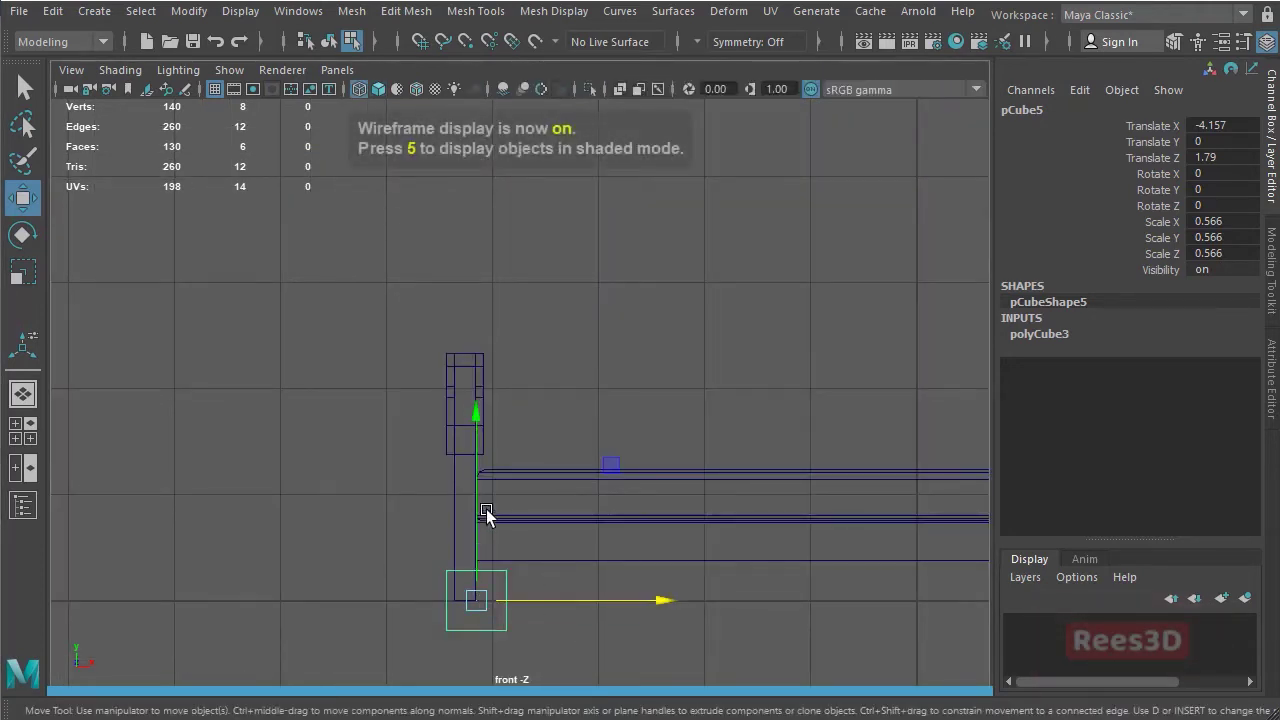
pyautogui.moveTo(482, 512); pyautogui.dragTo(472, 479)
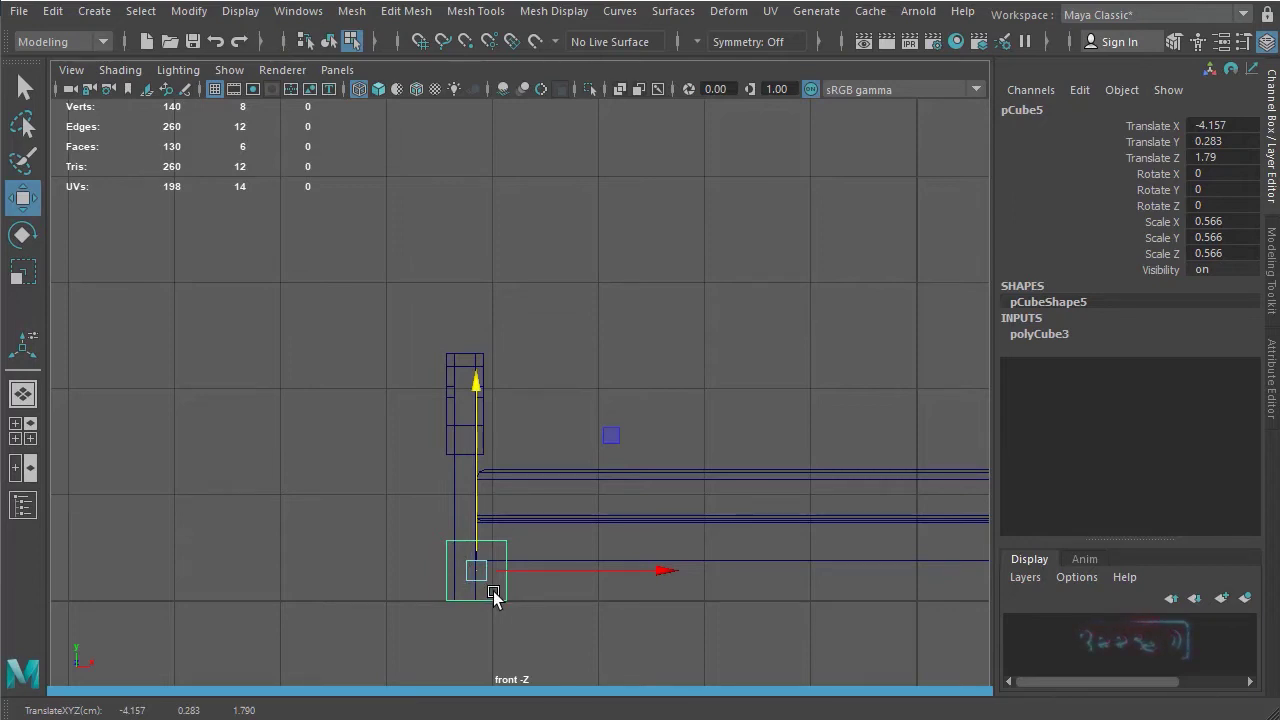
# - Select the corner cube's four bottom vertices and scale them inward to taper its base
pyautogui.moveTo(501, 585); pyautogui.dragTo(396, 476, button='right')
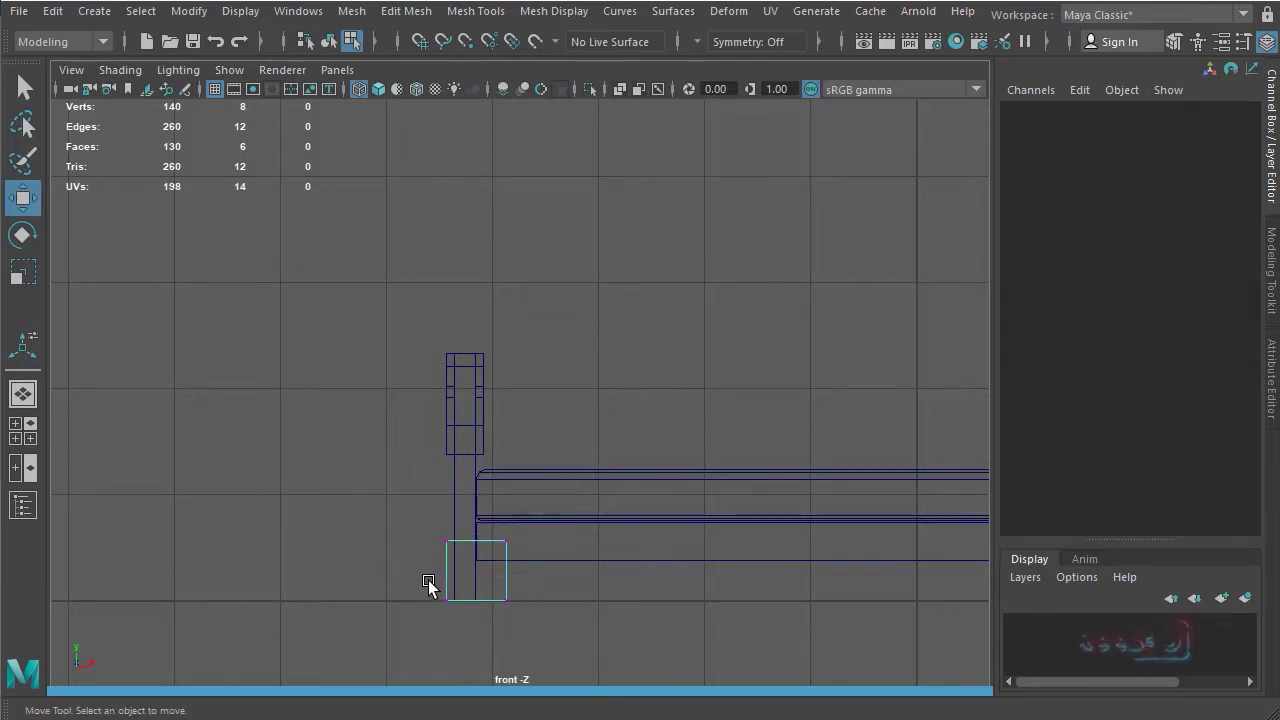
pyautogui.moveTo(571, 613); pyautogui.dragTo(571, 613)
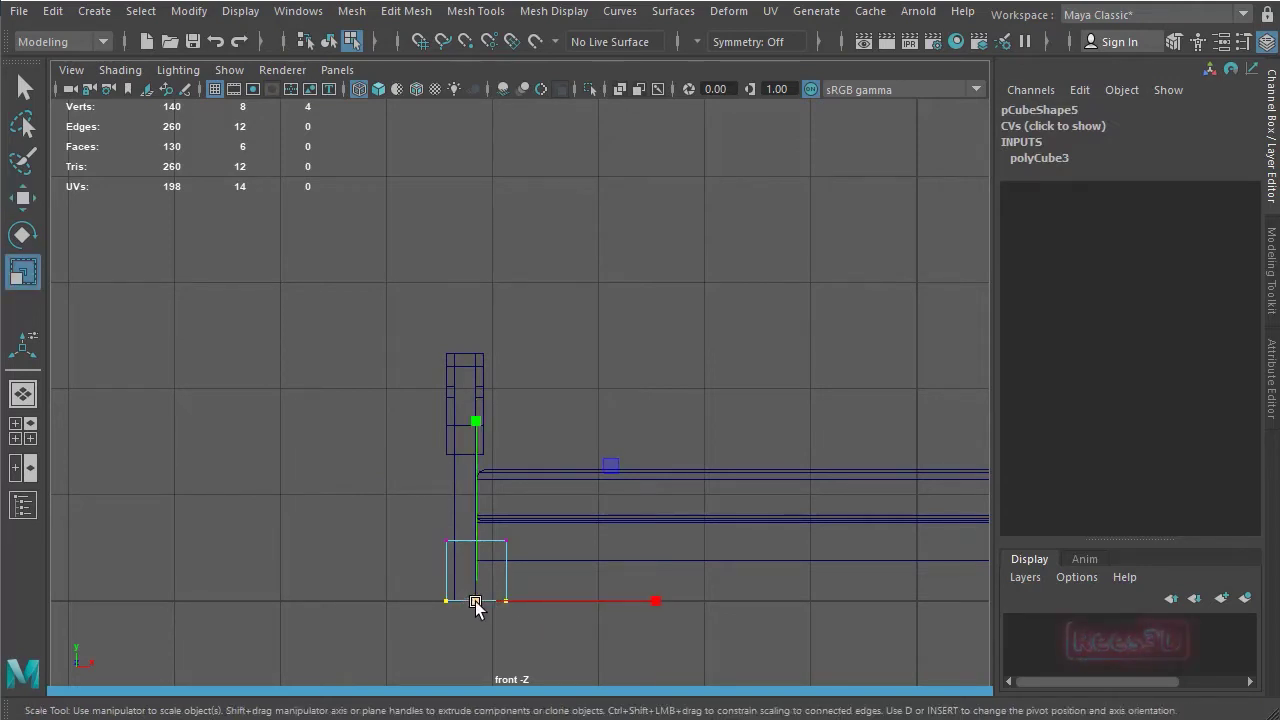
pyautogui.moveTo(475, 603); pyautogui.dragTo(460, 604)
pyautogui.press('r')
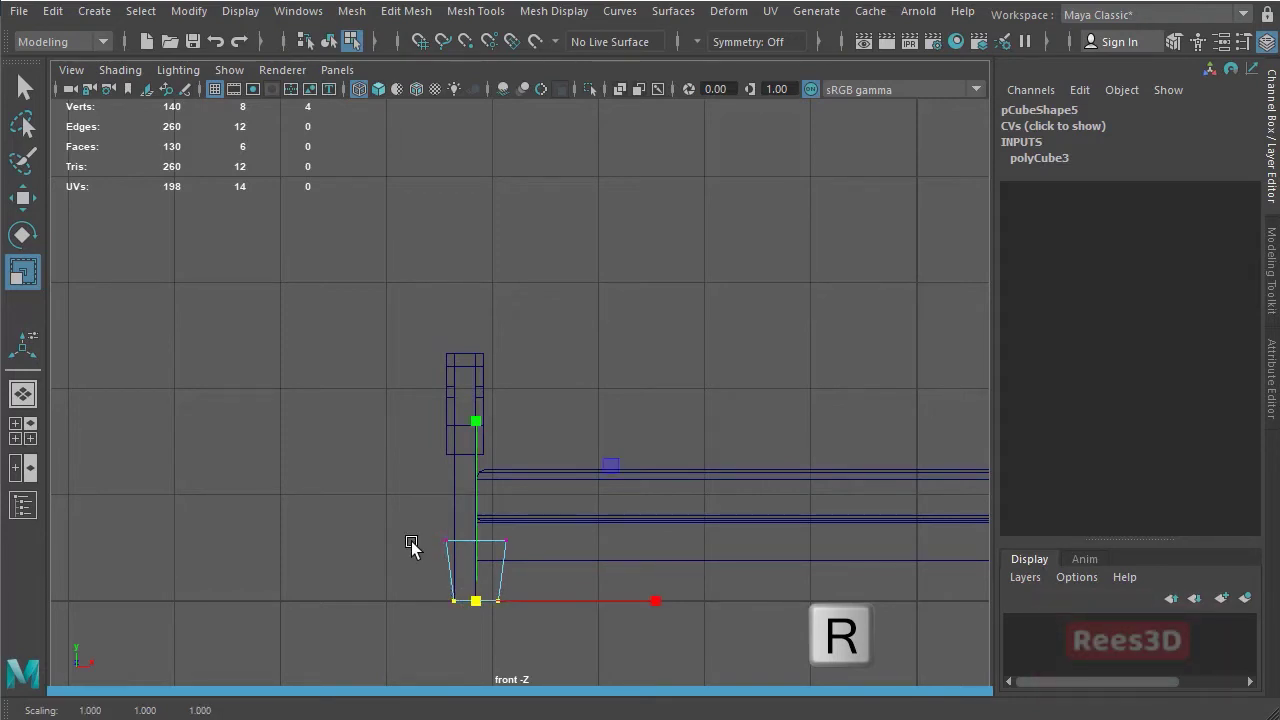
# - Raise the corner cube's four top vertices just above the footboard's rim to form a tall post, at Y 2.423
pyautogui.moveTo(411, 541); pyautogui.dragTo(537, 563)
pyautogui.press('w')
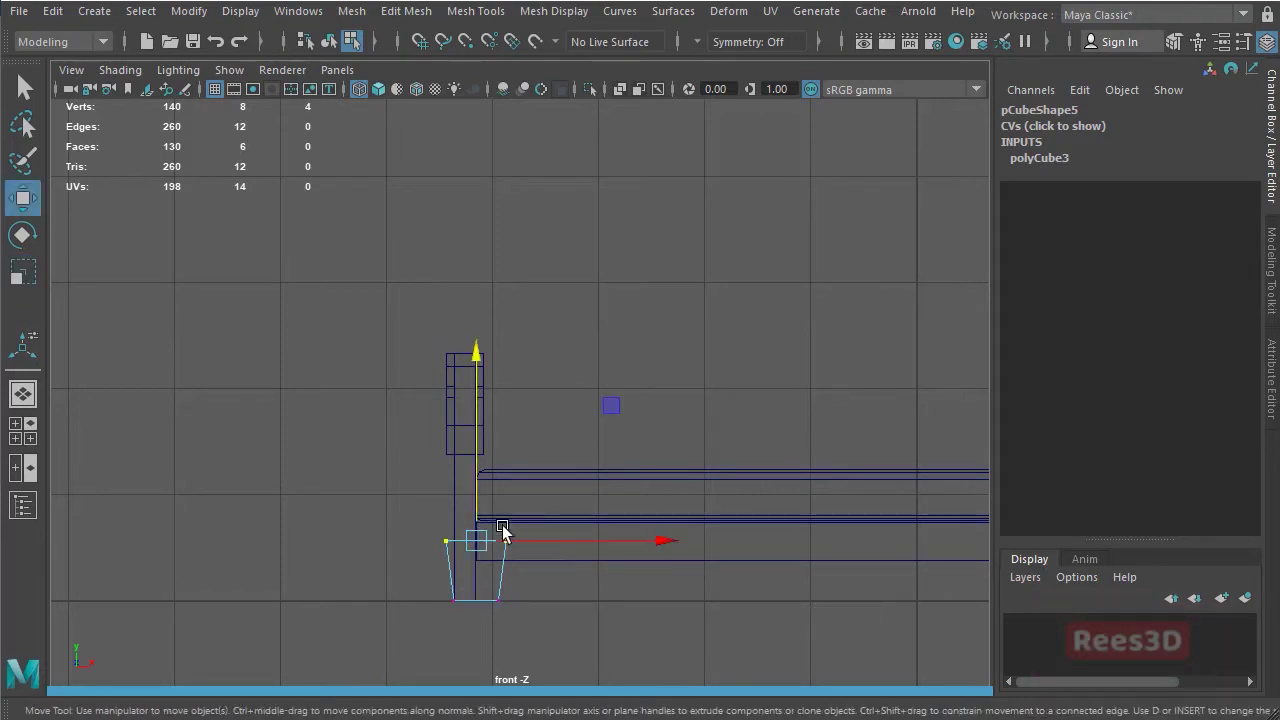
pyautogui.moveTo(476, 438); pyautogui.dragTo(466, 243)
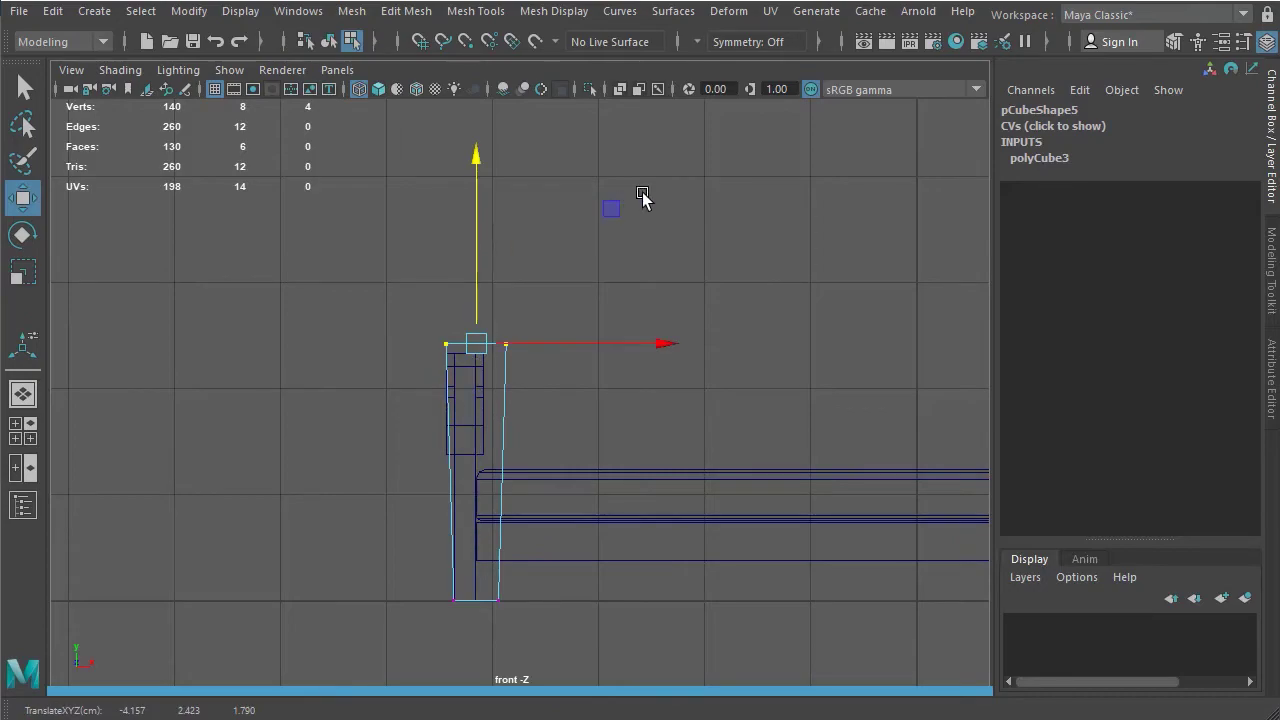
# - Scale the post's four top vertices outward in the perspective view to widen its upper end, and check the flare from several sides
pyautogui.press('space')
pyautogui.press('space')
pyautogui.keyDown('alt'); pyautogui.moveTo(537, 354); pyautogui.dragTo(711, 545); pyautogui.keyUp('alt')
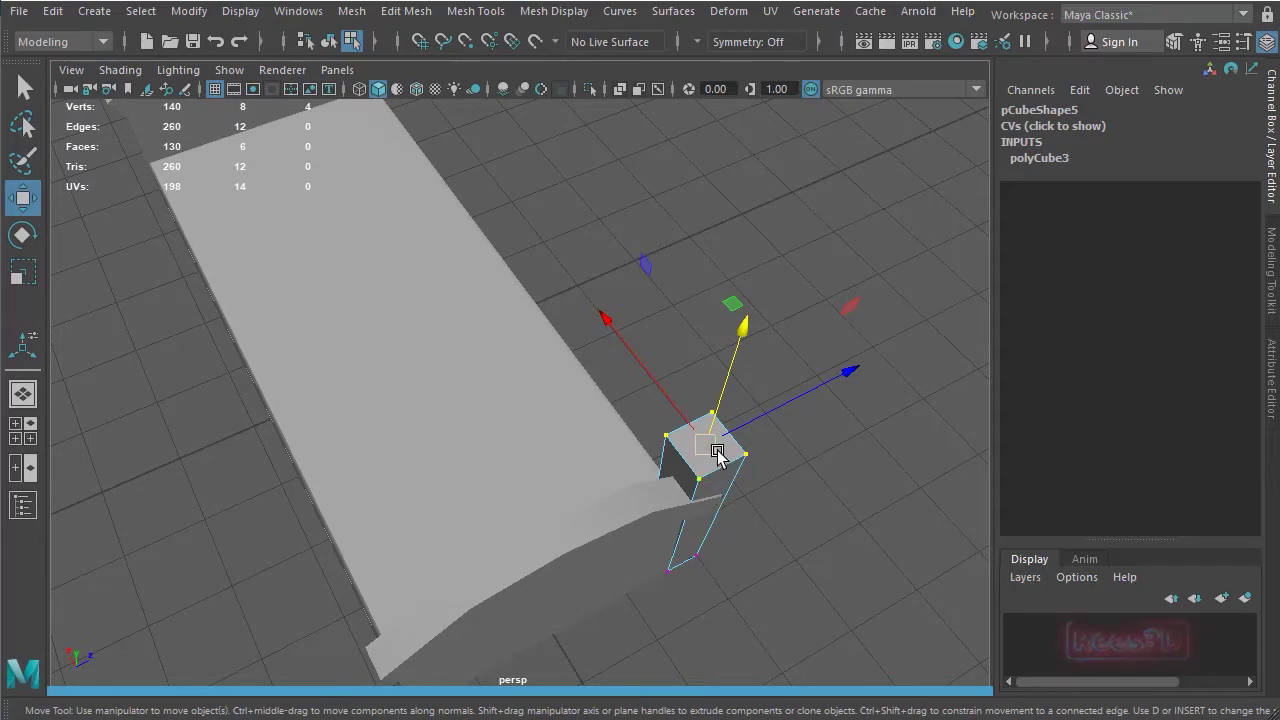
pyautogui.press('r')
pyautogui.moveTo(713, 450); pyautogui.dragTo(727, 457)
pyautogui.keyDown('alt'); pyautogui.moveTo(723, 554); pyautogui.dragTo(660, 420); pyautogui.keyUp('alt')
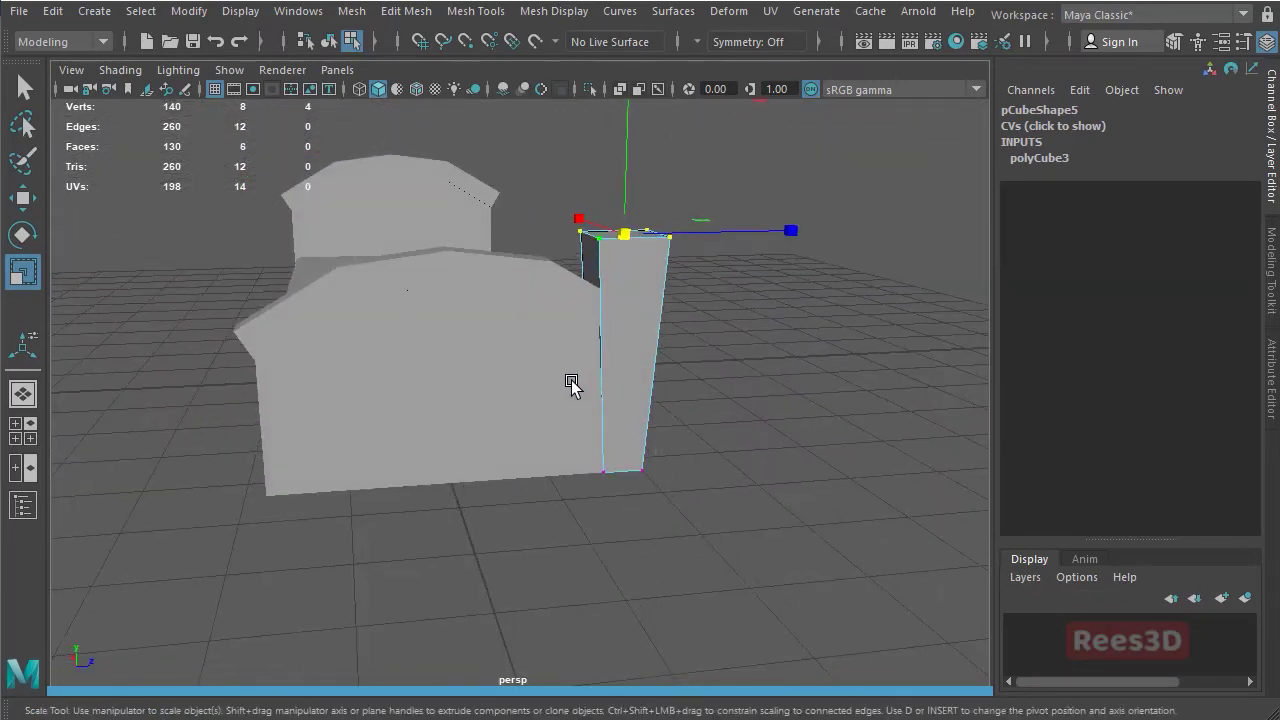
pyautogui.keyDown('alt'); pyautogui.moveTo(571, 385); pyautogui.dragTo(418, 483); pyautogui.keyUp('alt')
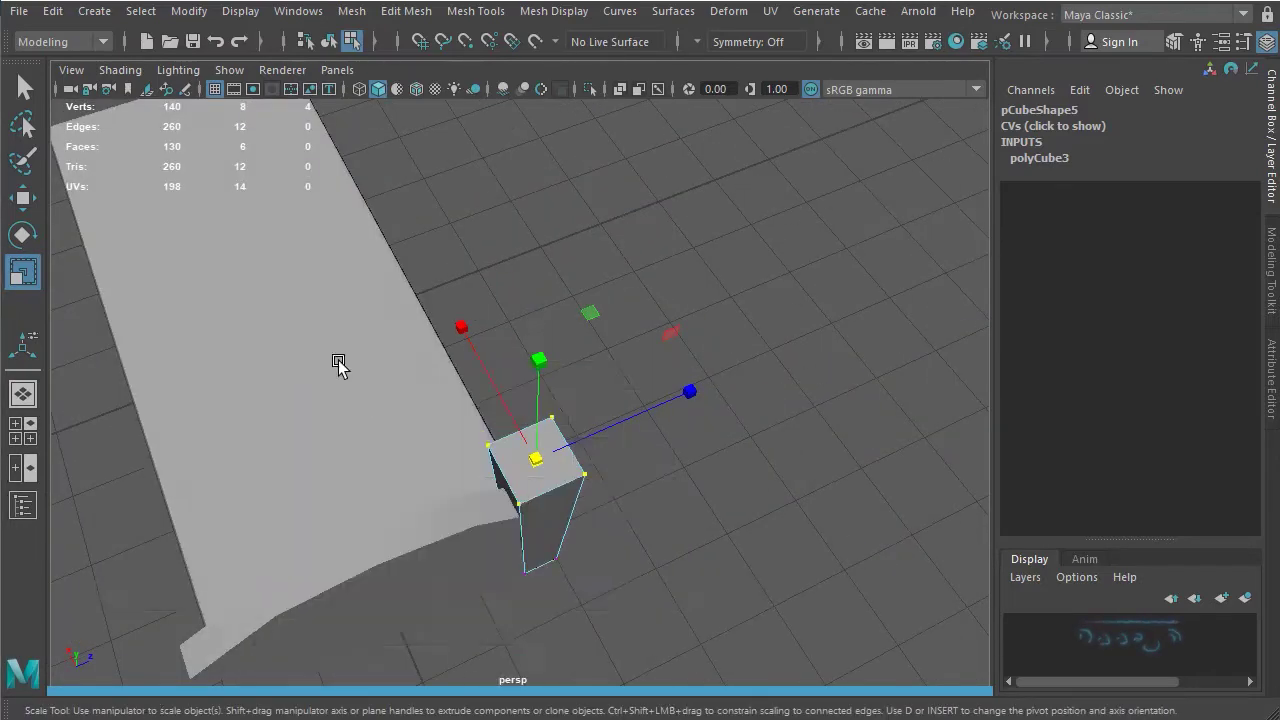
# - Shift the post's top vertices outward from the bed along Z to 1.945 and along X away from the mattress
pyautogui.press('space')
pyautogui.press('space')
pyautogui.keyDown('alt'); pyautogui.moveTo(522, 455); pyautogui.dragTo(462, 352, button='middle'); pyautogui.keyUp('alt')
pyautogui.keyDown('alt'); pyautogui.moveTo(462, 352); pyautogui.dragTo(658, 414, button='right'); pyautogui.keyUp('alt')
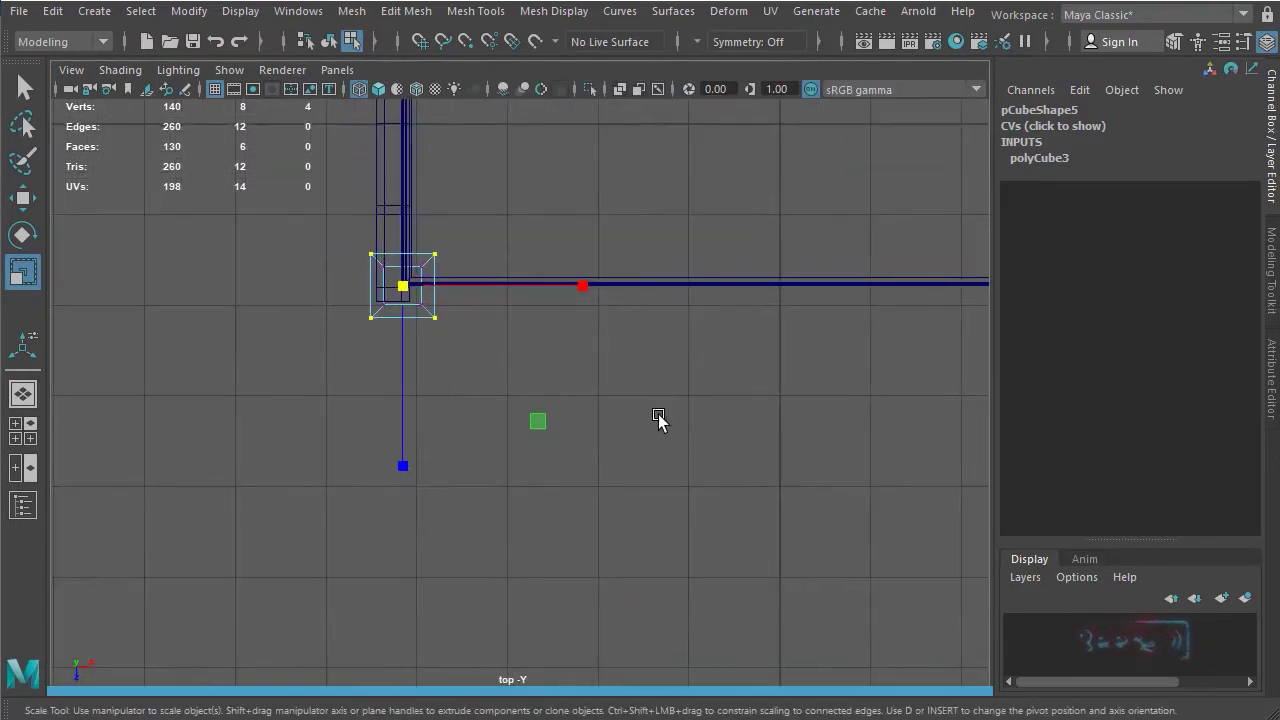
pyautogui.keyDown('alt'); pyautogui.moveTo(373, 368); pyautogui.dragTo(434, 523, button='middle'); pyautogui.keyUp('alt')
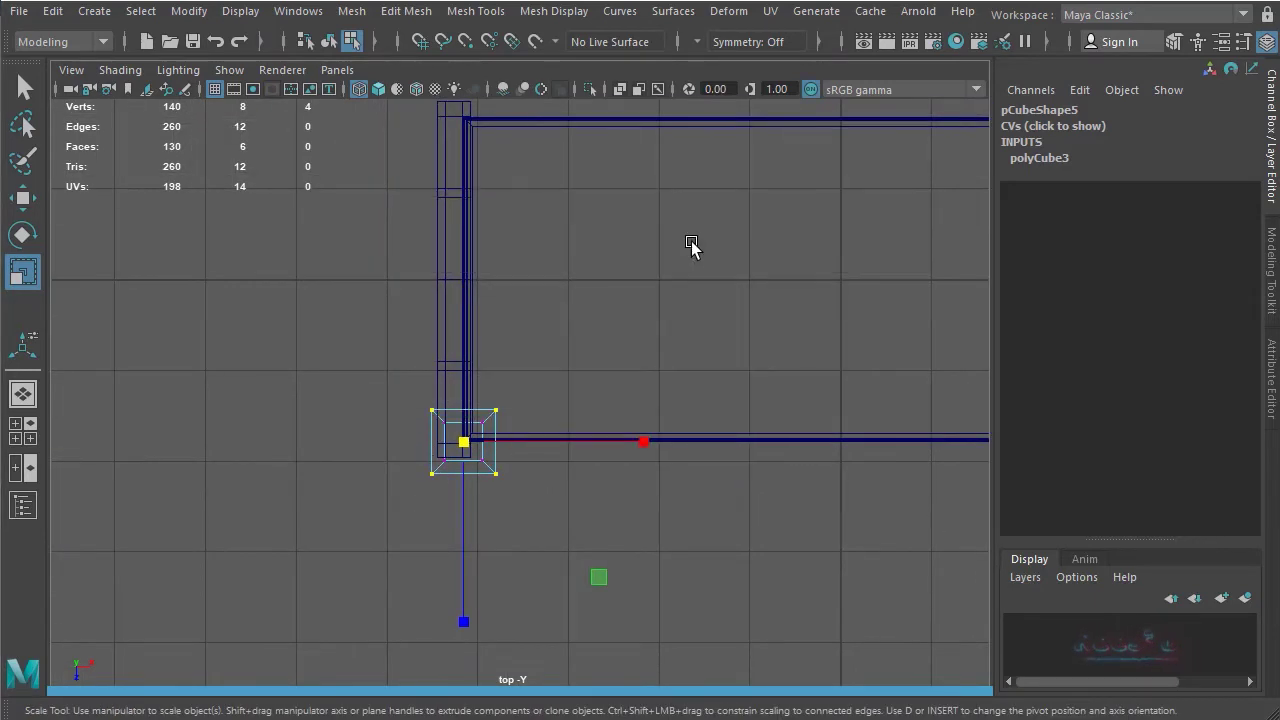
pyautogui.press('space')
pyautogui.keyDown('alt'); pyautogui.moveTo(737, 314); pyautogui.dragTo(714, 366); pyautogui.keyUp('alt')
pyautogui.keyDown('alt'); pyautogui.moveTo(714, 366); pyautogui.dragTo(823, 288, button='right'); pyautogui.keyUp('alt')
pyautogui.keyDown('alt'); pyautogui.moveTo(764, 260); pyautogui.dragTo(774, 337, button='middle'); pyautogui.keyUp('alt')
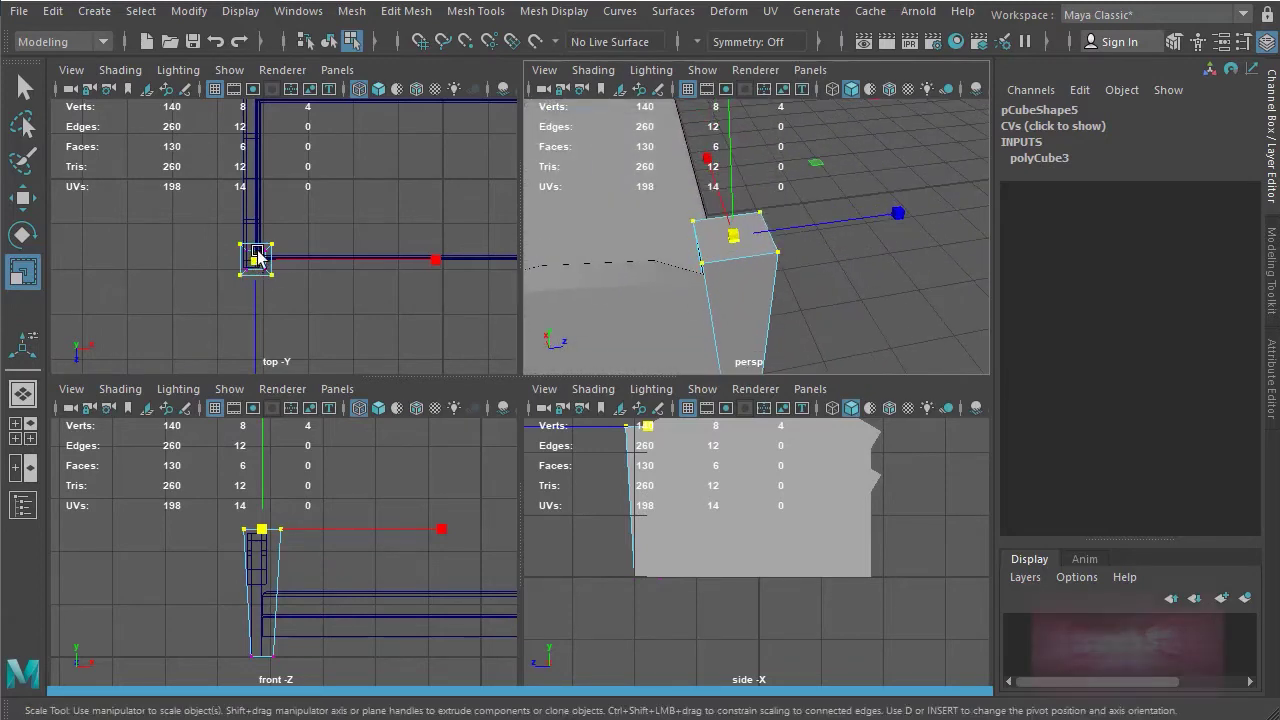
pyautogui.press('w')
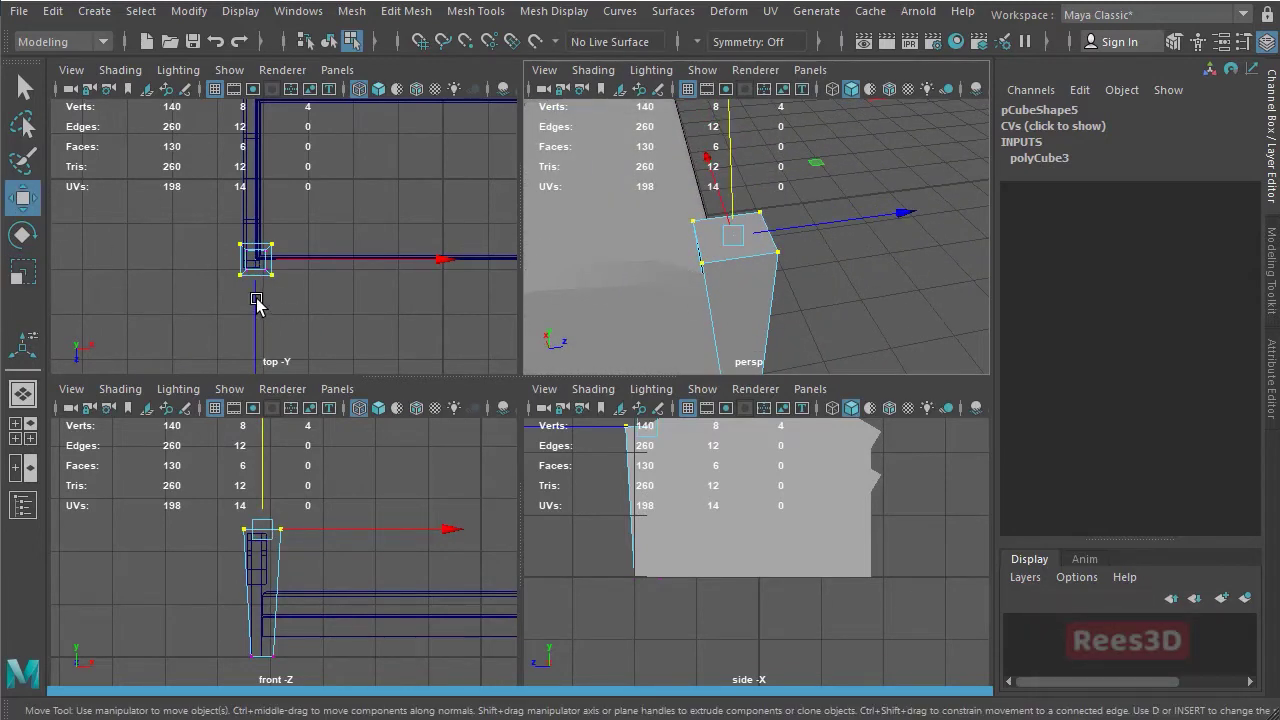
pyautogui.moveTo(256, 300); pyautogui.dragTo(256, 308)
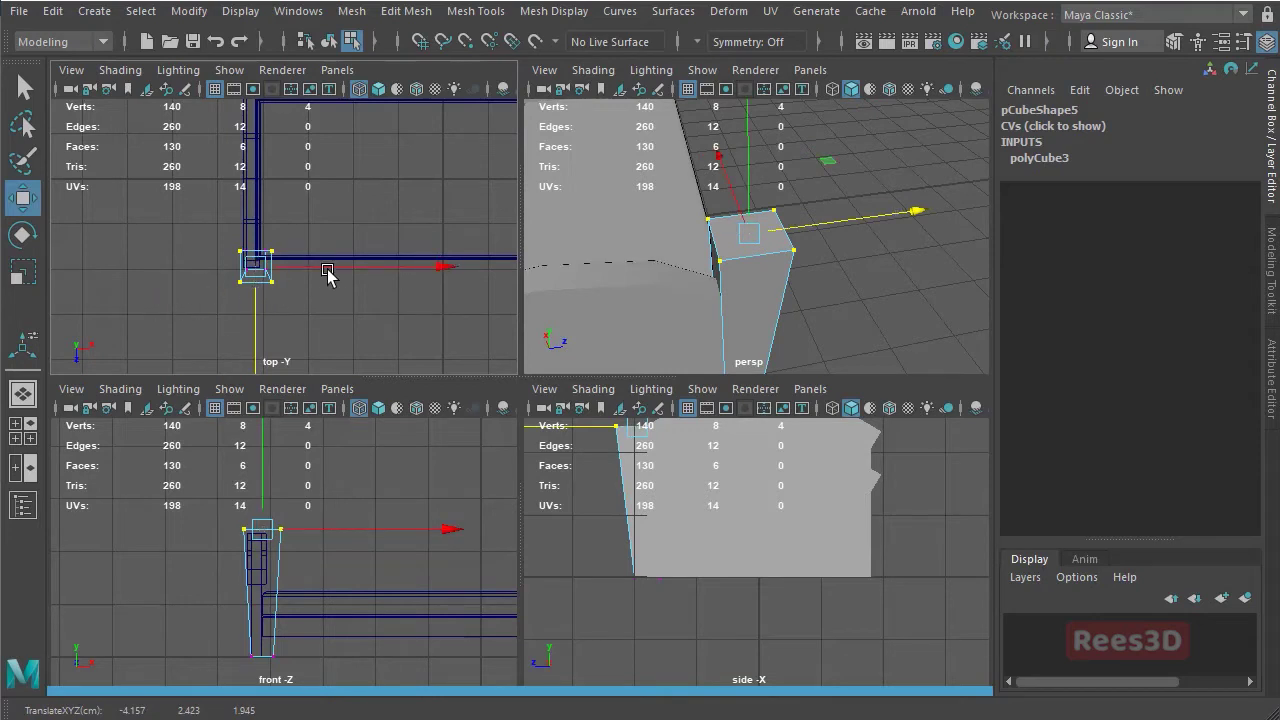
pyautogui.moveTo(328, 276); pyautogui.dragTo(309, 297)
# - Fine-tune the post's top vertices in the top view to X -4.299 and Z 1.932, squaring its inner edges
pyautogui.press('space')
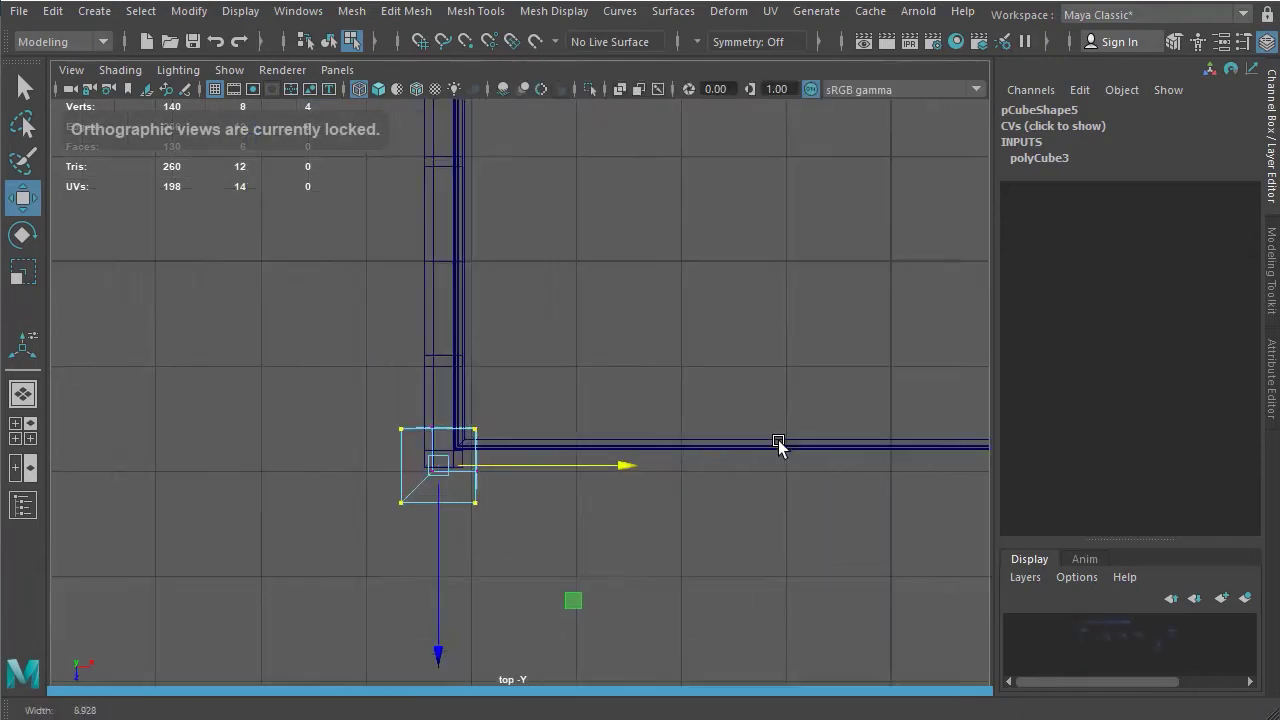
pyautogui.keyDown('alt'); pyautogui.moveTo(778, 441); pyautogui.dragTo(885, 441, button='right'); pyautogui.keyUp('alt')
pyautogui.keyDown('alt'); pyautogui.moveTo(523, 389); pyautogui.dragTo(522, 258, button='middle'); pyautogui.keyUp('alt')
pyautogui.keyDown('alt'); pyautogui.moveTo(522, 400); pyautogui.dragTo(765, 403, button='right'); pyautogui.keyUp('alt')
pyautogui.keyDown('alt'); pyautogui.moveTo(379, 339); pyautogui.dragTo(509, 409, button='middle'); pyautogui.keyUp('alt')
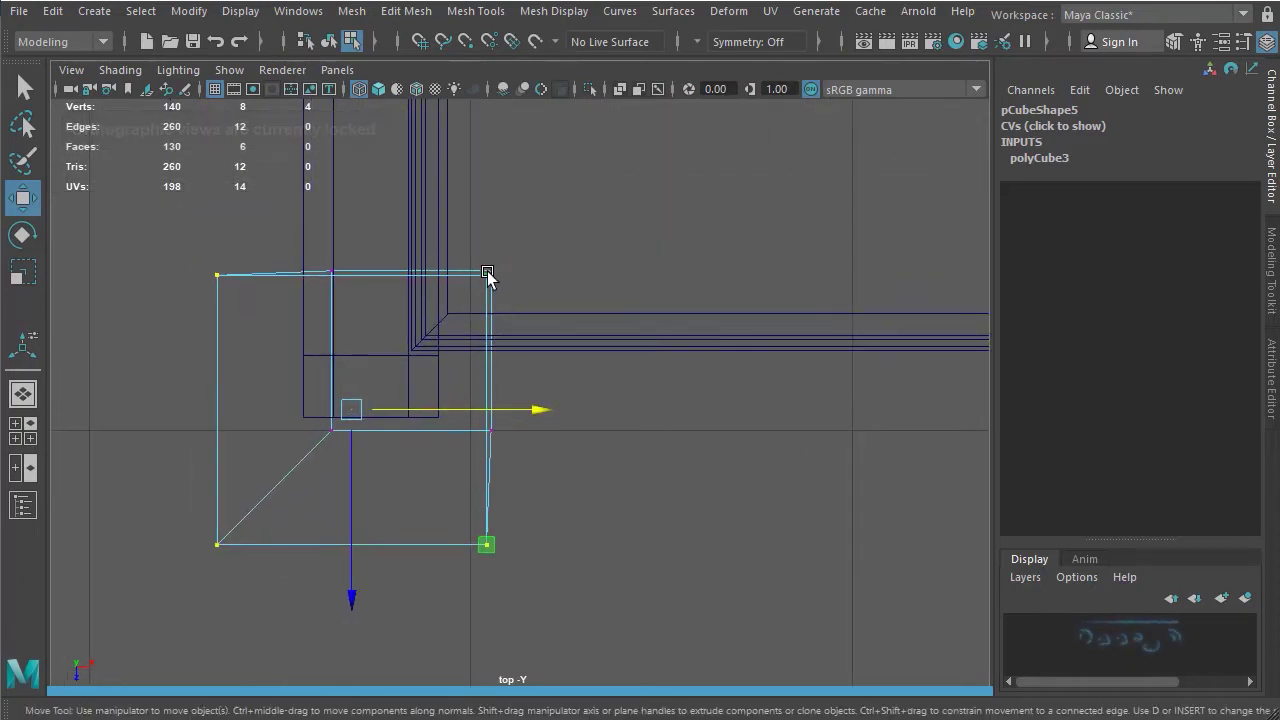
pyautogui.moveTo(422, 410); pyautogui.dragTo(427, 411)
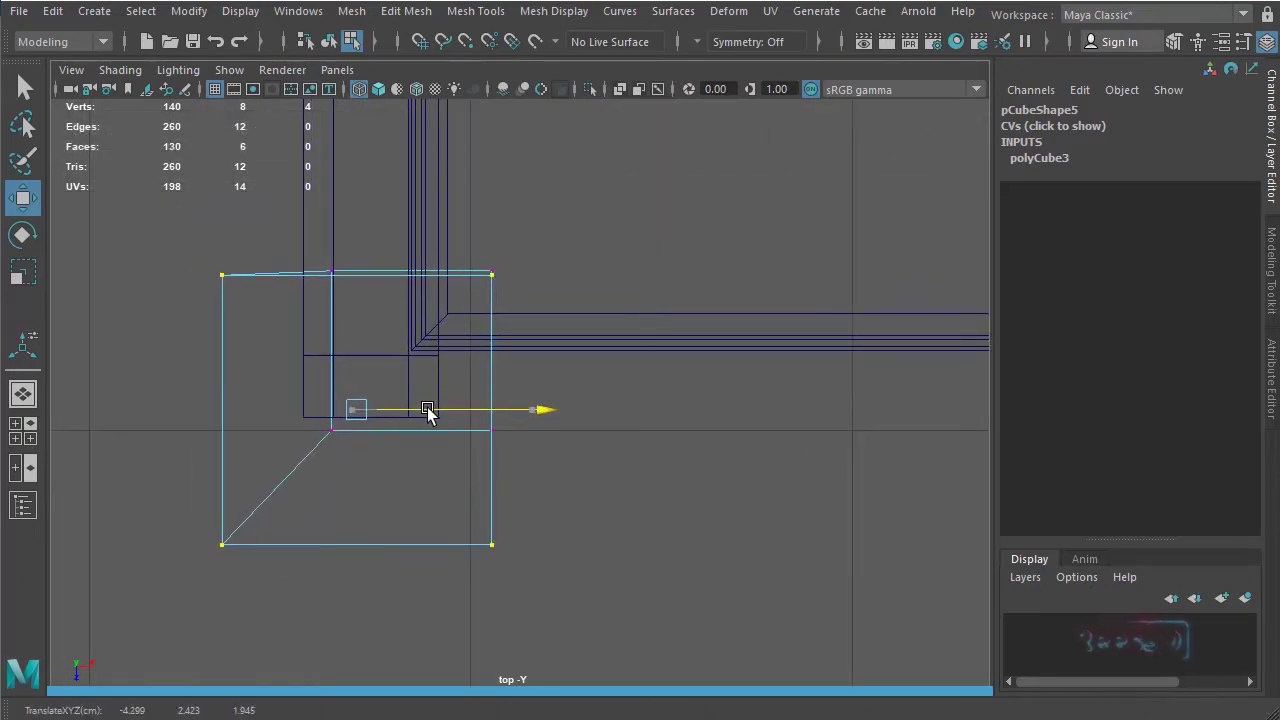
pyautogui.moveTo(363, 481); pyautogui.dragTo(360, 475)
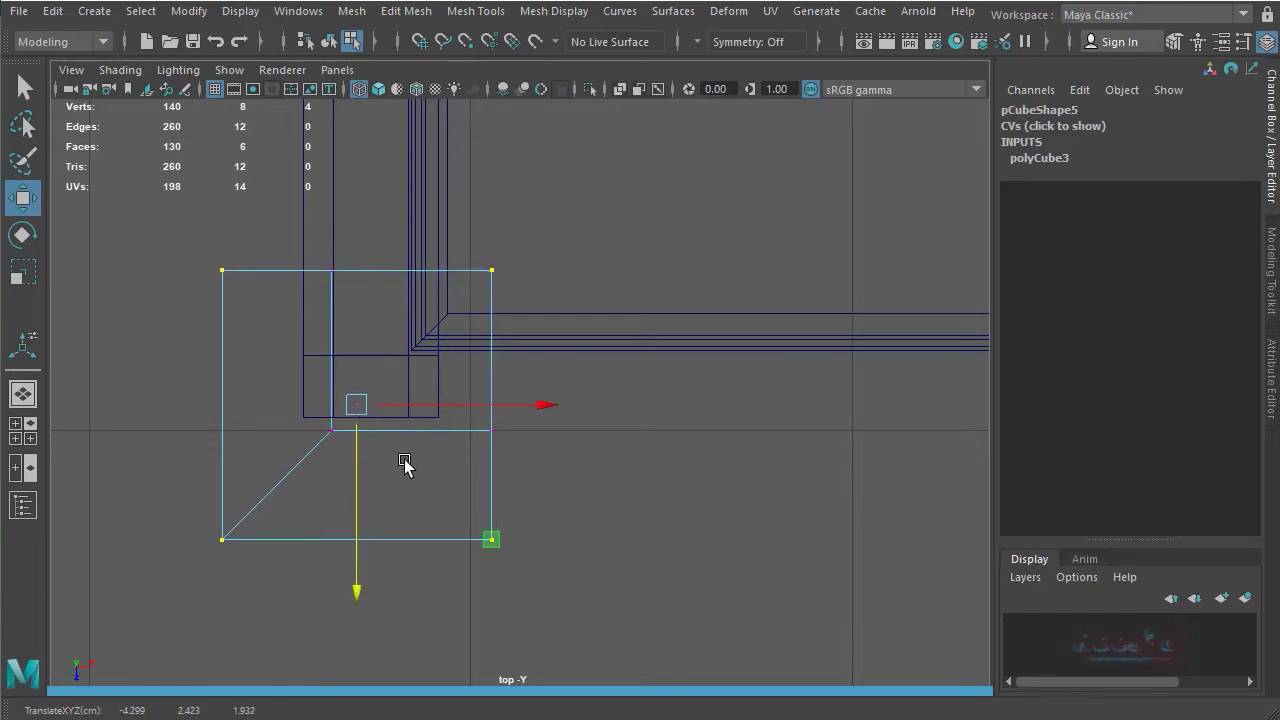
# - Return the post to object mode, duplicate it and move the copy to the footboard's opposite corner at Translate Z -1.709
pyautogui.press('space')
pyautogui.press('space')
pyautogui.keyDown('alt'); pyautogui.moveTo(429, 434); pyautogui.dragTo(709, 463); pyautogui.keyUp('alt')
pyautogui.moveTo(709, 463); pyautogui.dragTo(689, 587, button='right')
pyautogui.keyDown('alt'); pyautogui.moveTo(525, 608); pyautogui.dragTo(405, 545, button='right'); pyautogui.keyUp('alt')
pyautogui.keyDown('alt'); pyautogui.moveTo(450, 550); pyautogui.dragTo(535, 480, button='middle'); pyautogui.keyUp('alt')
pyautogui.keyDown('alt'); pyautogui.moveTo(621, 479); pyautogui.dragTo(467, 561); pyautogui.keyUp('alt')
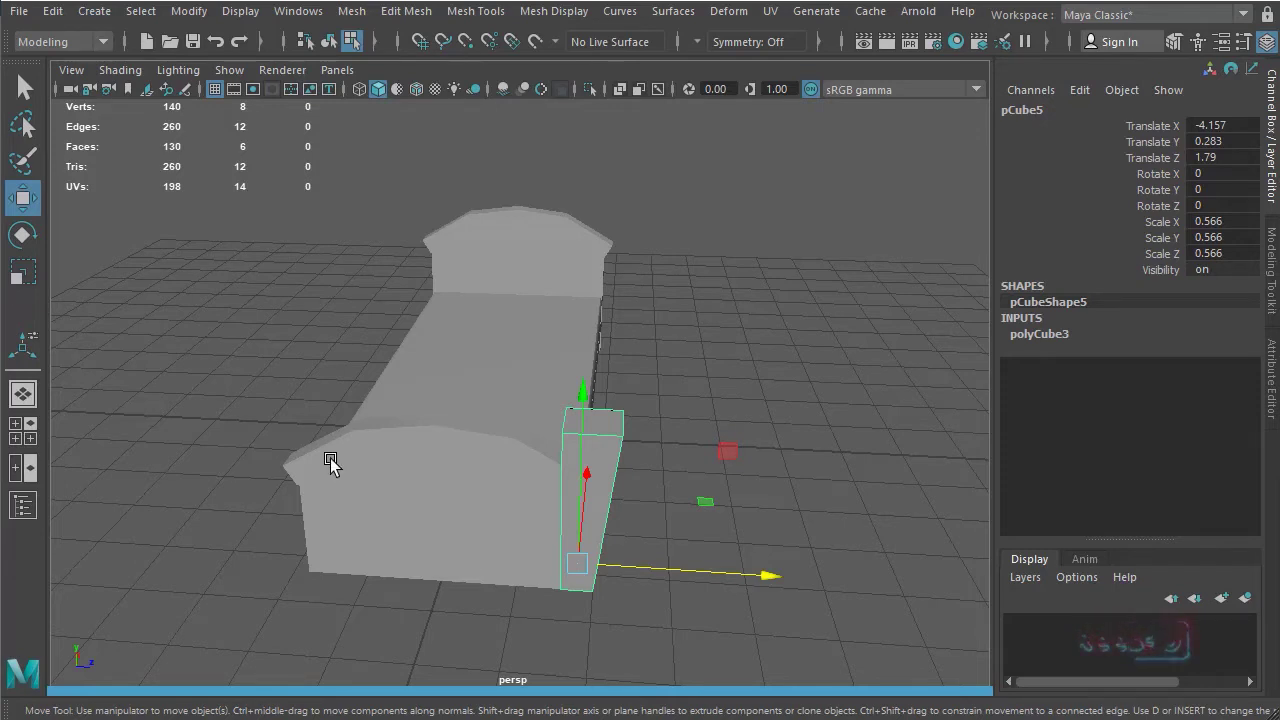
pyautogui.hotkey('ctrl', 'd')
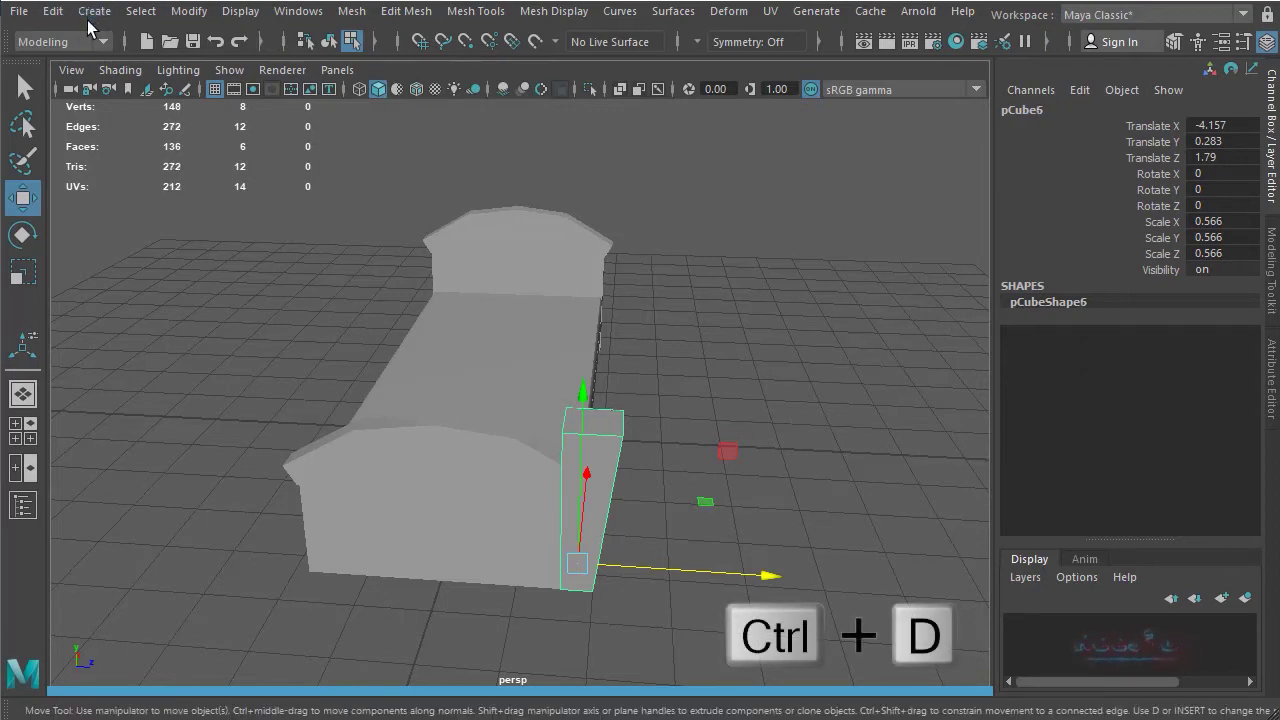
pyautogui.moveTo(768, 582); pyautogui.dragTo(488, 625)
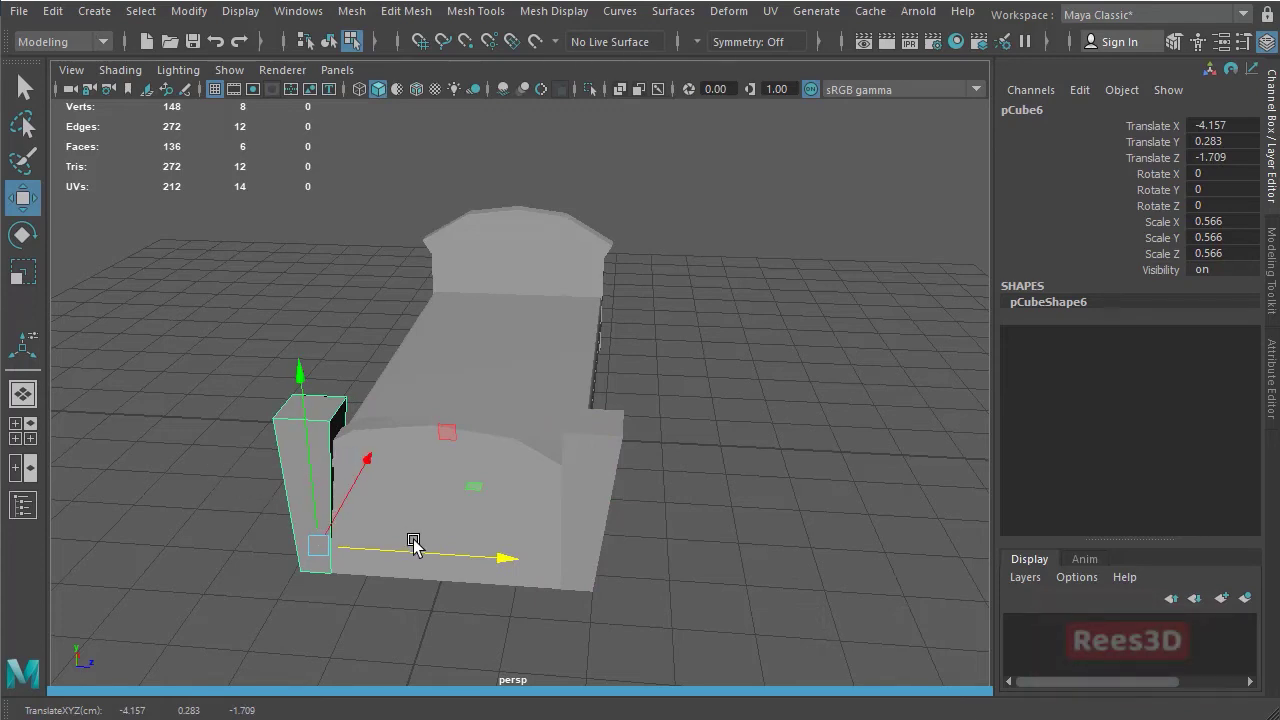
# - Mirror the duplicated post by setting its Scale Z to -0.566
pyautogui.keyDown('alt'); pyautogui.moveTo(414, 543); pyautogui.dragTo(500, 594); pyautogui.keyUp('alt')
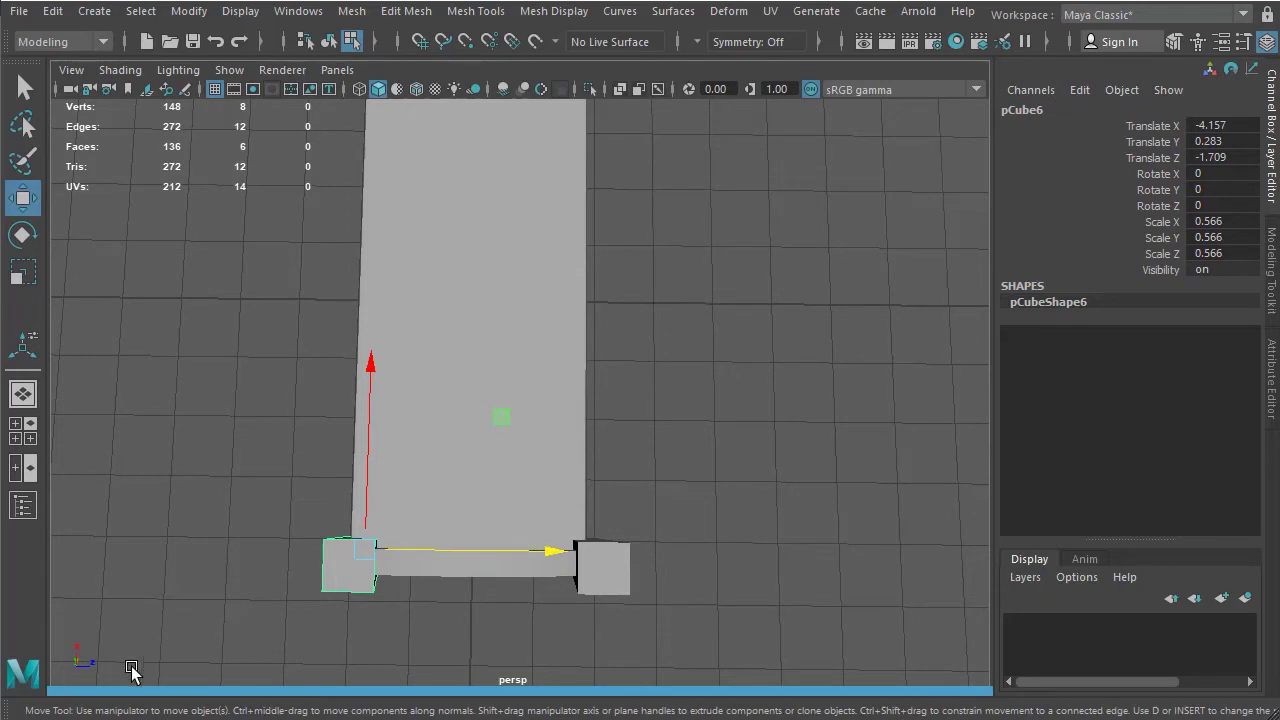
pyautogui.doubleClick(1222, 254)
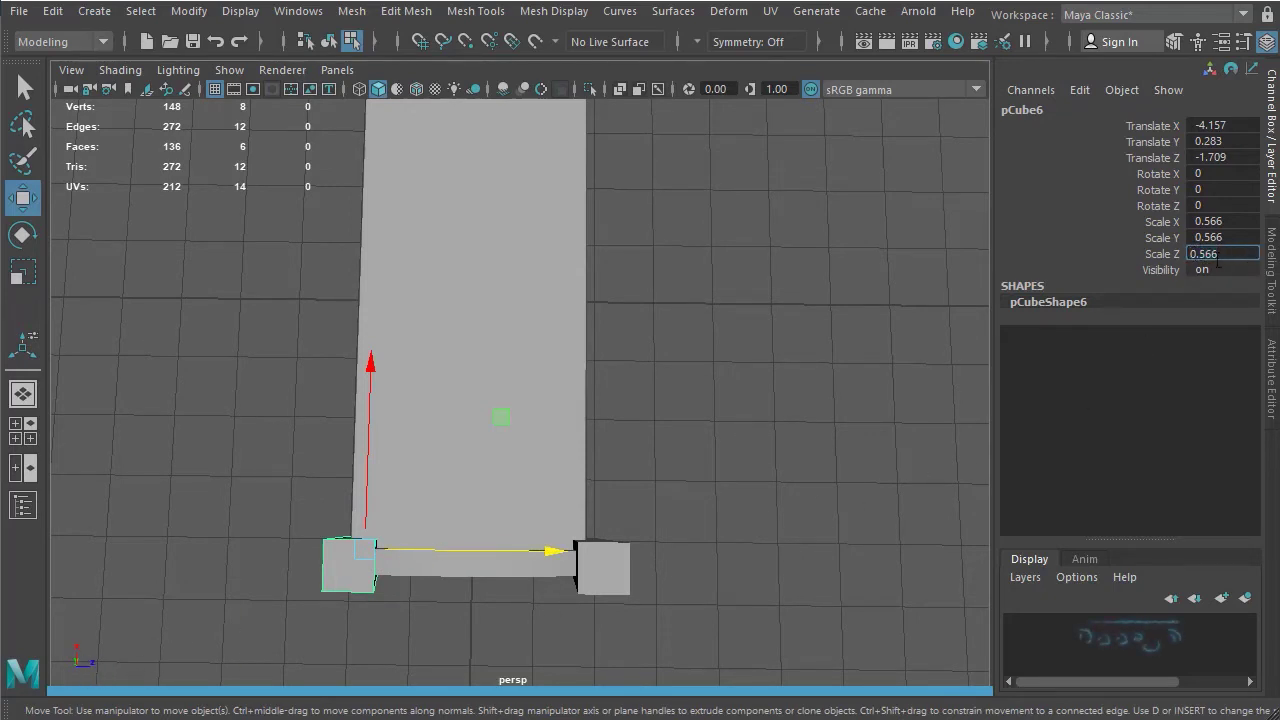
pyautogui.press('Return')
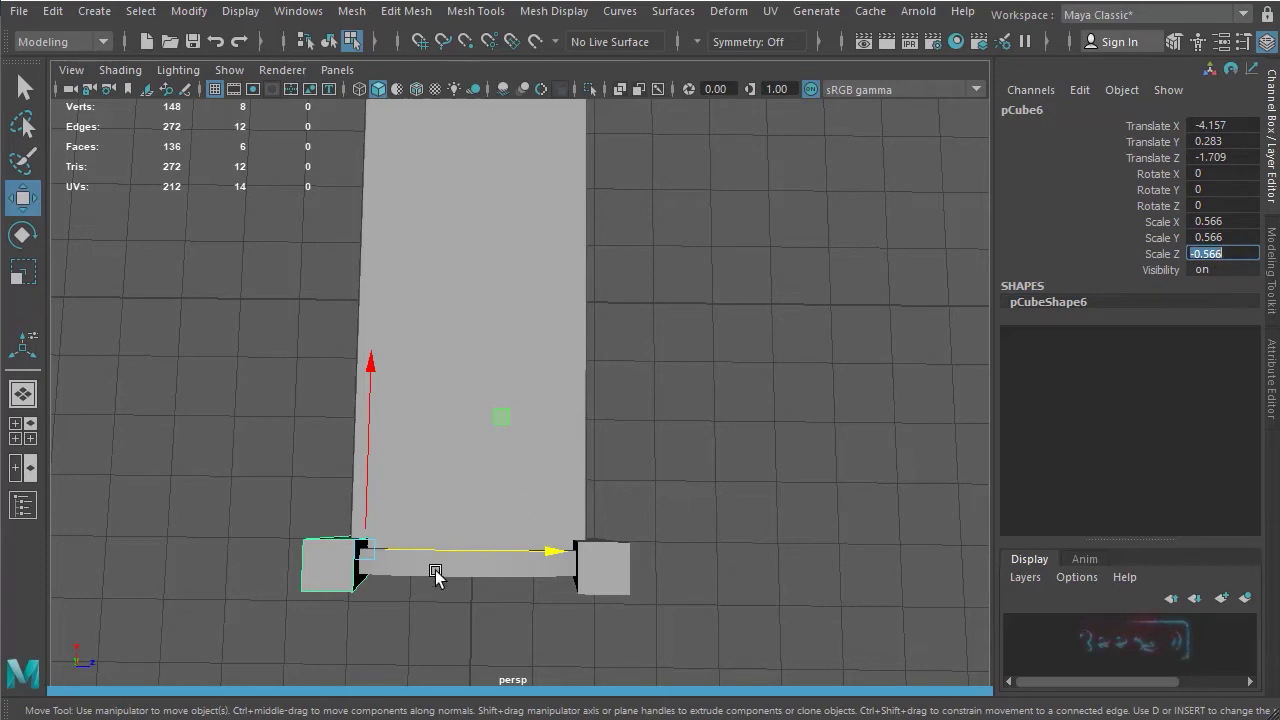
# - Compare the mirrored post's placement around the footboard corner with the original post's placement and Translate Z in the top view
pyautogui.keyDown('alt'); pyautogui.moveTo(548, 582); pyautogui.dragTo(672, 554, button='middle'); pyautogui.keyUp('alt')
pyautogui.keyDown('alt'); pyautogui.moveTo(590, 568); pyautogui.dragTo(557, 571); pyautogui.keyUp('alt')
pyautogui.press('space')
pyautogui.press('space')
pyautogui.keyDown('alt'); pyautogui.moveTo(880, 324); pyautogui.dragTo(900, 390, button='right'); pyautogui.keyUp('alt')
pyautogui.keyDown('alt'); pyautogui.moveTo(470, 397); pyautogui.dragTo(464, 719, button='middle'); pyautogui.keyUp('alt')
pyautogui.keyDown('alt'); pyautogui.moveTo(765, 597); pyautogui.dragTo(1080, 597, button='right'); pyautogui.keyUp('alt')
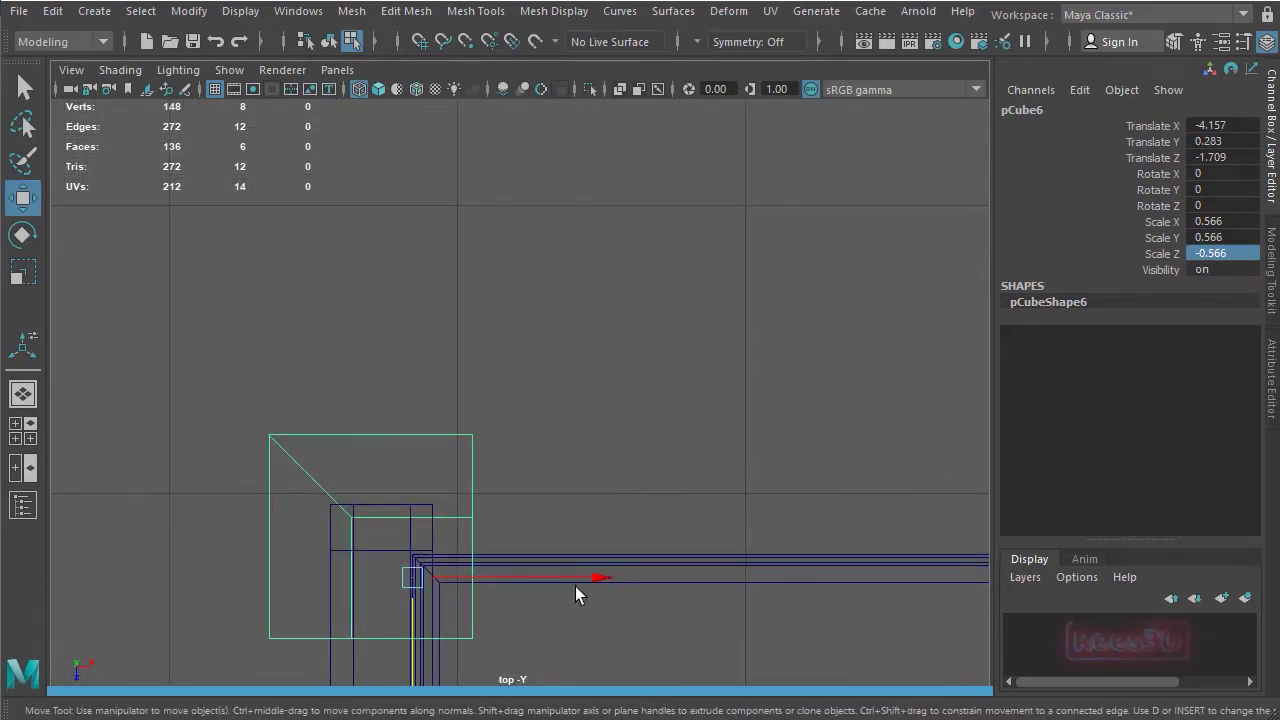
pyautogui.keyDown('alt'); pyautogui.moveTo(575, 586); pyautogui.dragTo(586, 360, button='middle'); pyautogui.keyUp('alt')
pyautogui.keyDown('alt'); pyautogui.moveTo(900, 590); pyautogui.dragTo(606, 594, button='right'); pyautogui.keyUp('alt')
pyautogui.keyDown('alt'); pyautogui.moveTo(606, 594); pyautogui.dragTo(577, 431, button='middle'); pyautogui.keyUp('alt')
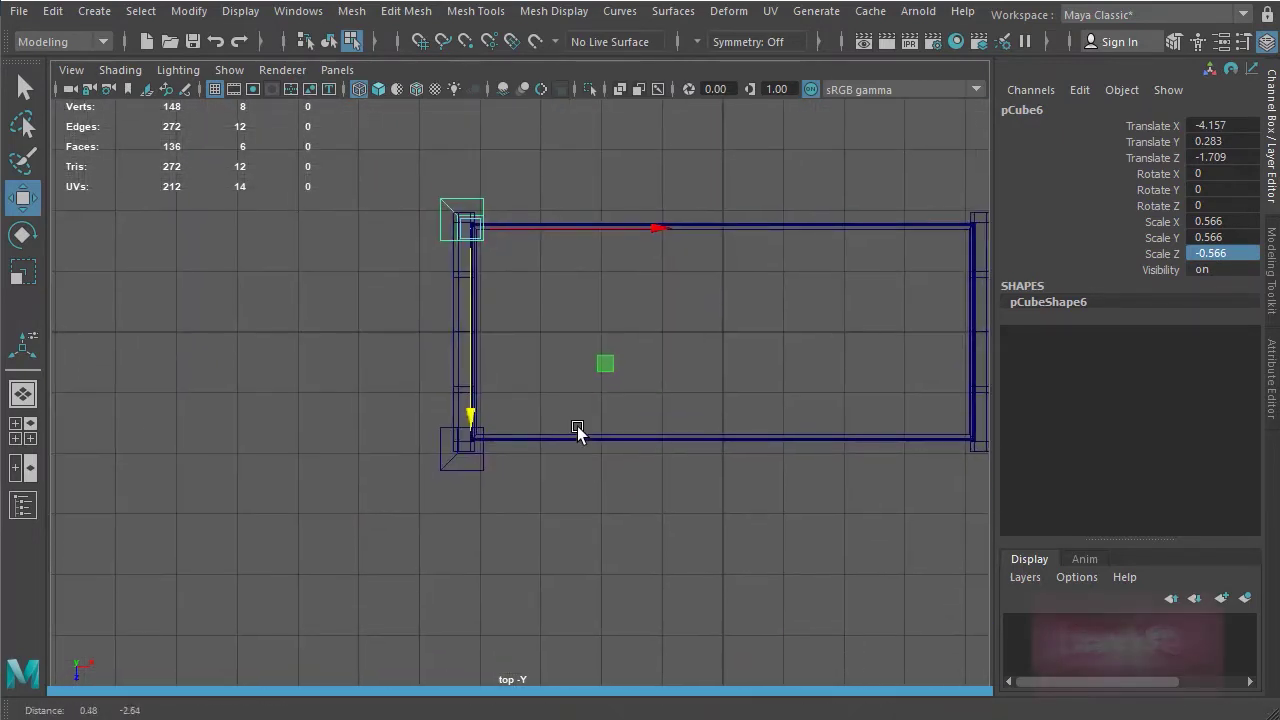
pyautogui.keyDown('alt'); pyautogui.moveTo(405, 478); pyautogui.dragTo(1051, 527, button='right'); pyautogui.keyUp('alt')
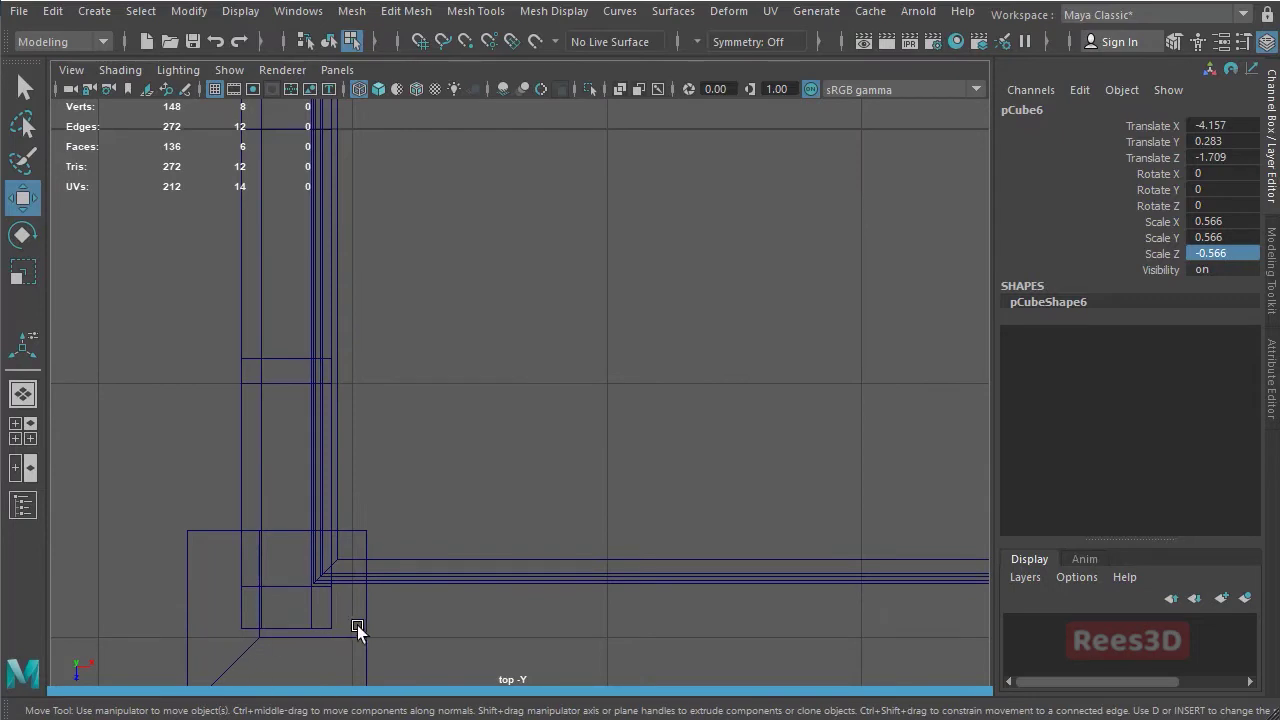
pyautogui.moveTo(395, 654); pyautogui.dragTo(374, 611)
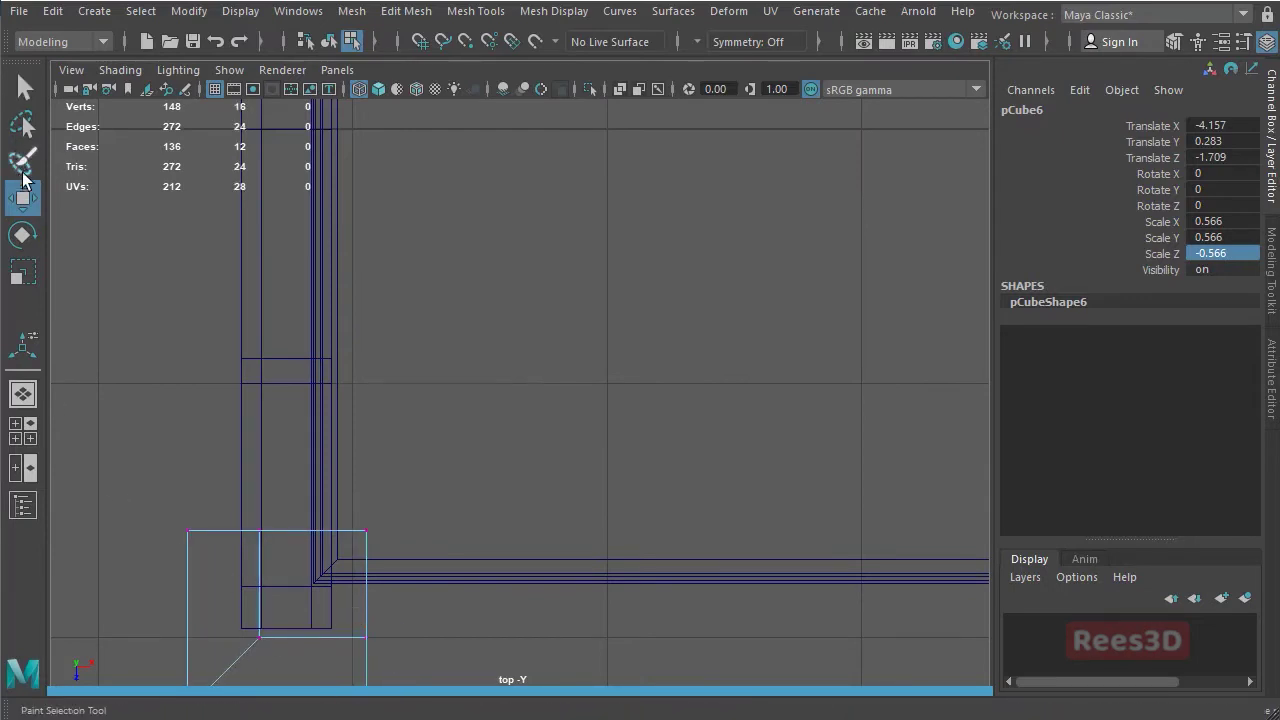
pyautogui.click(328, 41)
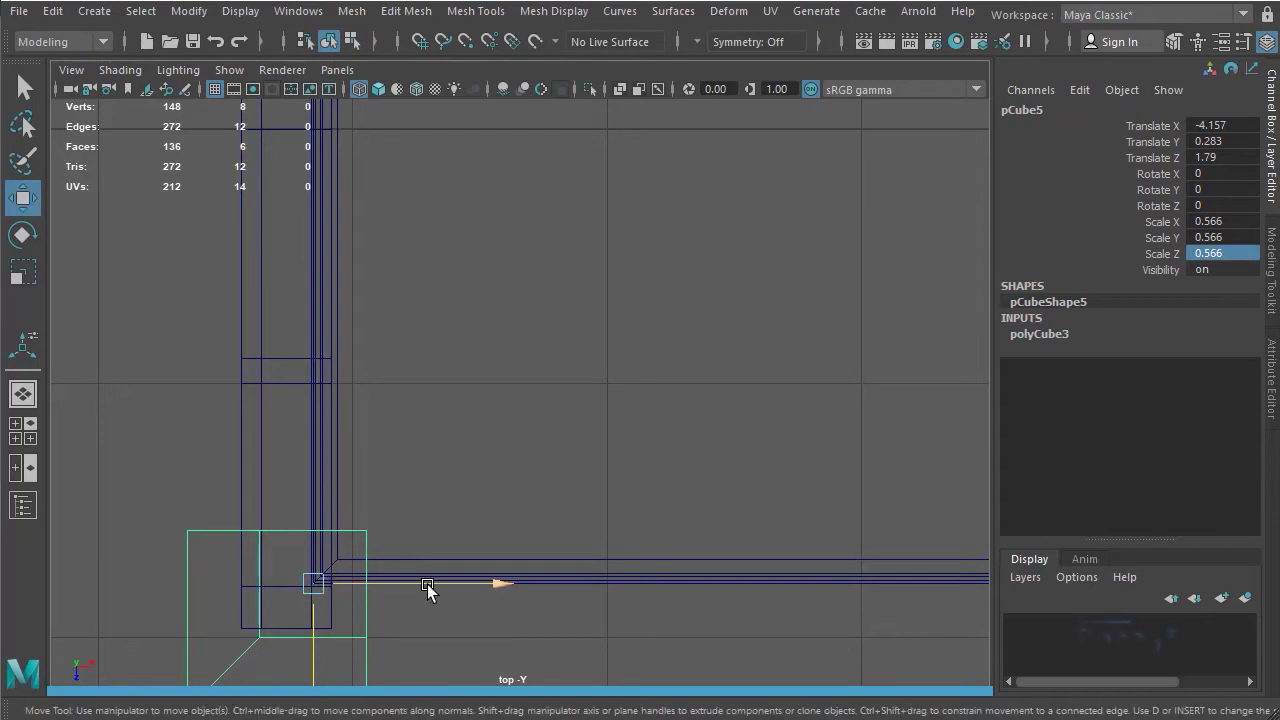
pyautogui.keyDown('alt'); pyautogui.moveTo(495, 452); pyautogui.dragTo(560, 680, button='middle'); pyautogui.keyUp('alt')
pyautogui.keyDown('alt'); pyautogui.moveTo(531, 257); pyautogui.dragTo(514, 565, button='middle'); pyautogui.keyUp('alt')
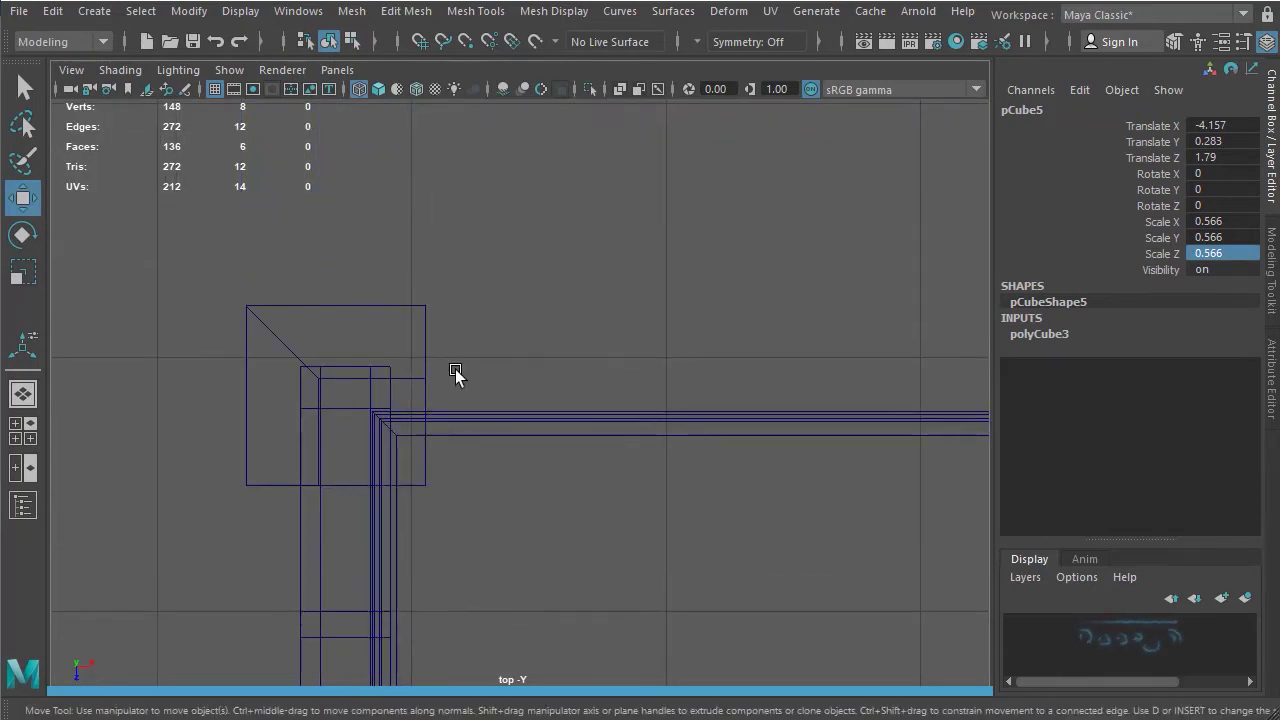
# - Move the mirrored post outward along Z to -1.788 to match the original post's offset
pyautogui.click(417, 299)
pyautogui.click(430, 324)
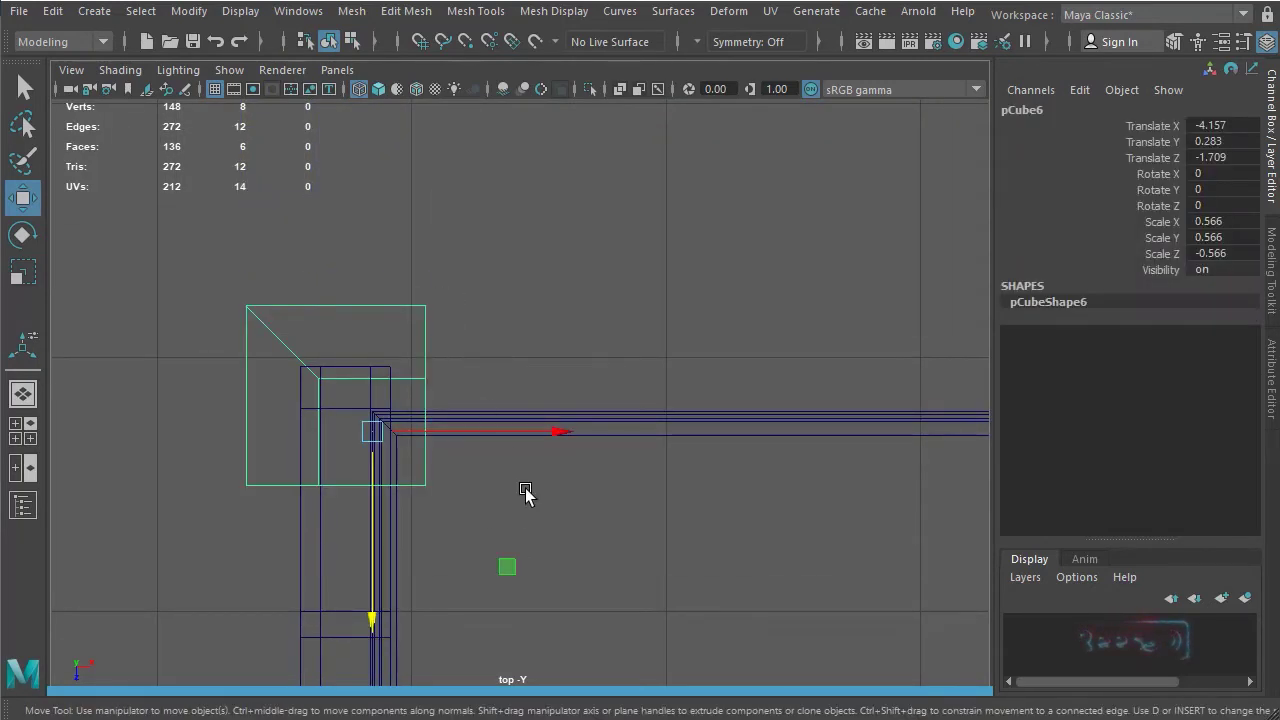
pyautogui.moveTo(371, 475); pyautogui.dragTo(361, 502)
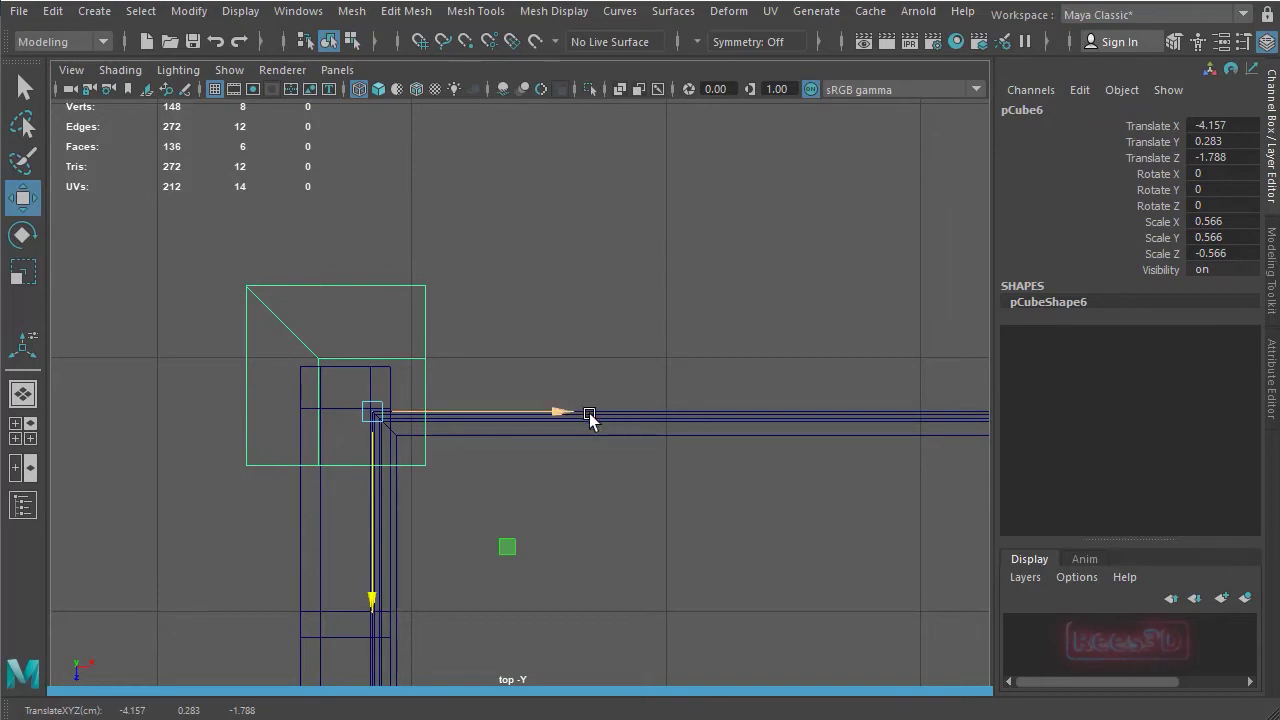
# - Select both footboard posts and group them
pyautogui.keyDown('alt'); pyautogui.moveTo(700, 494); pyautogui.dragTo(371, 513, button='right'); pyautogui.keyUp('alt')
pyautogui.keyDown('alt'); pyautogui.moveTo(371, 513); pyautogui.dragTo(351, 403, button='middle'); pyautogui.keyUp('alt')
pyautogui.press('space')
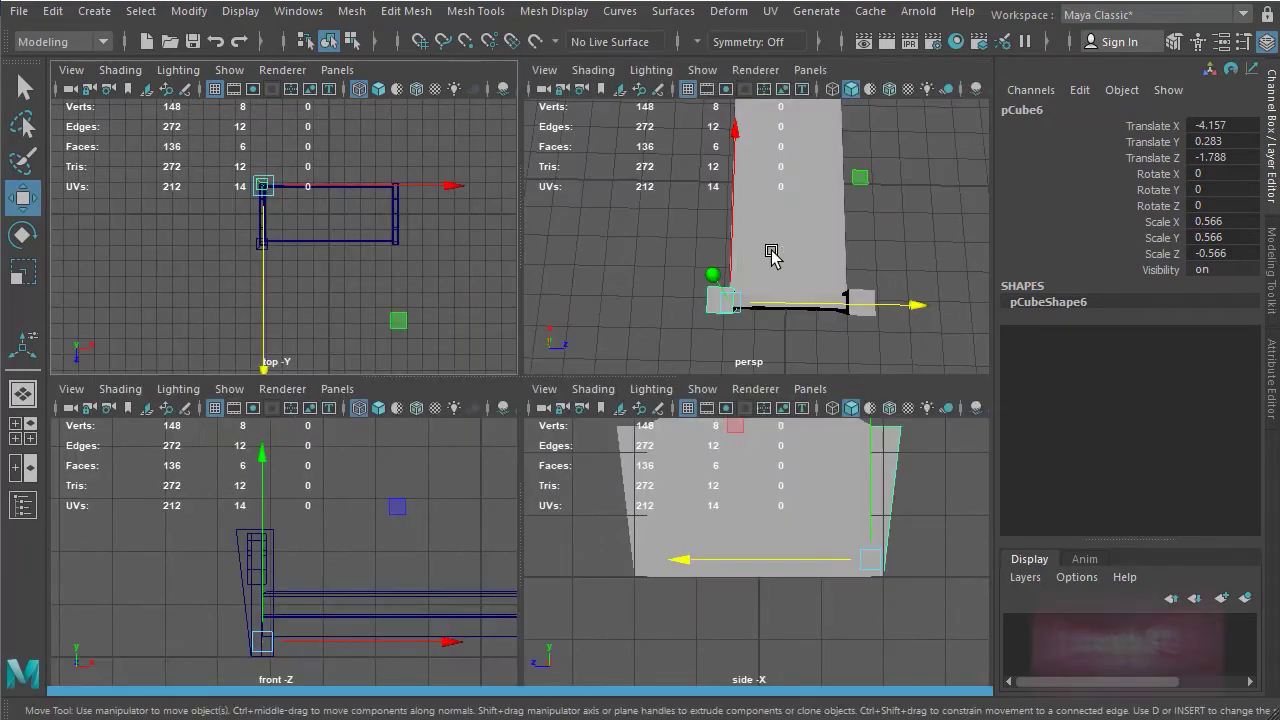
pyautogui.keyDown('alt'); pyautogui.moveTo(770, 252); pyautogui.dragTo(880, 268); pyautogui.keyUp('alt')
pyautogui.keyDown('shift'); pyautogui.click(876, 232); pyautogui.keyUp('shift')
pyautogui.hotkey('ctrl', 'g')
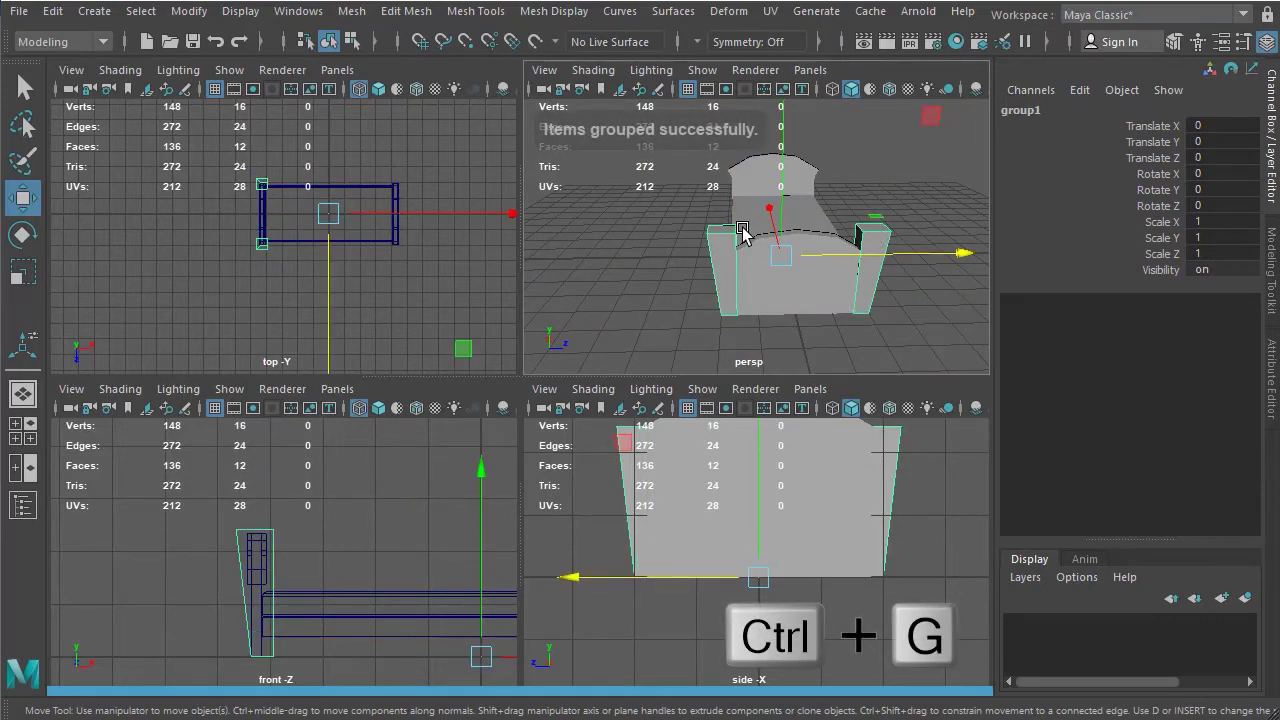
# - Duplicate the post group, mirror it to the headboard end with Scale X -1, and check it from several sides
pyautogui.keyDown('alt'); pyautogui.moveTo(785, 303); pyautogui.dragTo(845, 315); pyautogui.keyUp('alt')
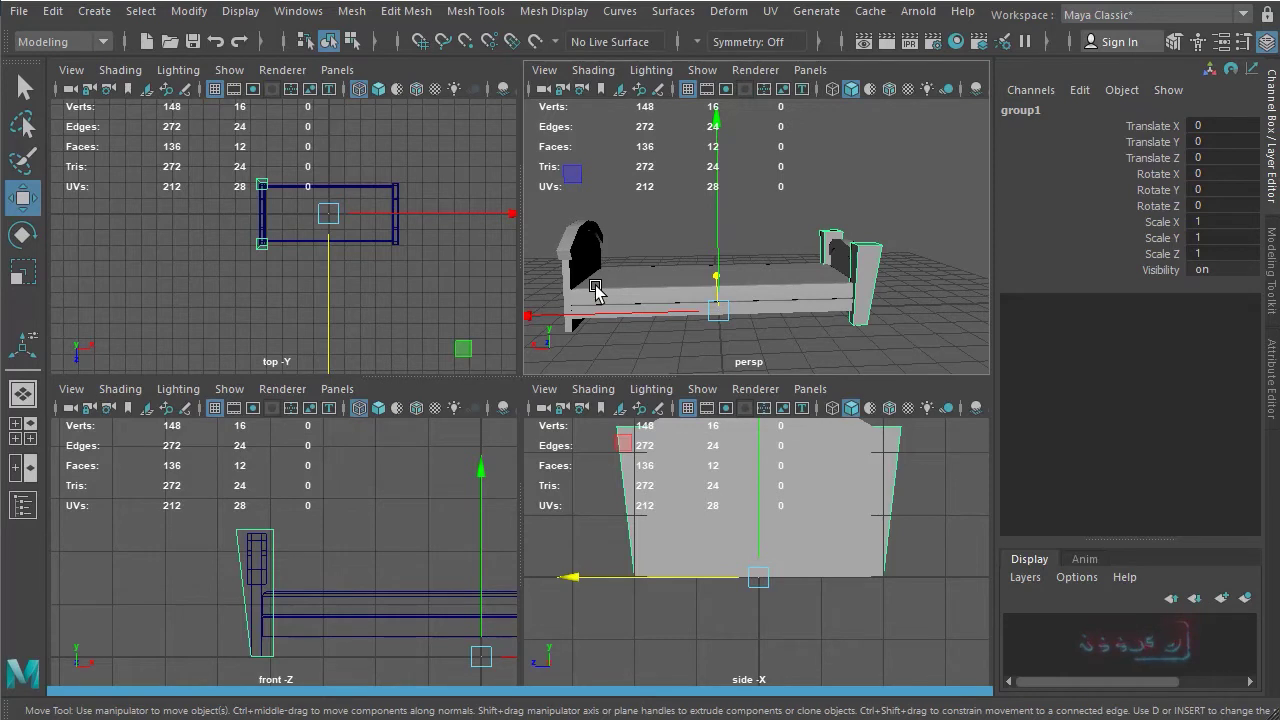
pyautogui.hotkey('ctrl', 'd')
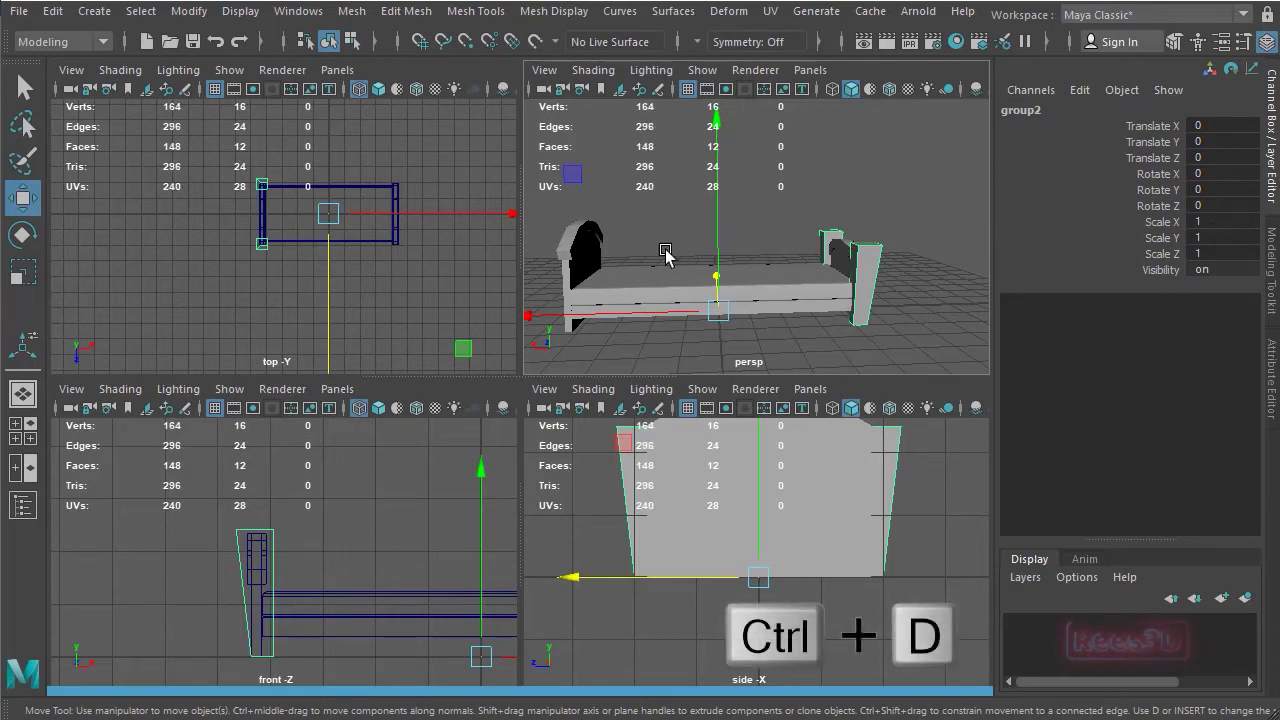
pyautogui.click(1212, 221)
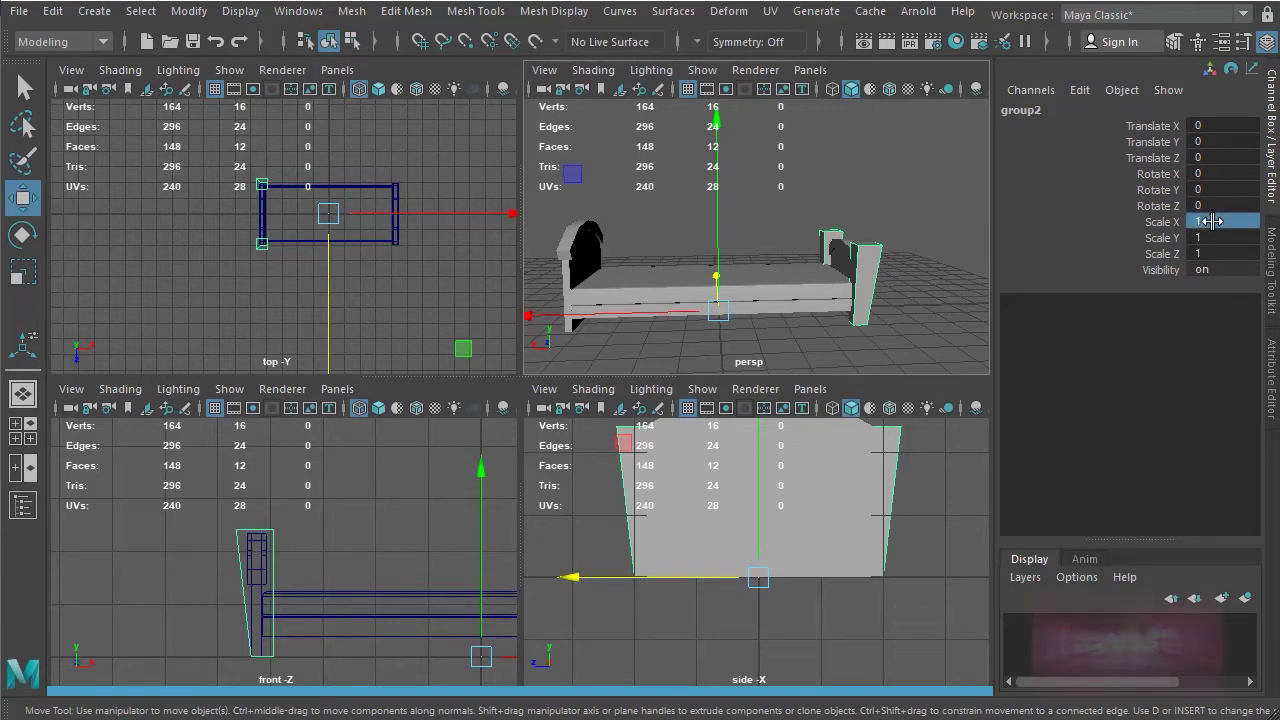
pyautogui.write('-1')
pyautogui.press('Return')
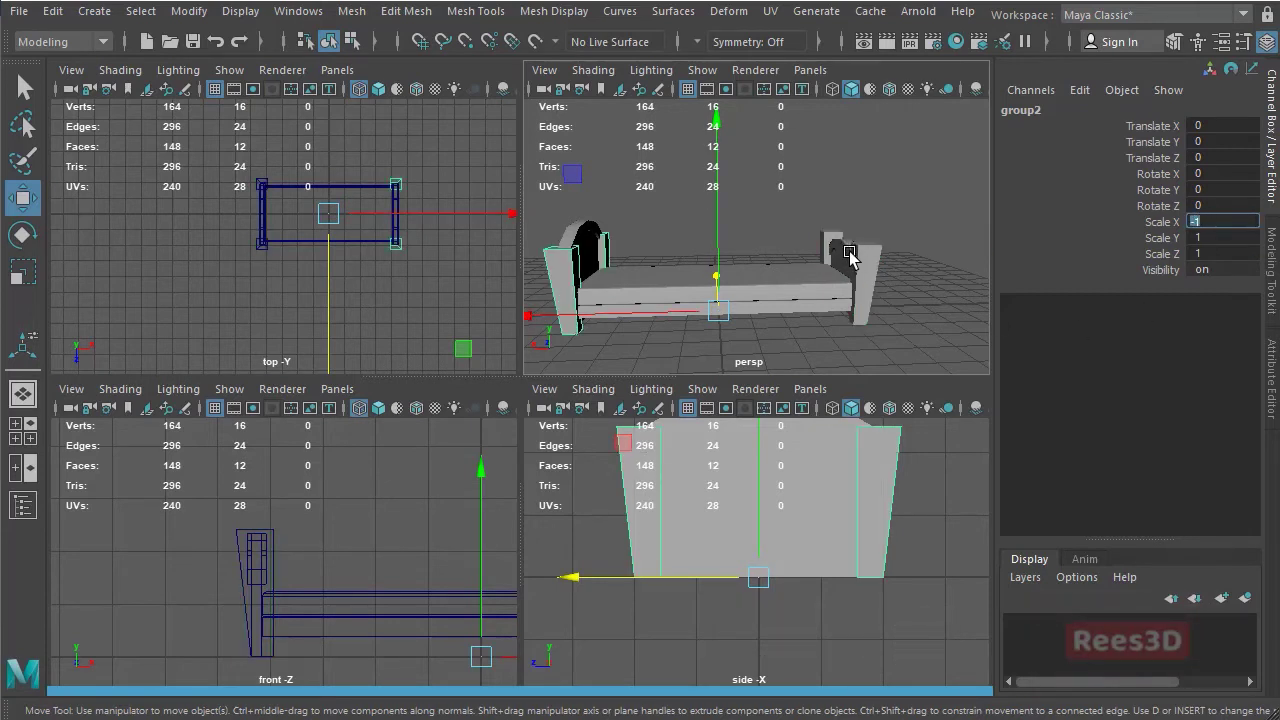
pyautogui.click(716, 257)
pyautogui.keyDown('alt'); pyautogui.moveTo(714, 257); pyautogui.dragTo(531, 289); pyautogui.keyUp('alt')
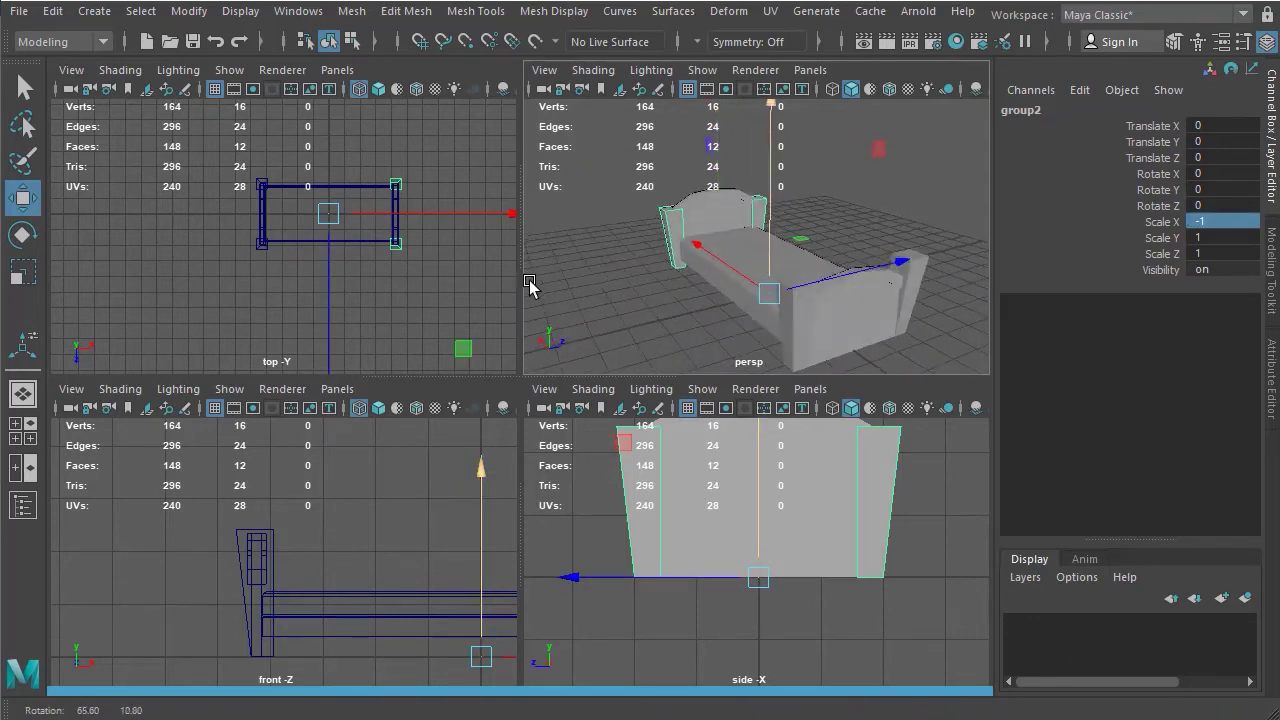
pyautogui.keyDown('alt'); pyautogui.moveTo(590, 295); pyautogui.dragTo(749, 330, button='right'); pyautogui.keyUp('alt')
pyautogui.keyDown('alt'); pyautogui.moveTo(748, 332); pyautogui.dragTo(668, 243); pyautogui.keyUp('alt')
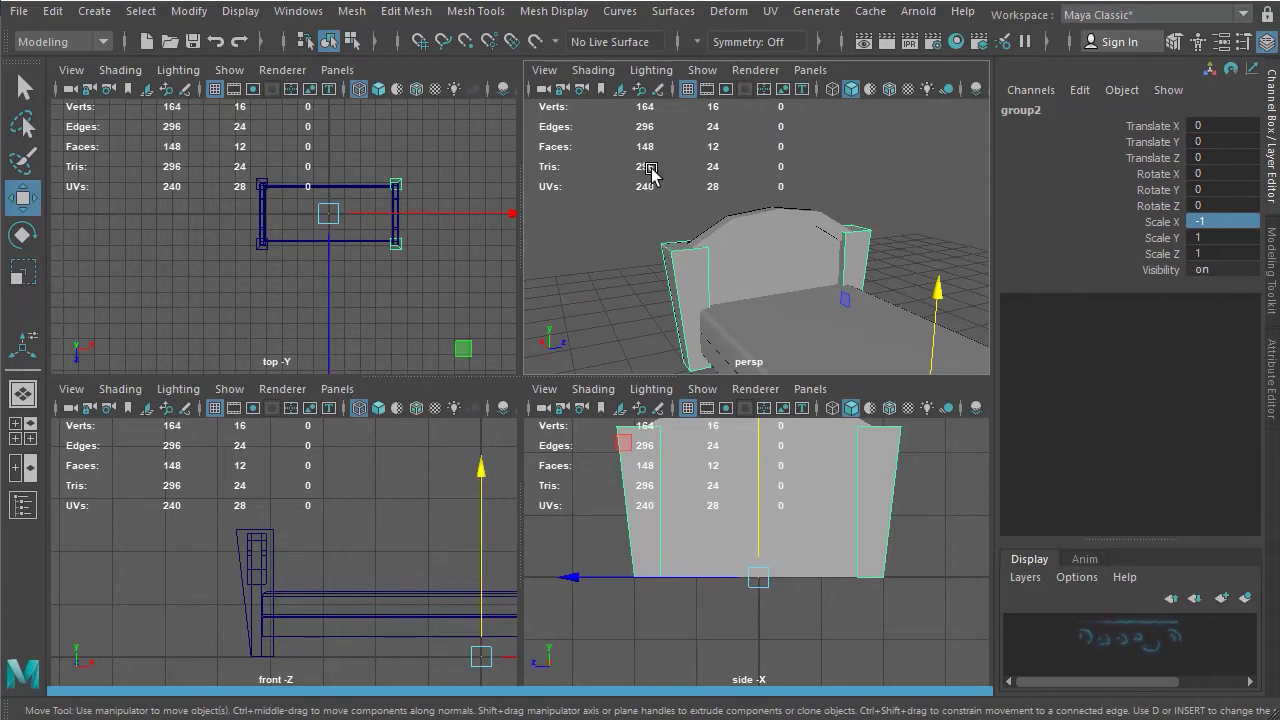
pyautogui.keyDown('alt'); pyautogui.moveTo(903, 323); pyautogui.dragTo(646, 196); pyautogui.keyUp('alt')
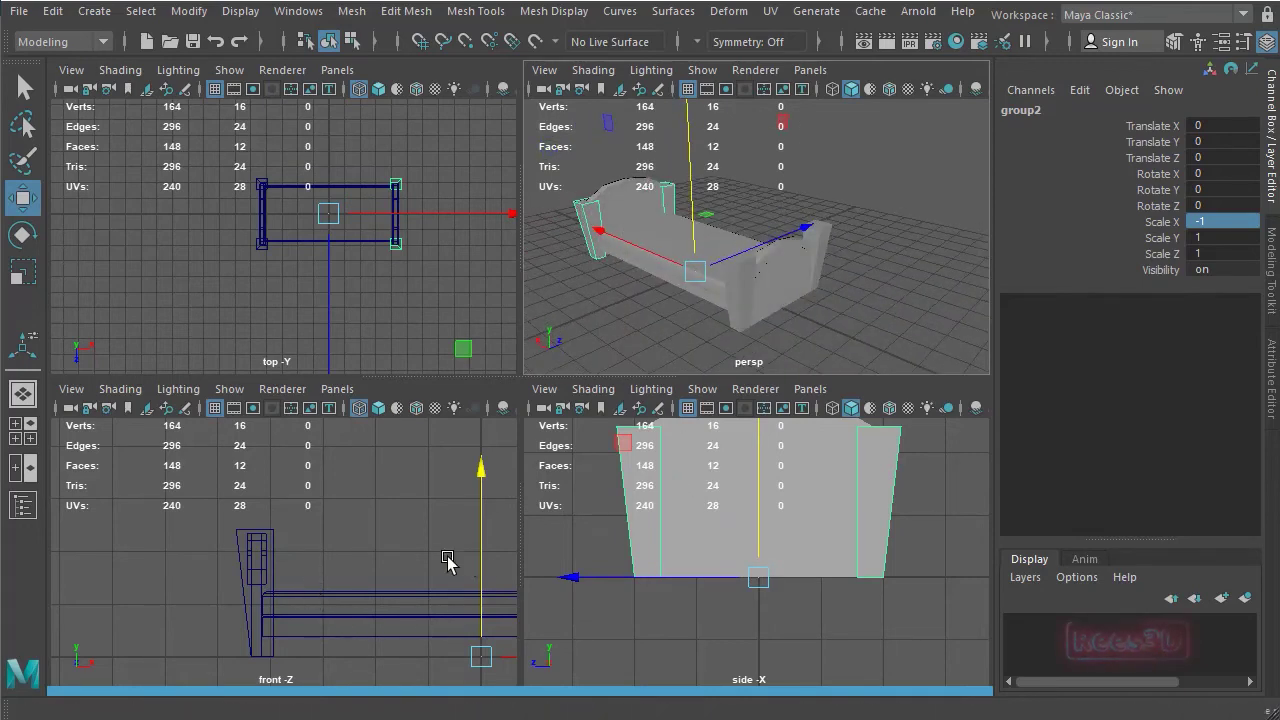
# - Put both headboard posts into vertex mode and select all eight of their top vertices
pyautogui.press('space')
pyautogui.keyDown('alt'); pyautogui.moveTo(703, 477); pyautogui.dragTo(189, 423, button='middle'); pyautogui.keyUp('alt')
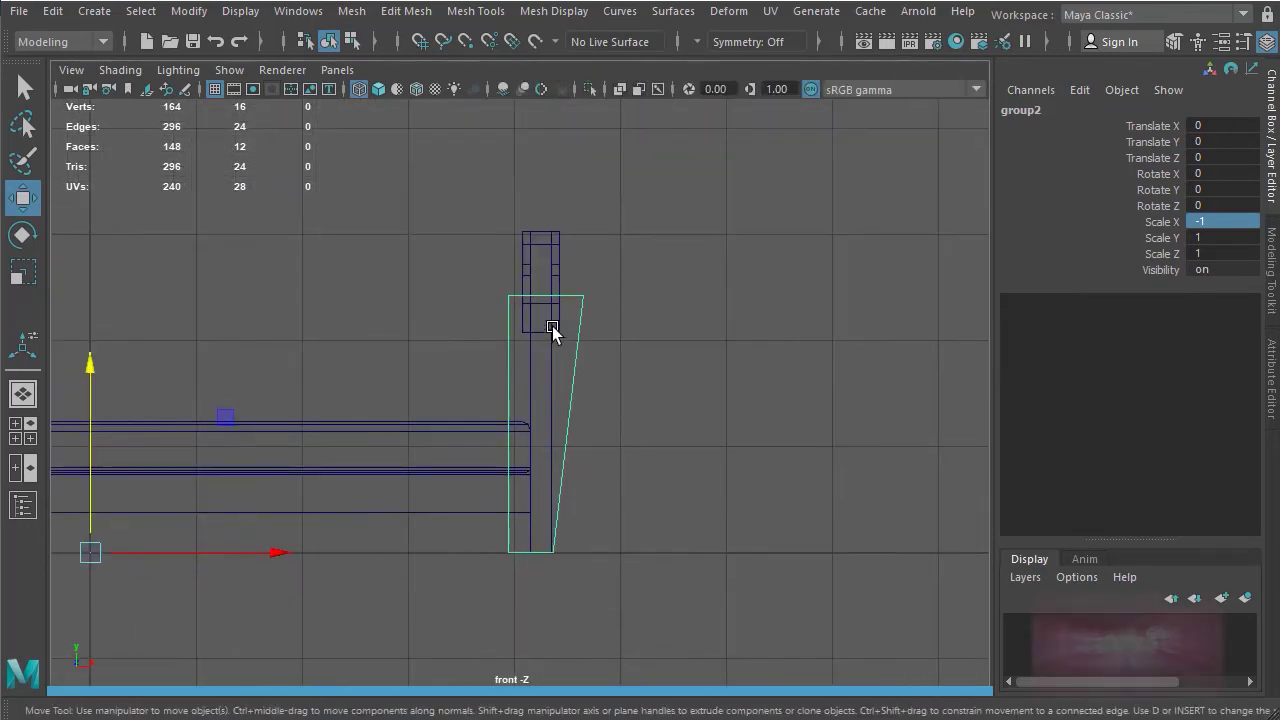
pyautogui.moveTo(569, 298); pyautogui.dragTo(468, 292, button='right')
pyautogui.moveTo(431, 254); pyautogui.dragTo(637, 350)
pyautogui.keyDown('alt'); pyautogui.moveTo(637, 350); pyautogui.dragTo(751, 331, button='middle'); pyautogui.keyUp('alt')
pyautogui.press('space')
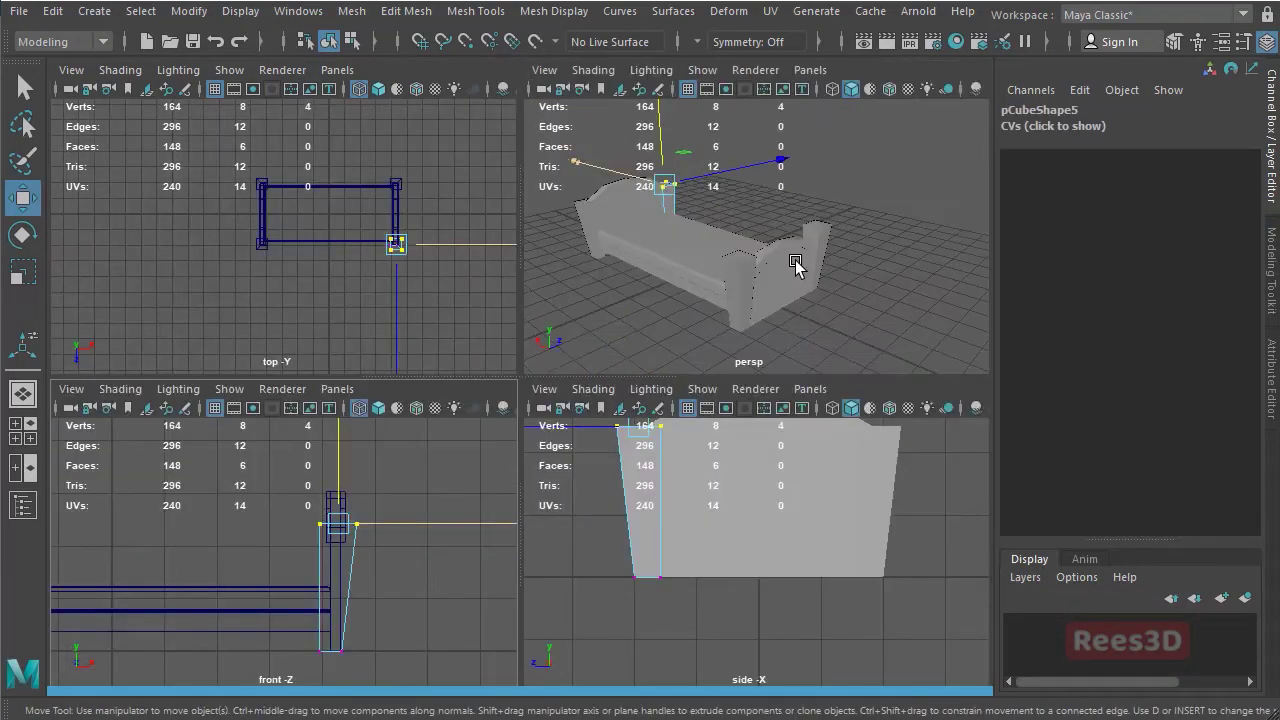
pyautogui.moveTo(571, 210); pyautogui.dragTo(499, 203, button='right')
pyautogui.moveTo(580, 200); pyautogui.dragTo(466, 200, button='right')
pyautogui.keyDown('alt'); pyautogui.moveTo(558, 213); pyautogui.dragTo(752, 280); pyautogui.keyUp('alt')
pyautogui.moveTo(752, 280); pyautogui.dragTo(675, 272, button='right')
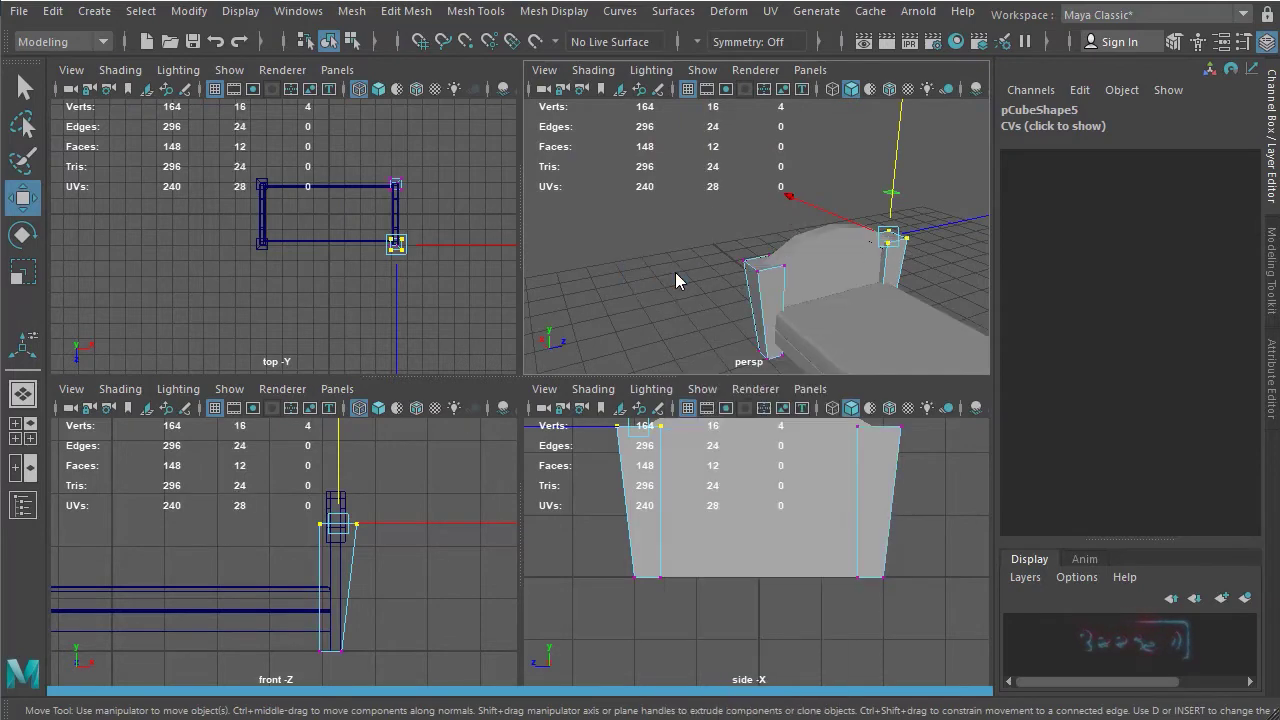
pyautogui.keyDown('alt'); pyautogui.moveTo(821, 303); pyautogui.dragTo(752, 270); pyautogui.keyUp('alt')
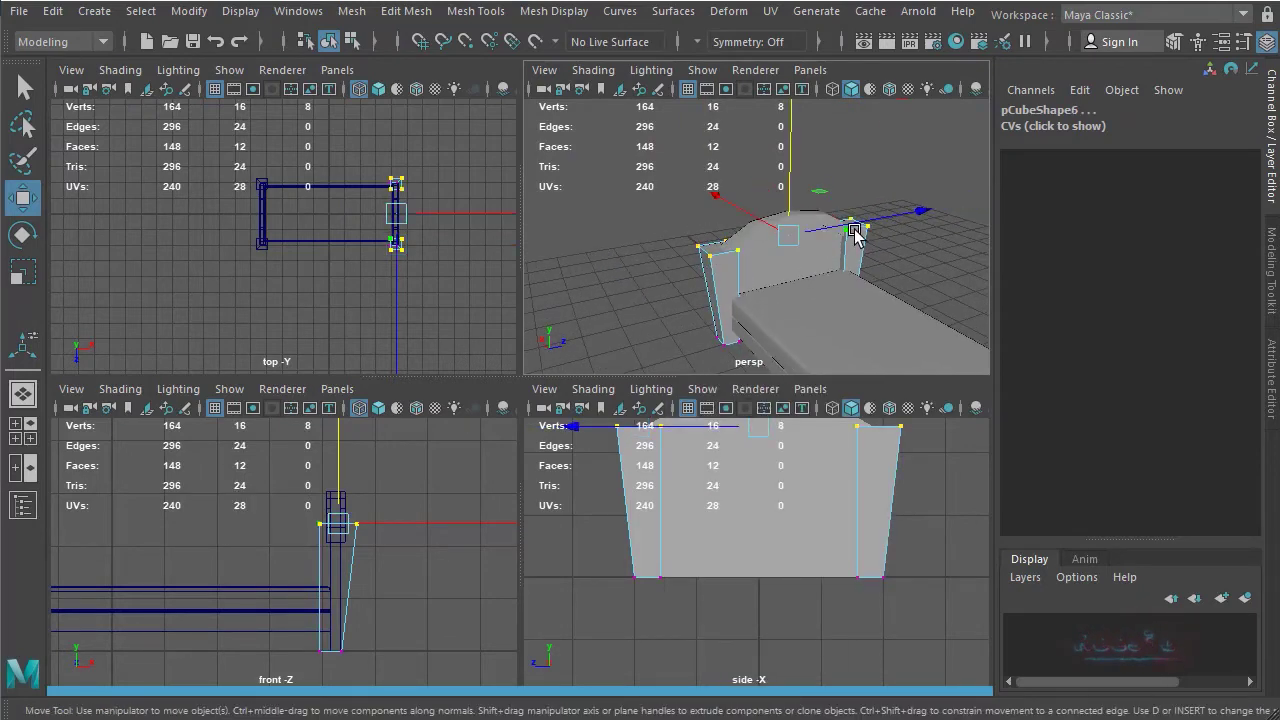
# - Raise the headboard posts' top vertices just above the headboard's arch to Y 3.135, deselect them and check the whole bed
pyautogui.press('space')
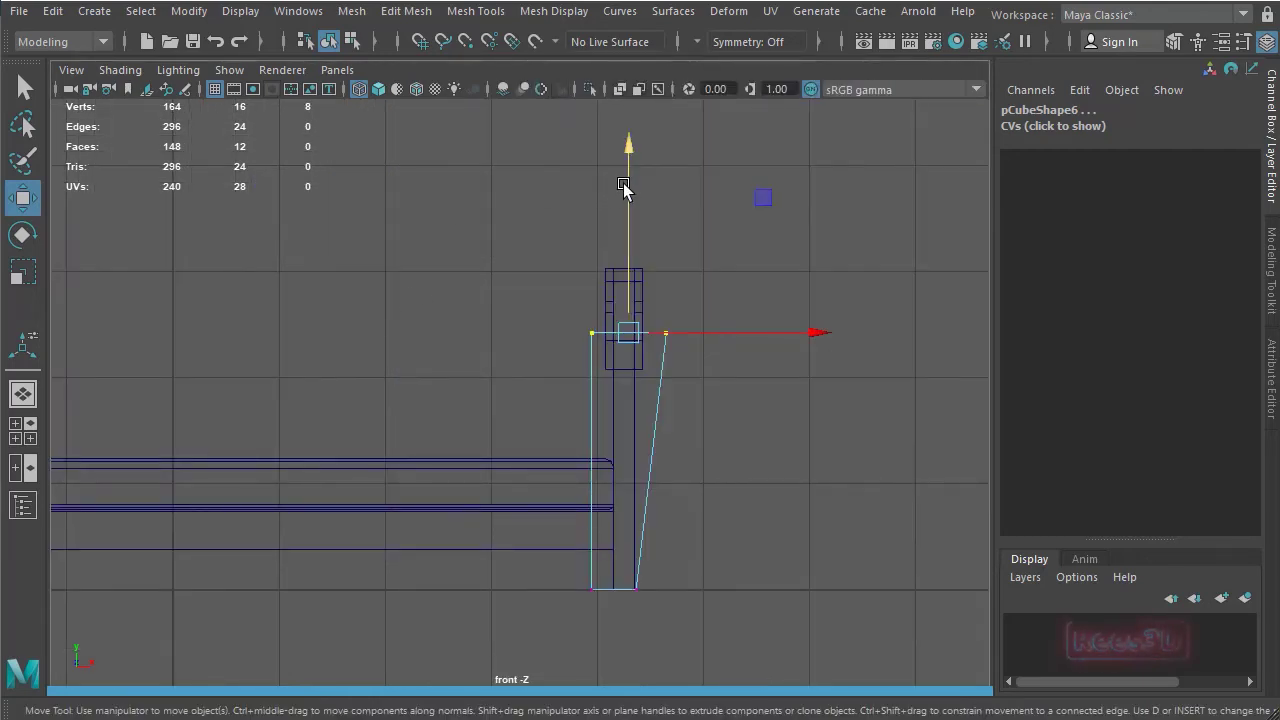
pyautogui.keyDown('alt'); pyautogui.moveTo(672, 278); pyautogui.dragTo(473, 346, button='right'); pyautogui.keyUp('alt')
pyautogui.keyDown('alt'); pyautogui.moveTo(473, 346); pyautogui.dragTo(503, 346, button='middle'); pyautogui.keyUp('alt')
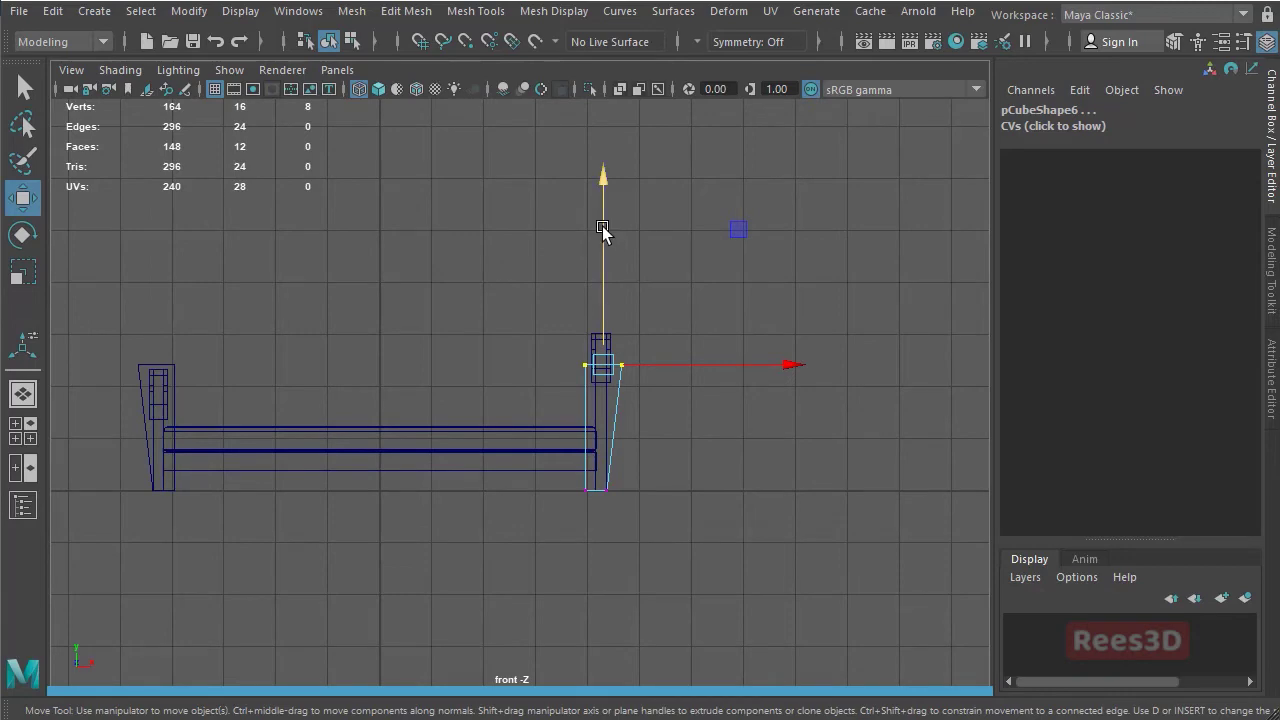
pyautogui.moveTo(602, 229); pyautogui.dragTo(594, 189)
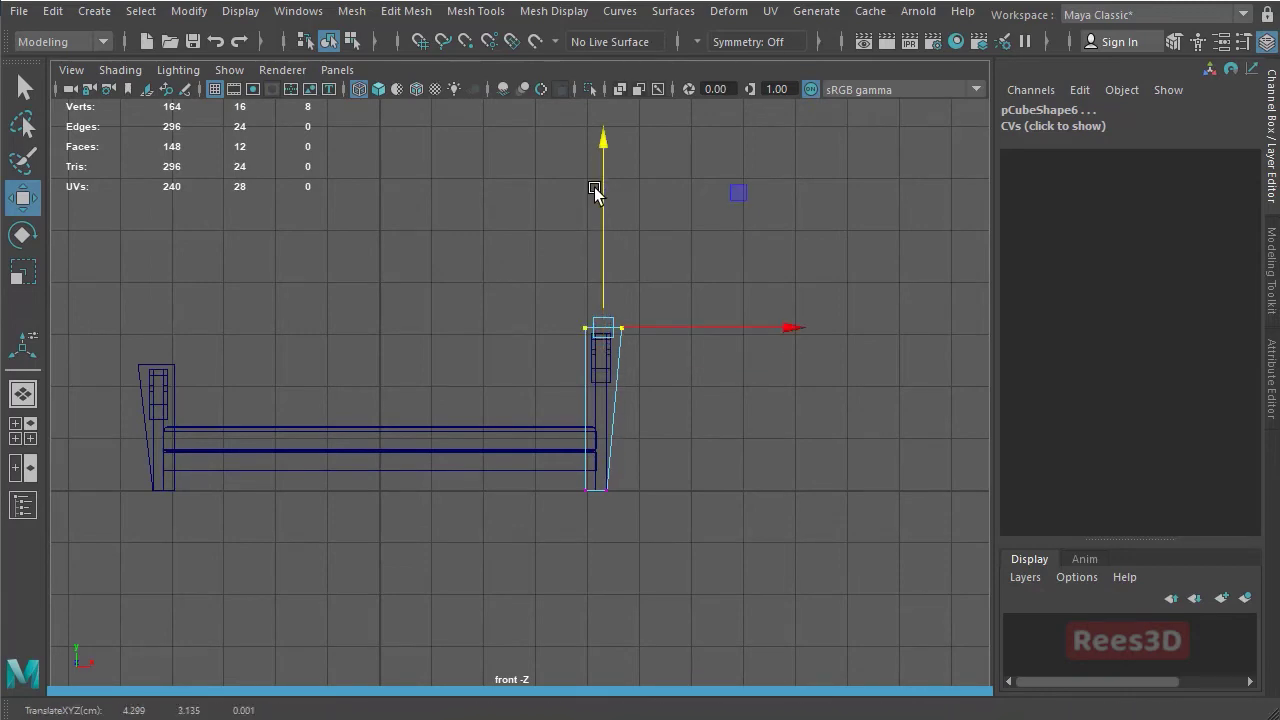
pyautogui.press('space')
pyautogui.press('space')
pyautogui.keyDown('alt'); pyautogui.moveTo(515, 423); pyautogui.dragTo(271, 383); pyautogui.keyUp('alt')
pyautogui.click(446, 418)
pyautogui.keyDown('alt'); pyautogui.moveTo(632, 386); pyautogui.dragTo(503, 380, button='right'); pyautogui.keyUp('alt')
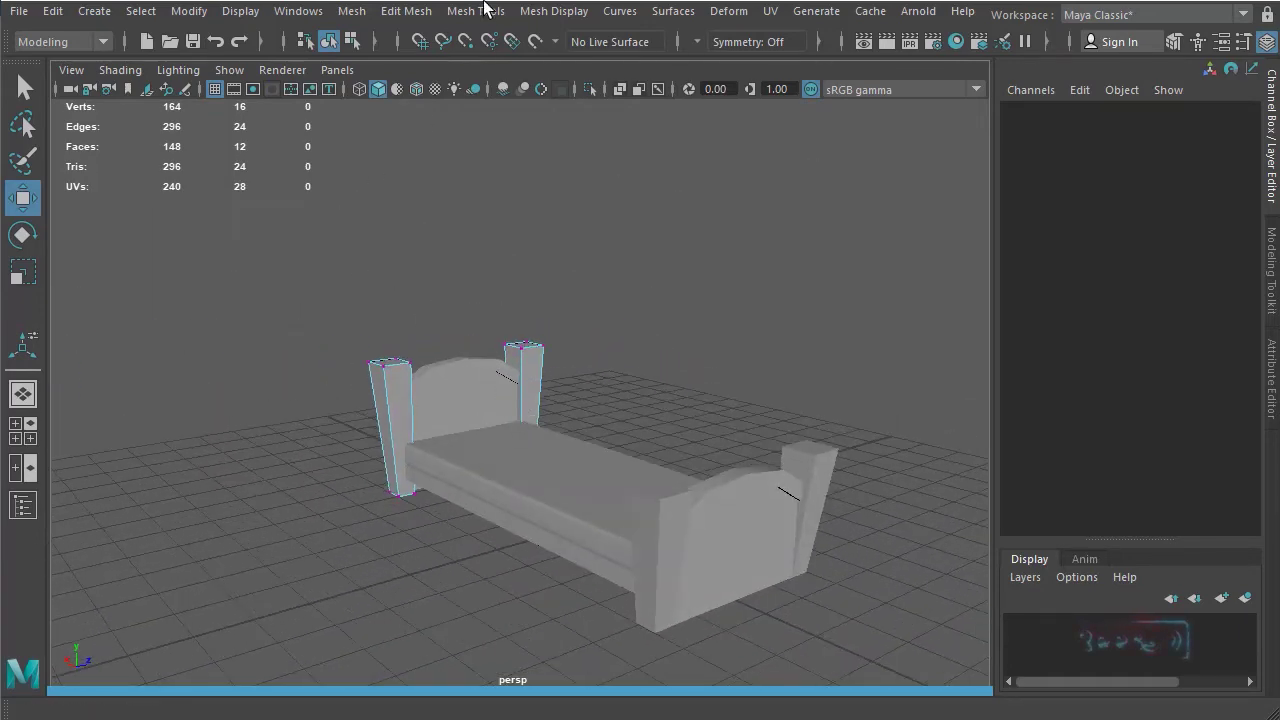
# - Turn on wireframe on shaded, return the headboard posts to object mode, deselect them and check the whole bed
pyautogui.click(414, 91)
pyautogui.keyDown('alt'); pyautogui.moveTo(748, 381); pyautogui.dragTo(474, 466); pyautogui.keyUp('alt')
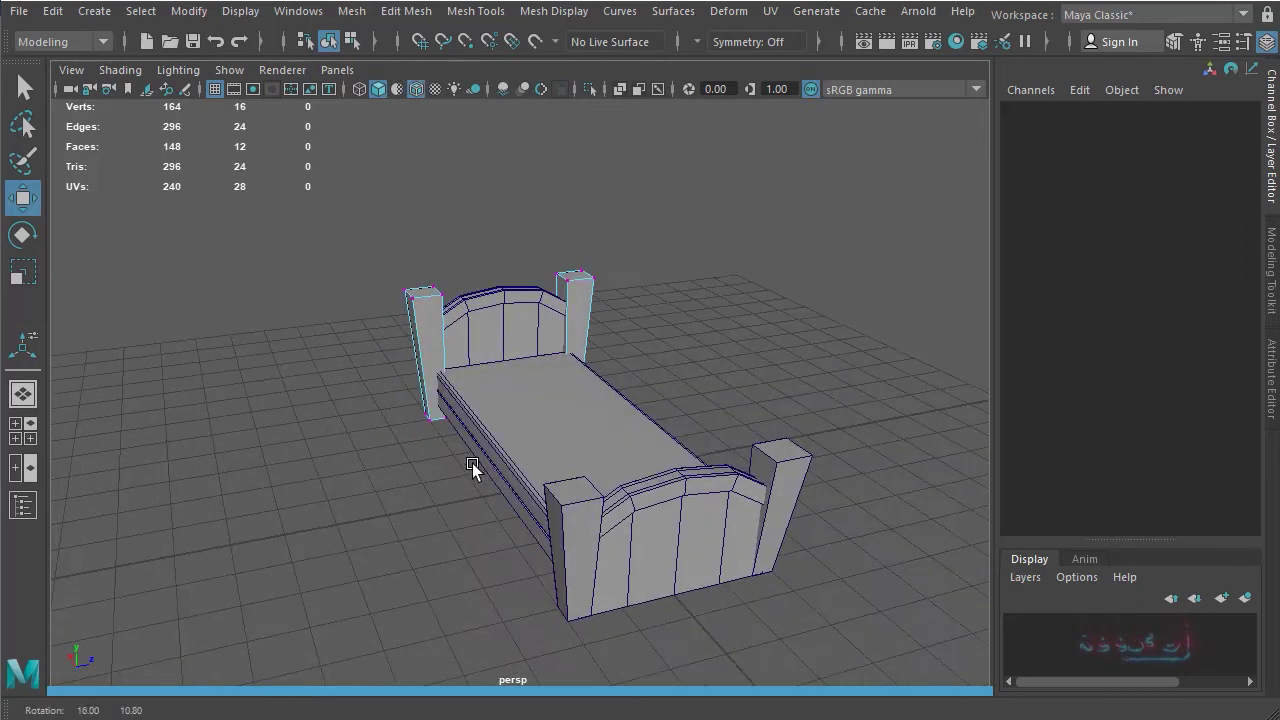
pyautogui.rightClick(425, 307)
pyautogui.click(309, 452)
pyautogui.keyDown('alt'); pyautogui.moveTo(309, 452); pyautogui.dragTo(551, 464); pyautogui.keyUp('alt')
pyautogui.keyDown('alt'); pyautogui.moveTo(551, 464); pyautogui.dragTo(780, 457, button='right'); pyautogui.keyUp('alt')
pyautogui.keyDown('alt'); pyautogui.moveTo(780, 457); pyautogui.dragTo(783, 456); pyautogui.keyUp('alt')
pyautogui.keyDown('alt'); pyautogui.moveTo(779, 453); pyautogui.dragTo(566, 449, button='right'); pyautogui.keyUp('alt')
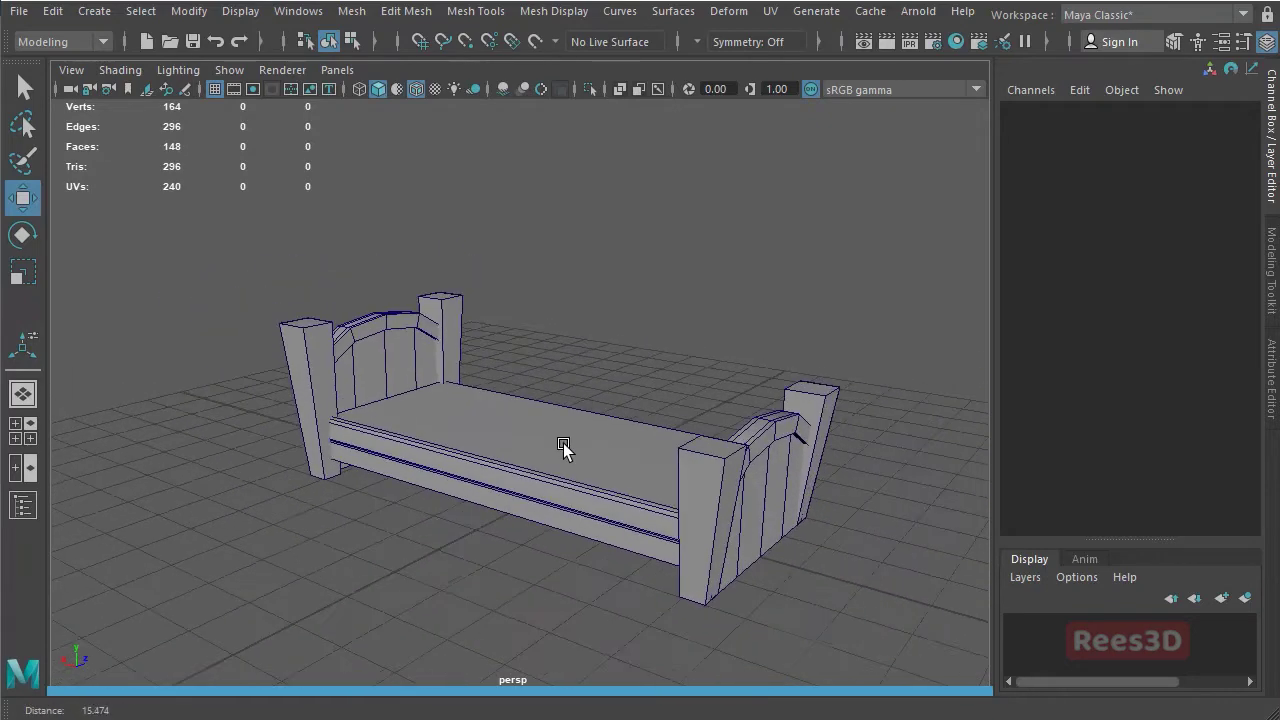
pyautogui.keyDown('alt'); pyautogui.moveTo(606, 428); pyautogui.dragTo(563, 456, button='middle'); pyautogui.keyUp('alt')
pyautogui.keyDown('alt'); pyautogui.moveTo(563, 456); pyautogui.dragTo(488, 497); pyautogui.keyUp('alt')
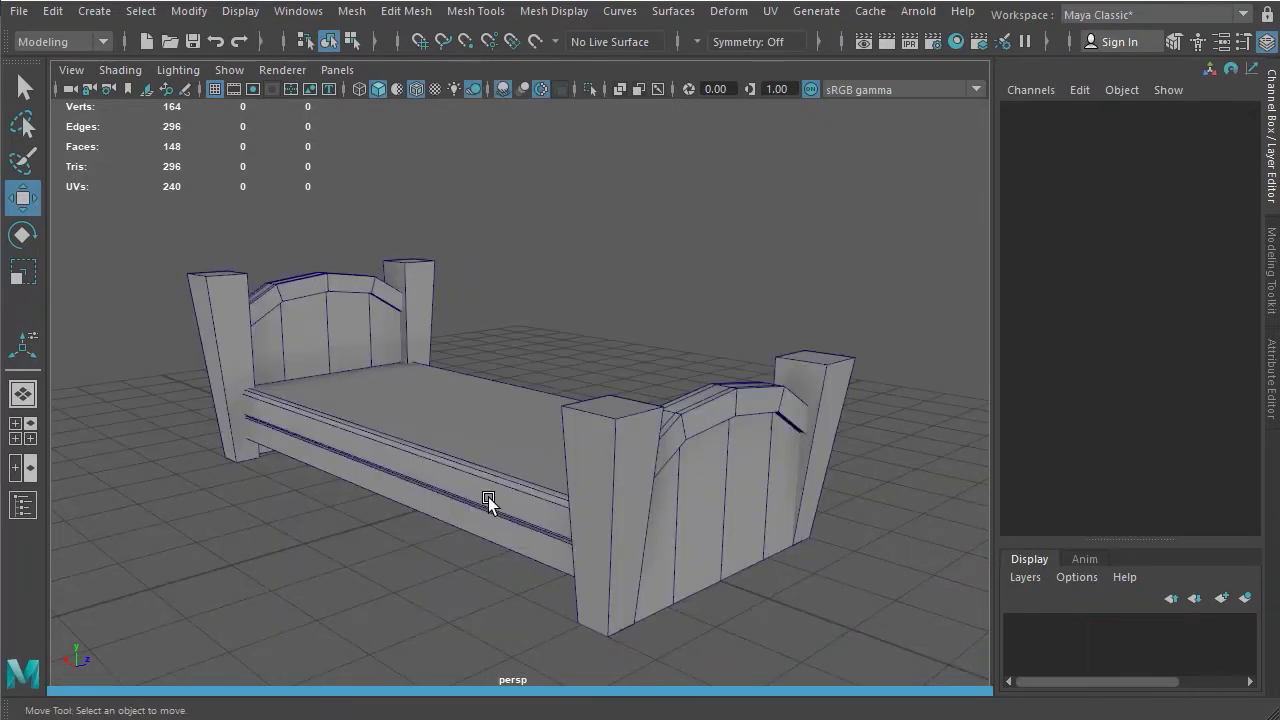
# - Insert a horizontal edge loop across the footboard a little above its bottom edge and switch to face mode
pyautogui.click(707, 530)
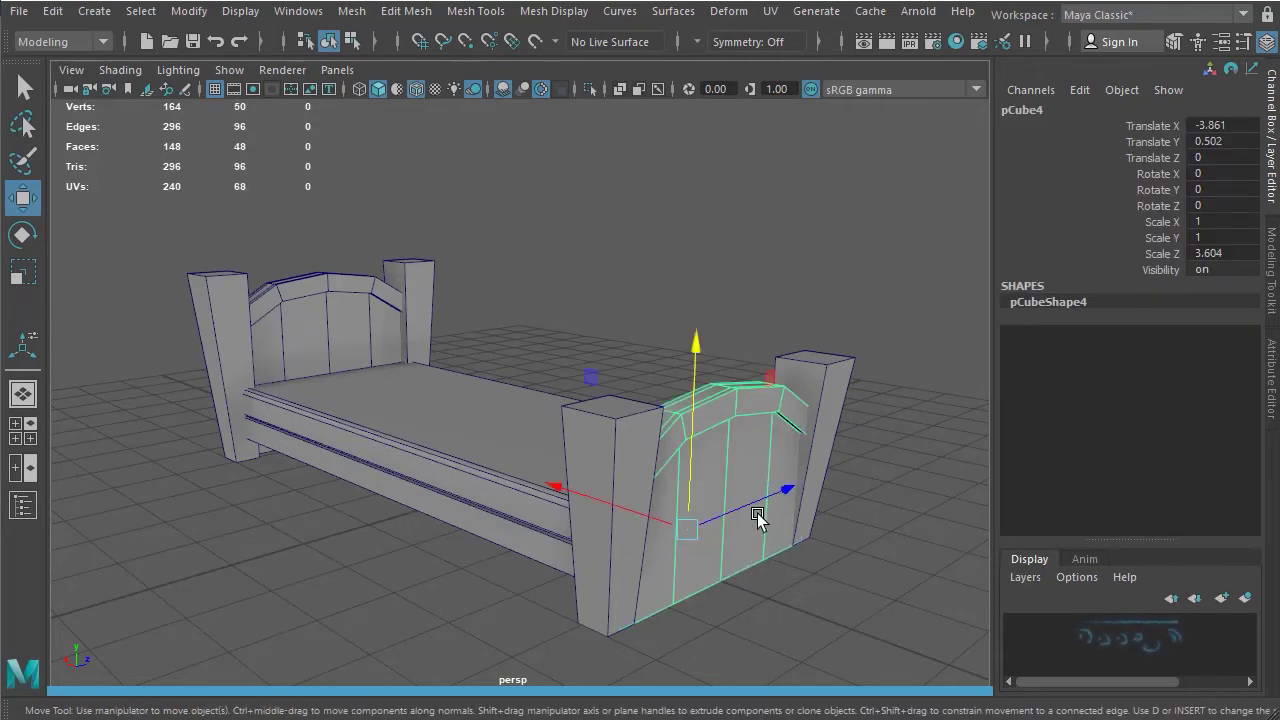
pyautogui.keyDown('alt'); pyautogui.moveTo(757, 517); pyautogui.dragTo(691, 546); pyautogui.keyUp('alt')
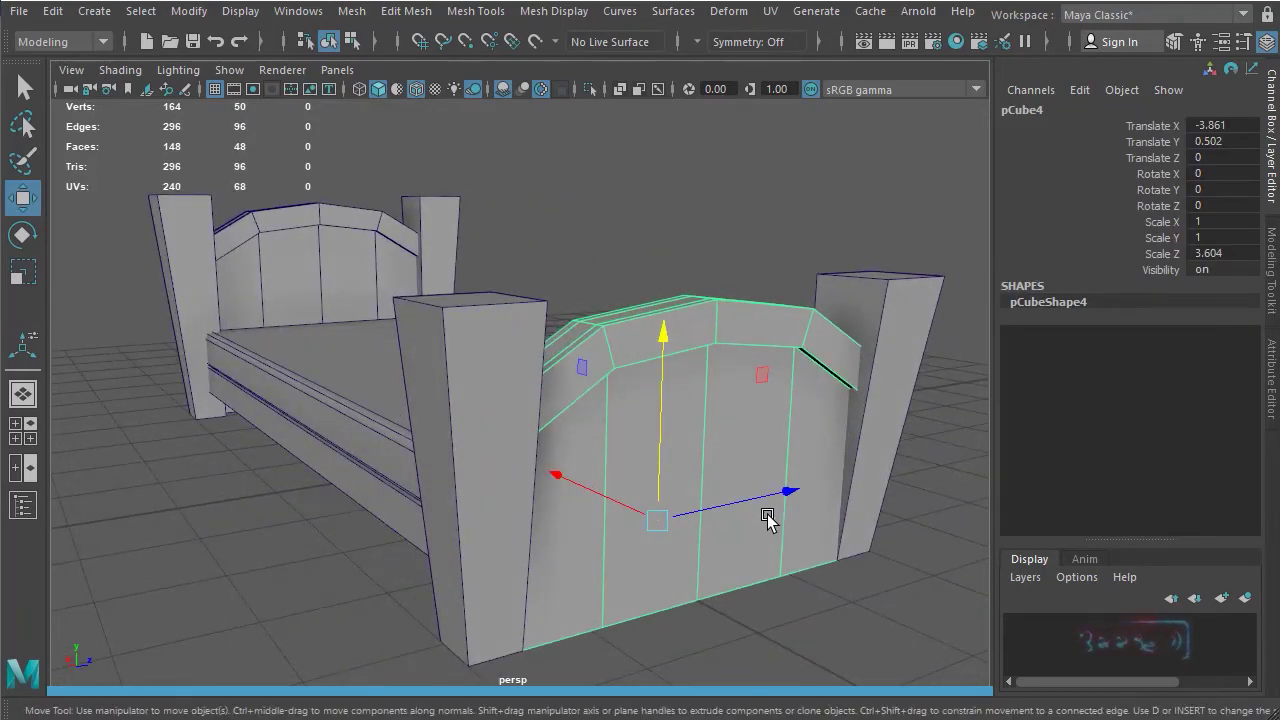
pyautogui.moveTo(766, 478); pyautogui.dragTo(602, 534, button='right')
pyautogui.moveTo(607, 572); pyautogui.dragTo(600, 572)
pyautogui.press('w')
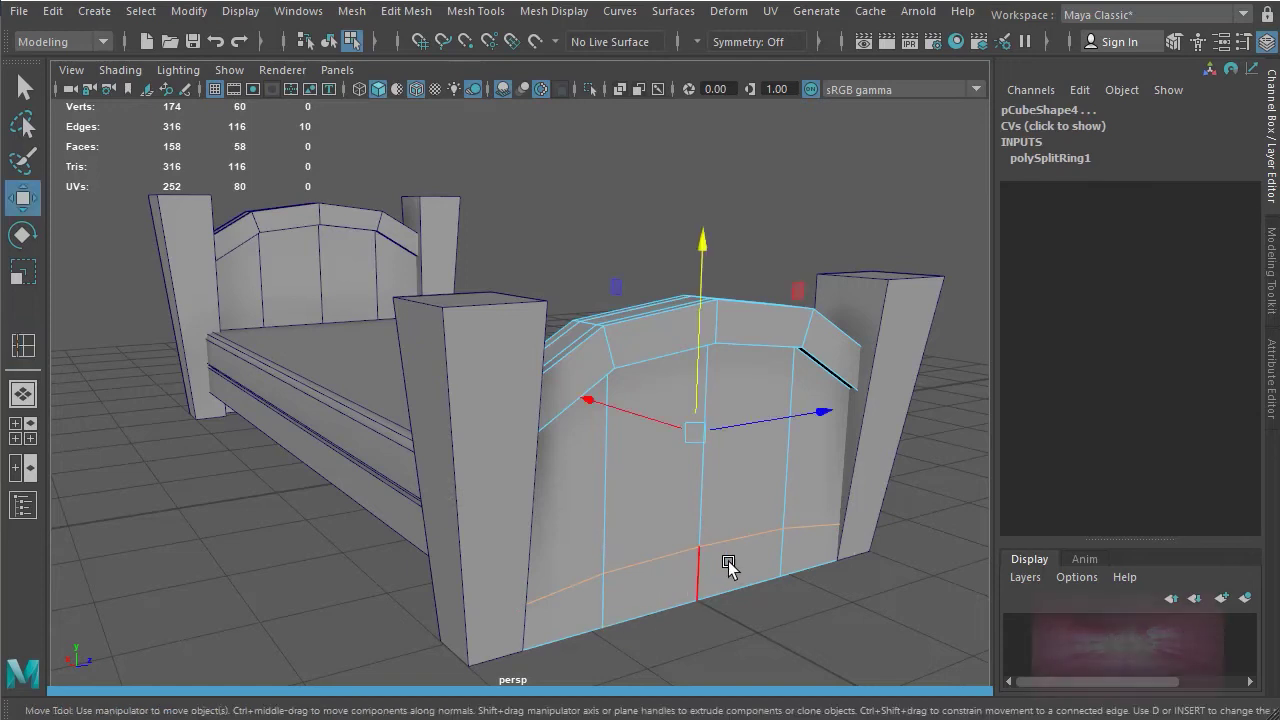
pyautogui.moveTo(729, 478); pyautogui.dragTo(722, 548, button='right')
pyautogui.click(580, 611)
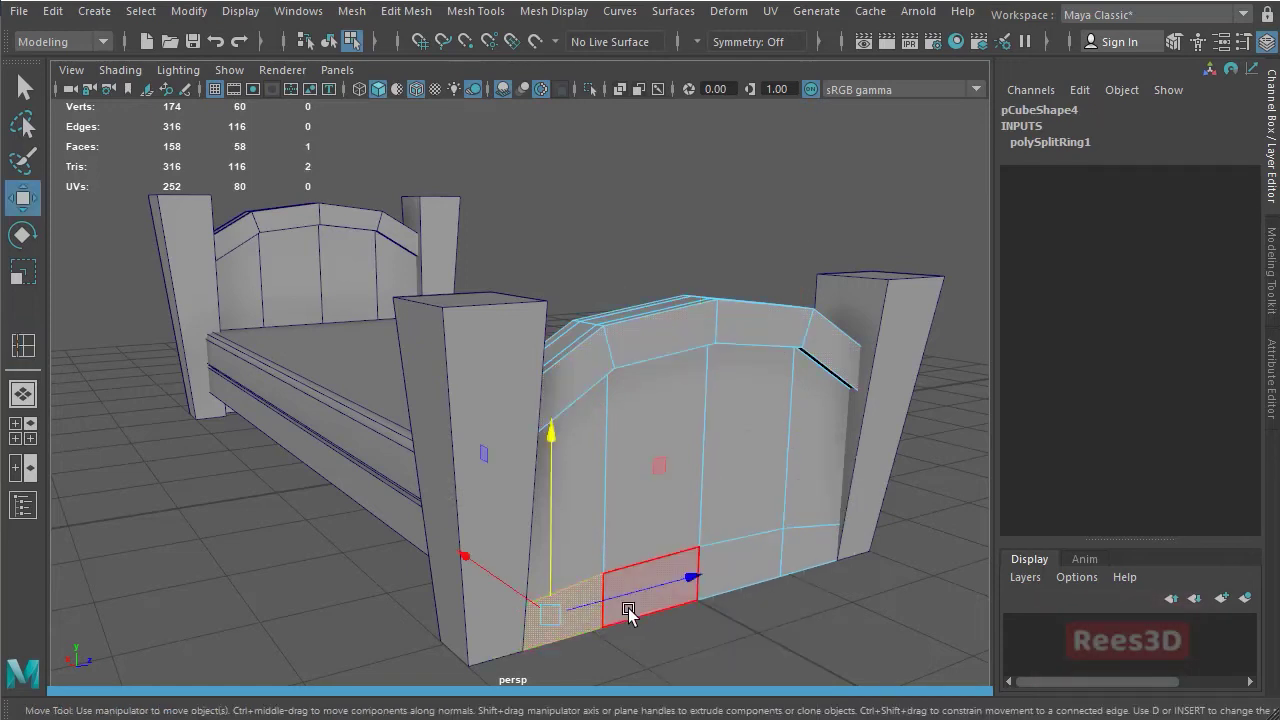
pyautogui.keyDown('shift'); pyautogui.click(666, 596); pyautogui.keyUp('shift')
pyautogui.keyDown('shift'); pyautogui.click(775, 578); pyautogui.keyUp('shift')
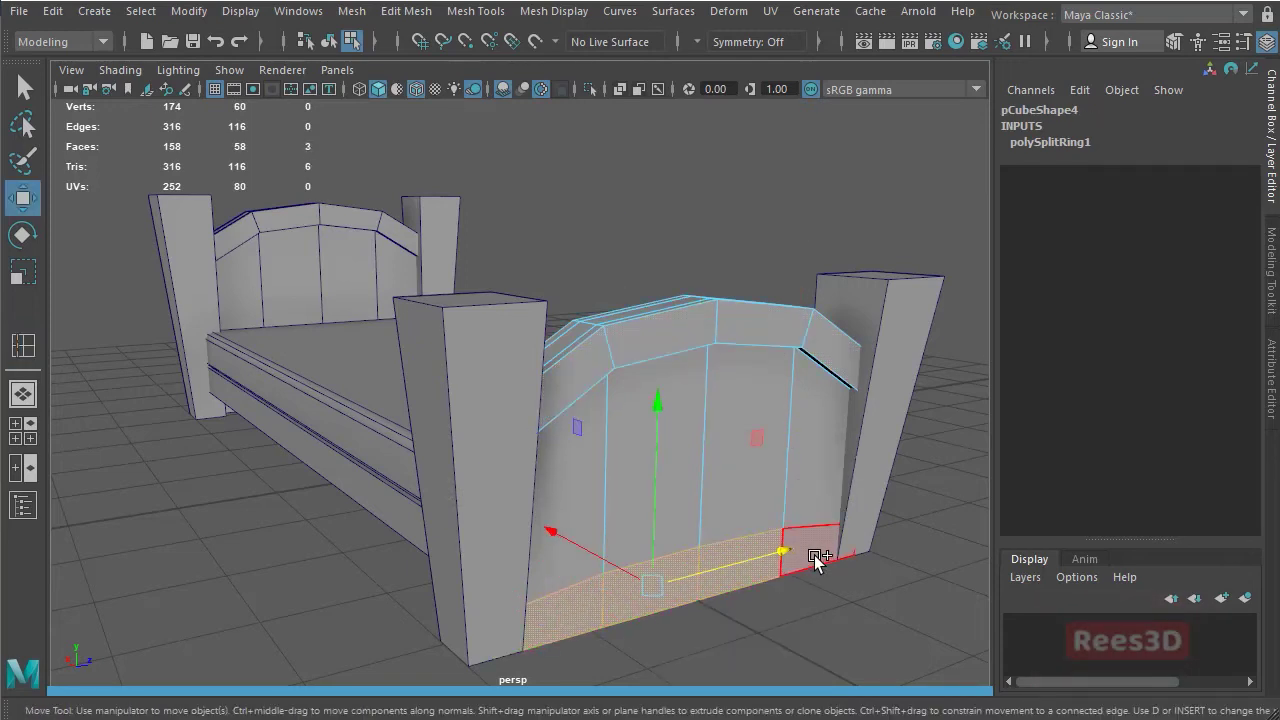
pyautogui.keyDown('shift'); pyautogui.click(820, 557); pyautogui.keyUp('shift')
pyautogui.click(850, 627)
# - Extrude the four outer faces along the footboard's bottom outward with Local Translate Z 0.128, return to object mode and deselect
pyautogui.click(806, 557)
pyautogui.keyDown('shift'); pyautogui.click(749, 571); pyautogui.keyUp('shift')
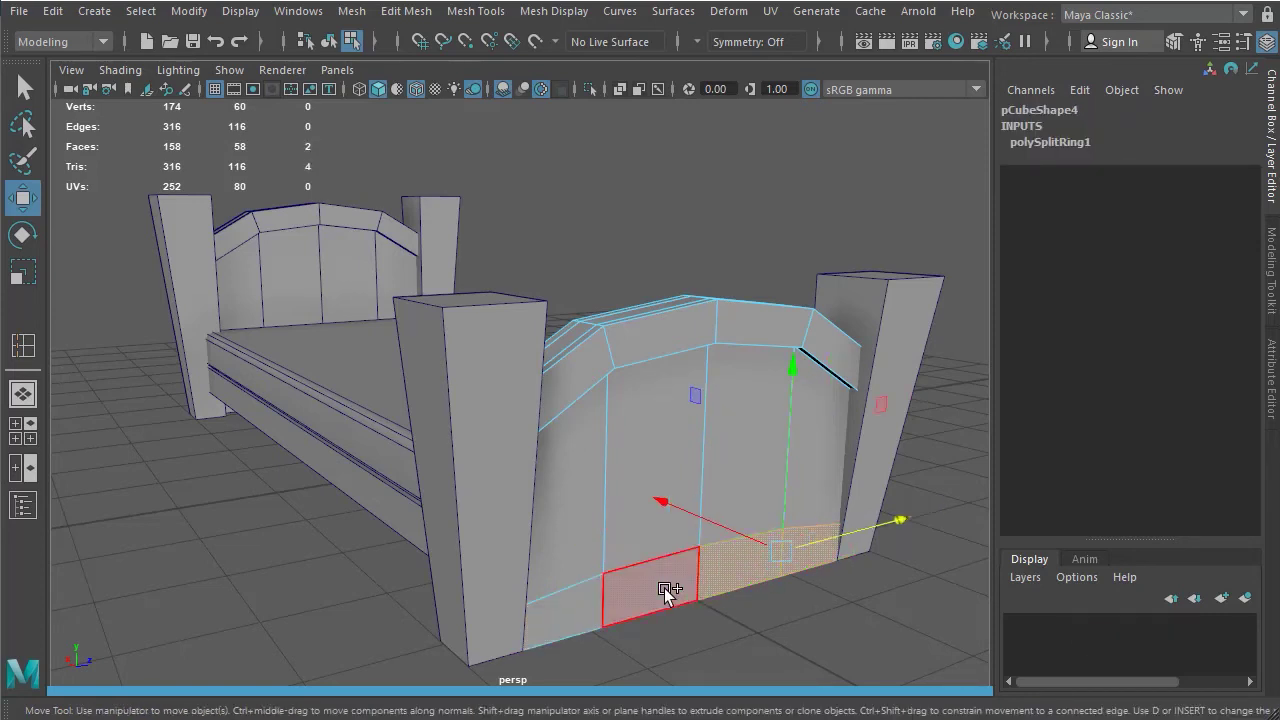
pyautogui.keyDown('shift'); pyautogui.click(666, 591); pyautogui.keyUp('shift')
pyautogui.keyDown('shift'); pyautogui.click(578, 618); pyautogui.keyUp('shift')
pyautogui.keyDown('shift'); pyautogui.moveTo(700, 586); pyautogui.dragTo(686, 680, button='right'); pyautogui.keyUp('shift')
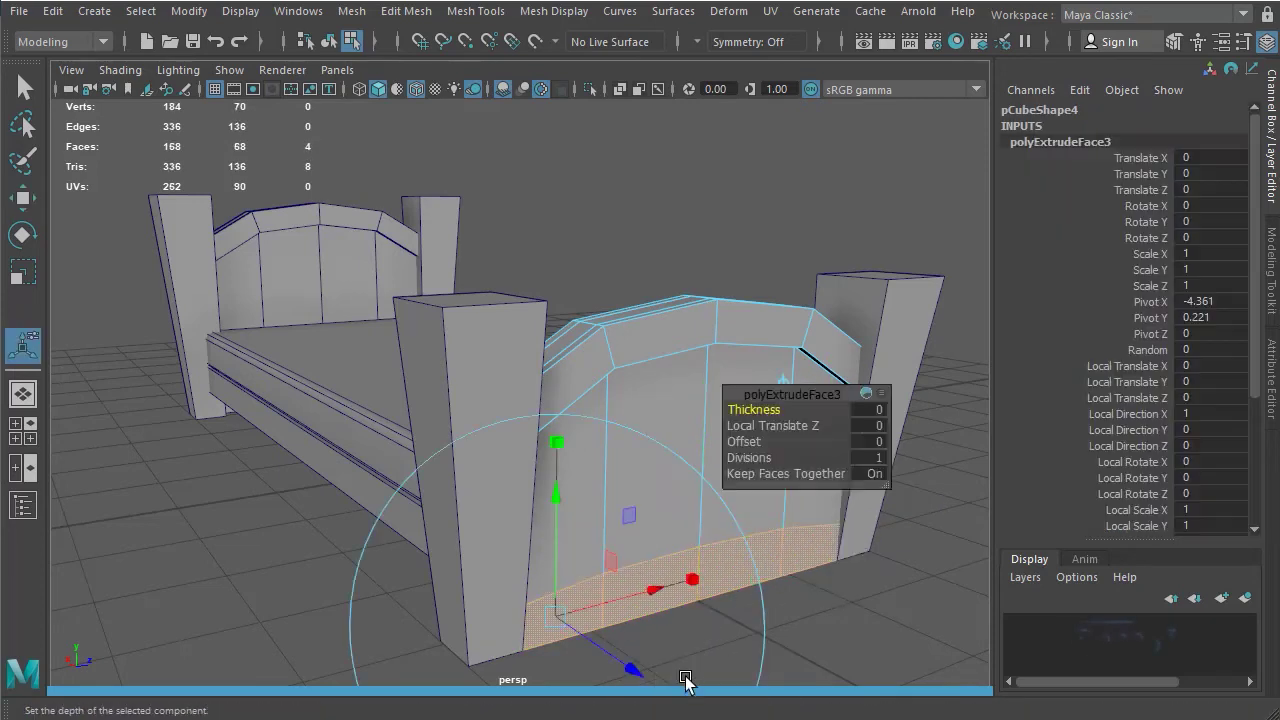
pyautogui.moveTo(620, 652); pyautogui.dragTo(622, 674)
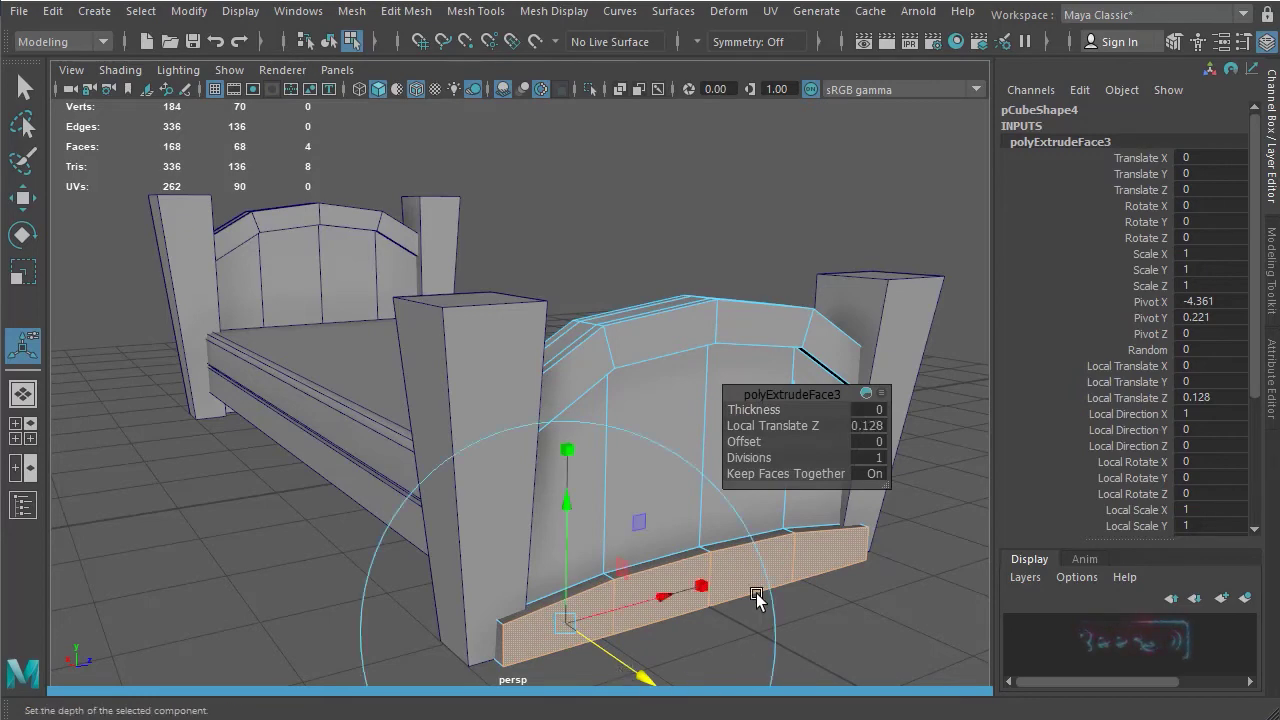
pyautogui.keyDown('alt'); pyautogui.moveTo(727, 510); pyautogui.dragTo(631, 423, button='middle'); pyautogui.keyUp('alt')
pyautogui.keyDown('alt'); pyautogui.moveTo(566, 490); pyautogui.dragTo(617, 506); pyautogui.keyUp('alt')
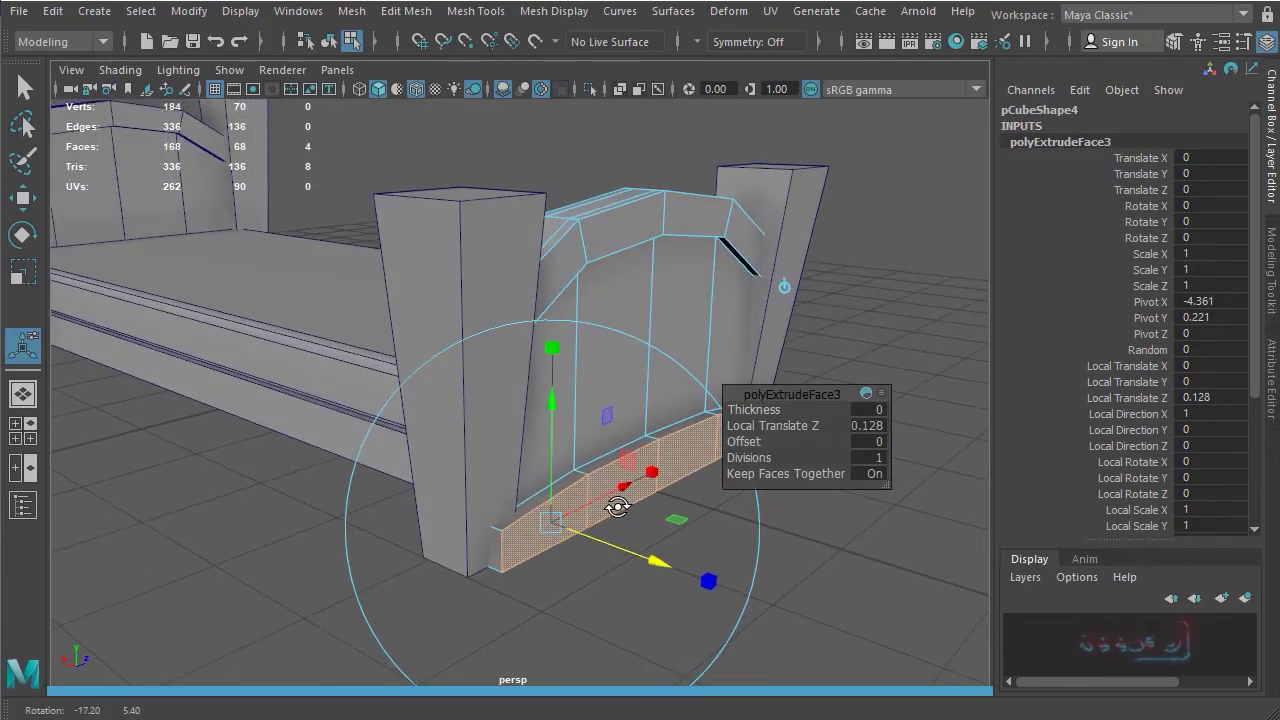
pyautogui.moveTo(603, 481); pyautogui.dragTo(572, 605, button='right')
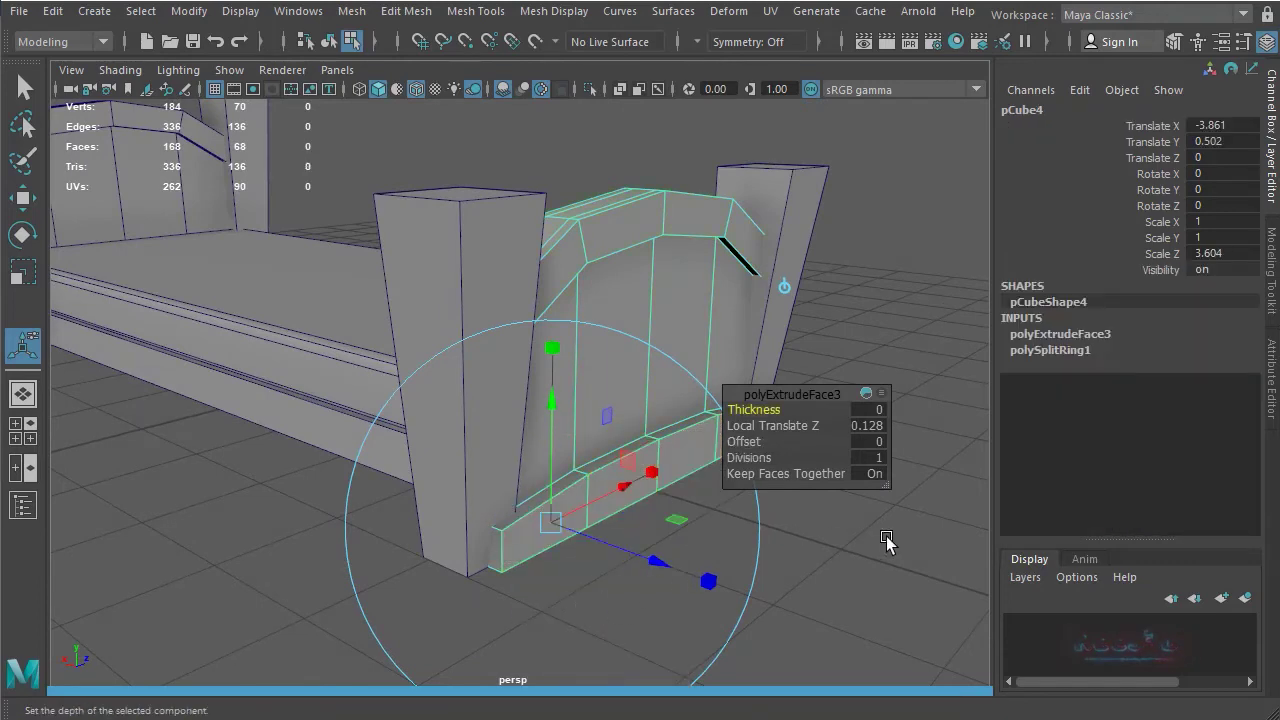
pyautogui.click(764, 633)
# - Put both footboard posts into vertex mode and select all eight of their bottom vertices from below
pyautogui.keyDown('alt'); pyautogui.moveTo(588, 447); pyautogui.dragTo(651, 451); pyautogui.keyUp('alt')
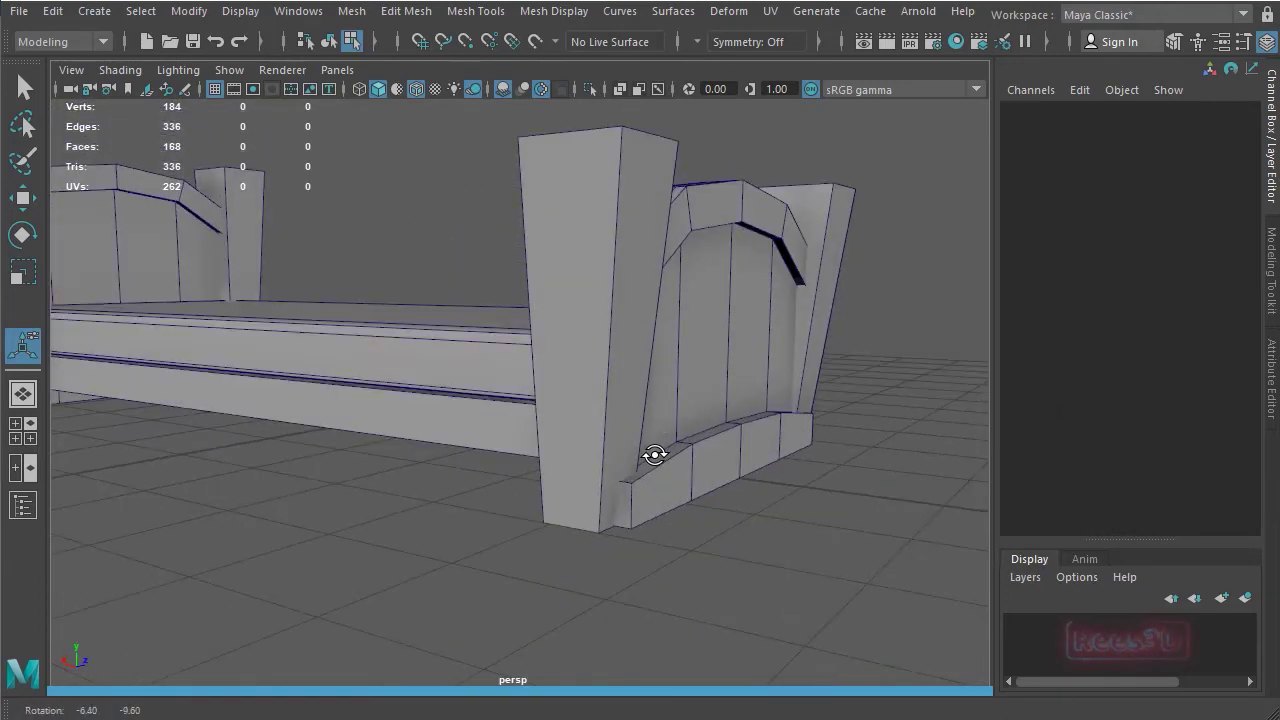
pyautogui.keyDown('alt'); pyautogui.moveTo(568, 517); pyautogui.dragTo(660, 530); pyautogui.keyUp('alt')
pyautogui.click(714, 423)
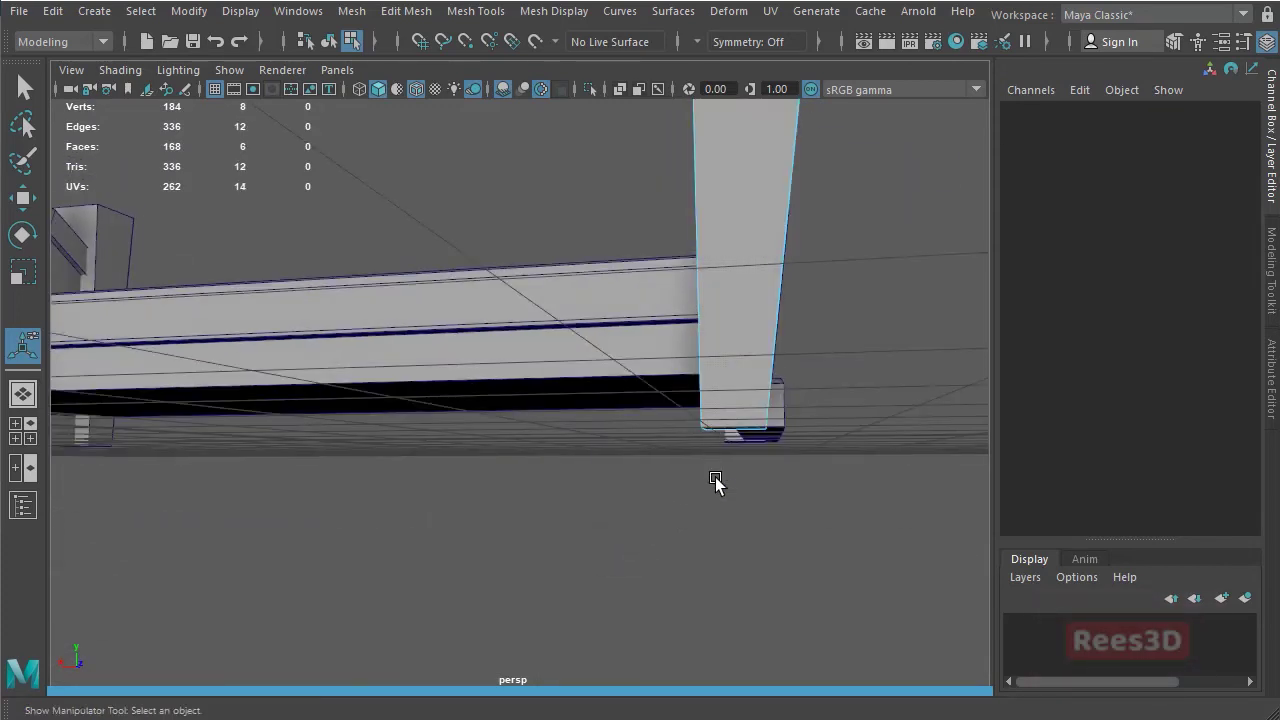
pyautogui.rightClick(708, 420)
pyautogui.moveTo(708, 420); pyautogui.dragTo(665, 434, button='right')
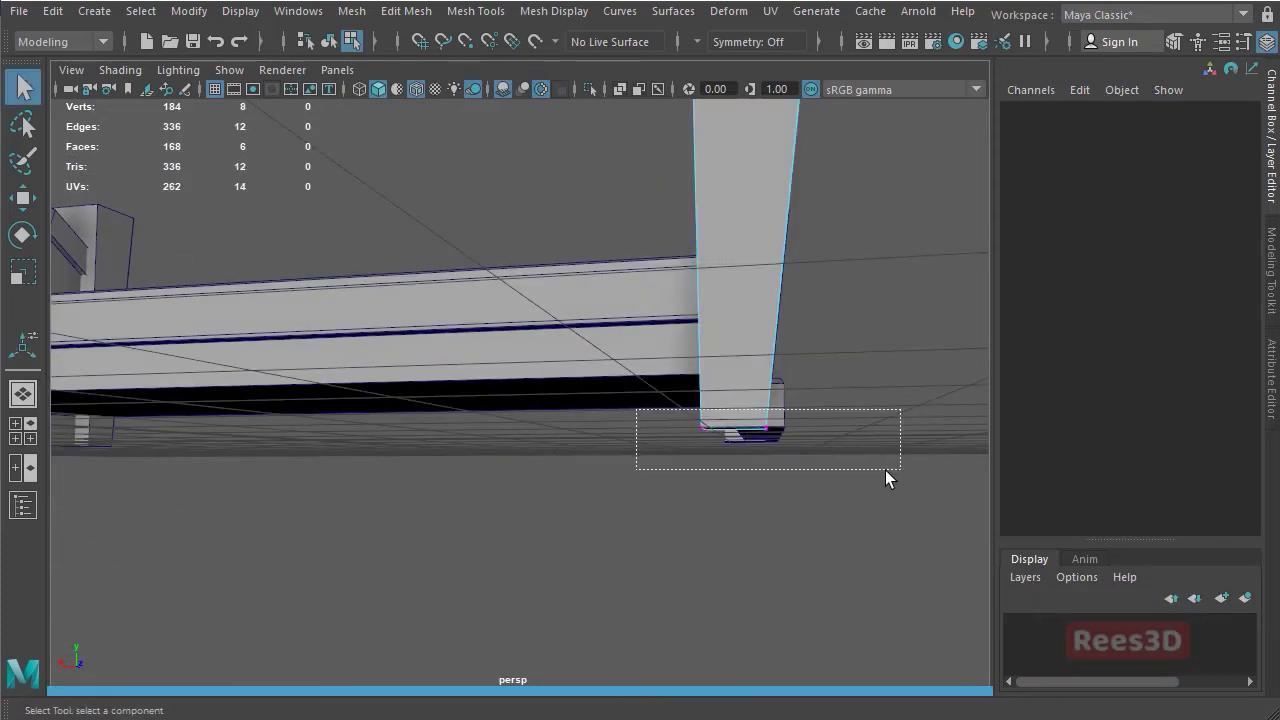
pyautogui.moveTo(885, 470); pyautogui.dragTo(885, 470)
pyautogui.rightClick(723, 441)
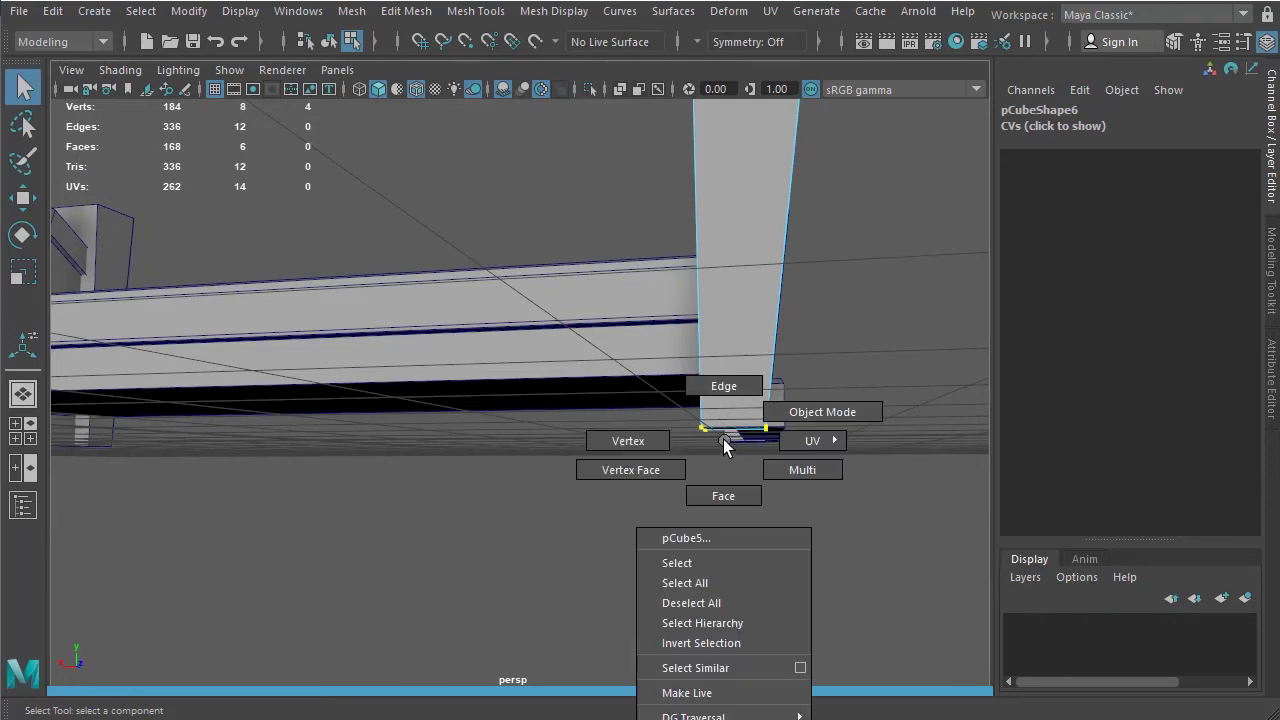
pyautogui.moveTo(723, 441); pyautogui.dragTo(640, 470, button='right')
pyautogui.keyDown('alt'); pyautogui.moveTo(709, 506); pyautogui.dragTo(729, 486); pyautogui.keyUp('alt')
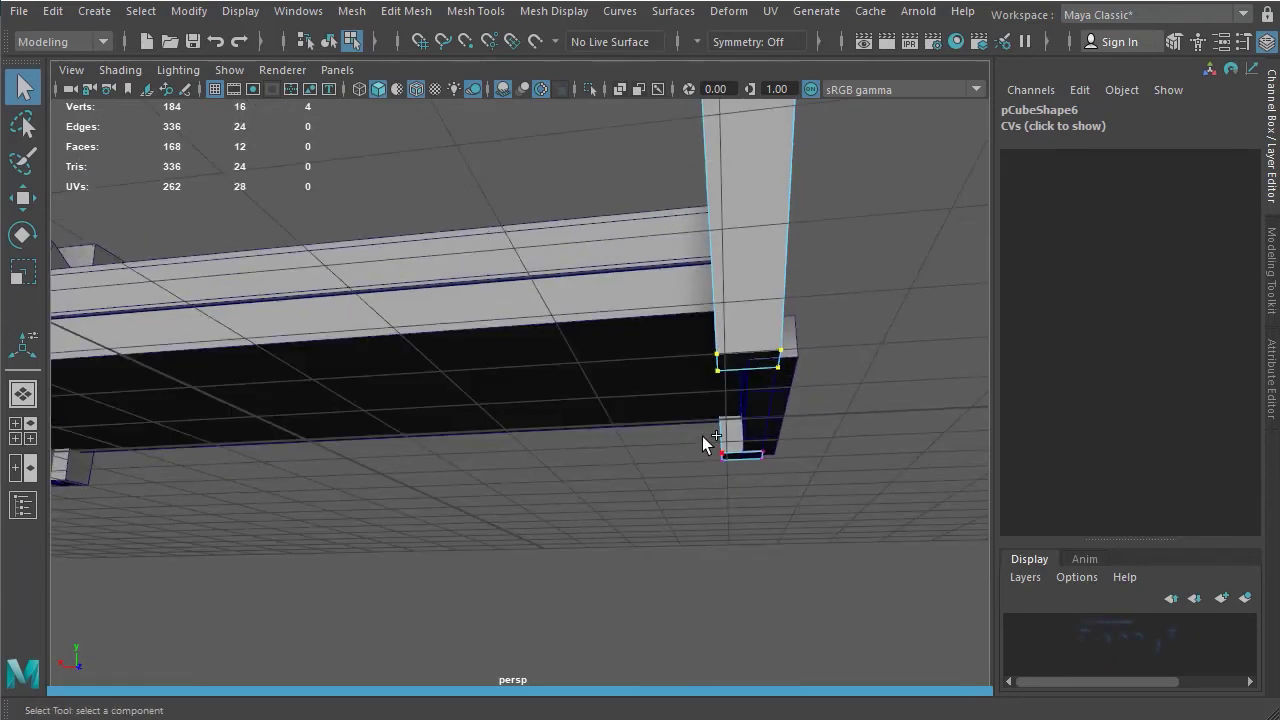
pyautogui.keyDown('shift'); pyautogui.moveTo(705, 443); pyautogui.dragTo(790, 512); pyautogui.keyUp('shift')
# - Move the posts' bottom vertices outward along X to enclose the ends of the extruded strip, return to object mode and deselect
pyautogui.keyDown('alt'); pyautogui.moveTo(793, 420); pyautogui.dragTo(773, 508); pyautogui.keyUp('alt')
pyautogui.press('w')
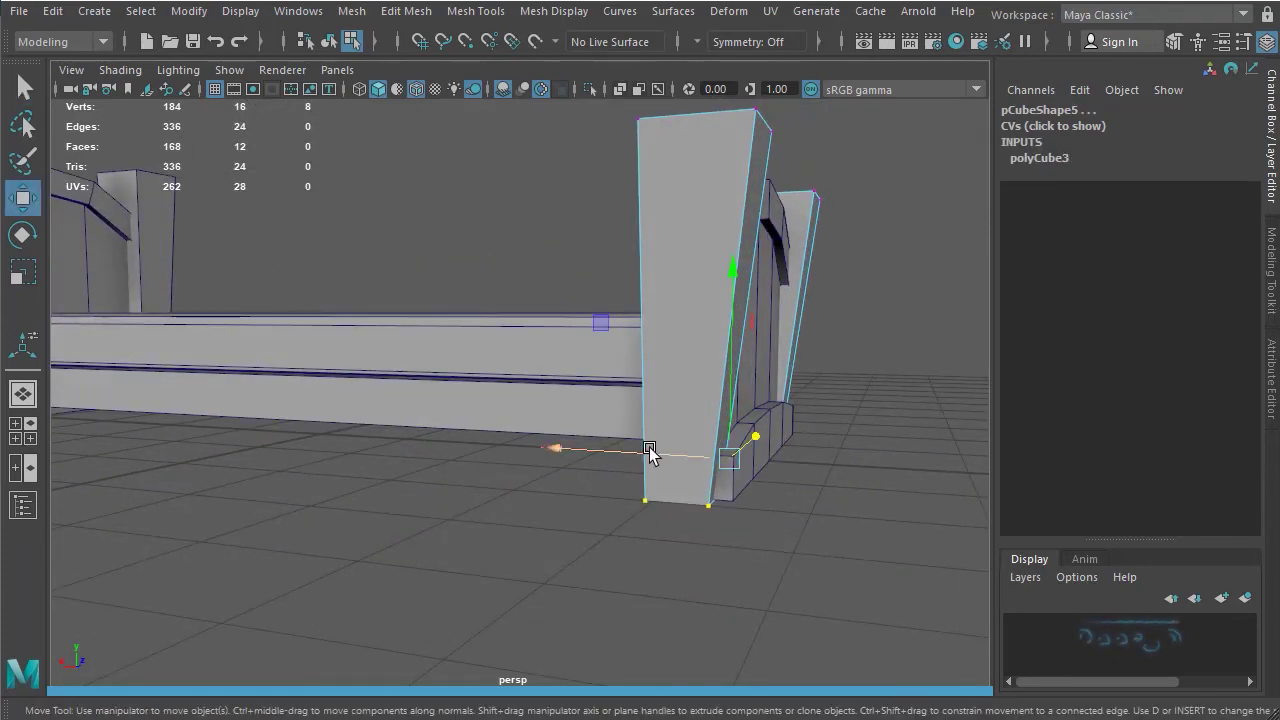
pyautogui.moveTo(609, 455); pyautogui.dragTo(688, 648)
pyautogui.click(641, 588)
pyautogui.keyDown('alt'); pyautogui.moveTo(457, 607); pyautogui.dragTo(634, 377); pyautogui.keyUp('alt')
pyautogui.moveTo(634, 377); pyautogui.dragTo(646, 506, button='right')
pyautogui.scroll(-3, 659, 455)
pyautogui.keyDown('alt'); pyautogui.moveTo(659, 452); pyautogui.dragTo(677, 371, button='middle'); pyautogui.keyUp('alt')
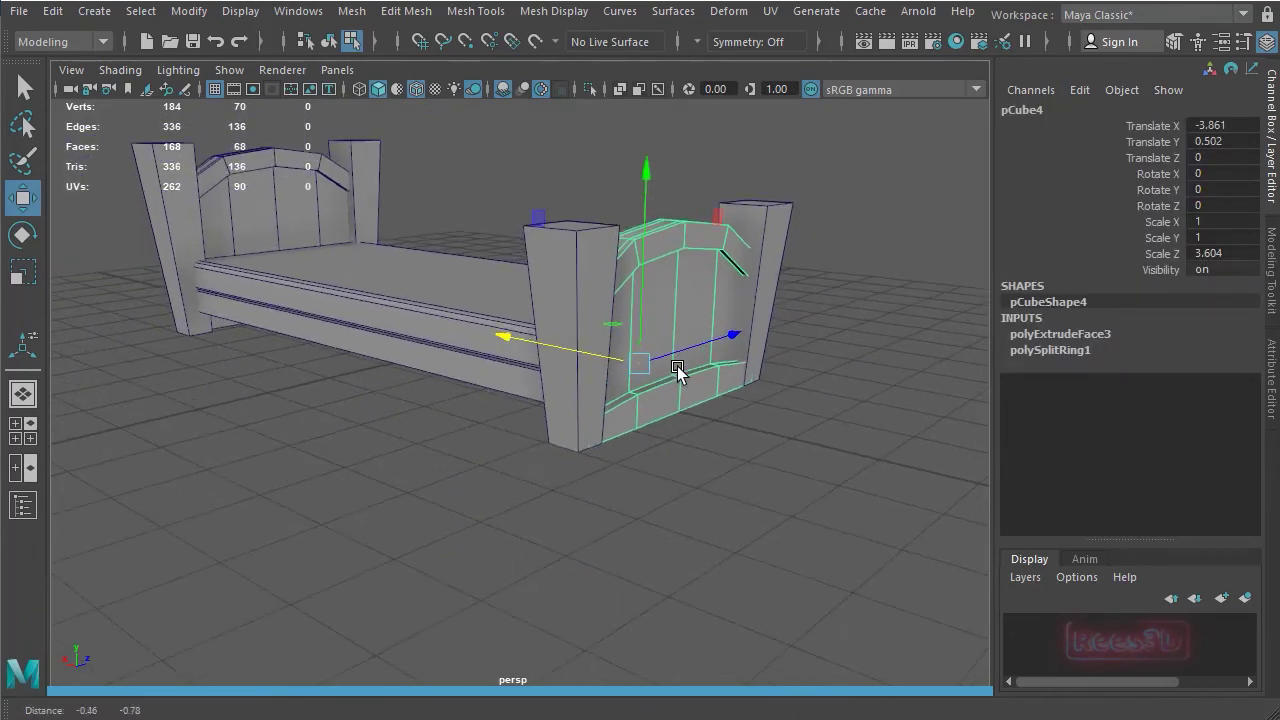
pyautogui.keyDown('alt'); pyautogui.moveTo(677, 371); pyautogui.dragTo(575, 406); pyautogui.keyUp('alt')
pyautogui.click(693, 459)
pyautogui.keyDown('alt'); pyautogui.moveTo(728, 334); pyautogui.dragTo(758, 404, button='middle'); pyautogui.keyUp('alt')
pyautogui.keyDown('alt'); pyautogui.moveTo(758, 404); pyautogui.dragTo(751, 441); pyautogui.keyUp('alt')
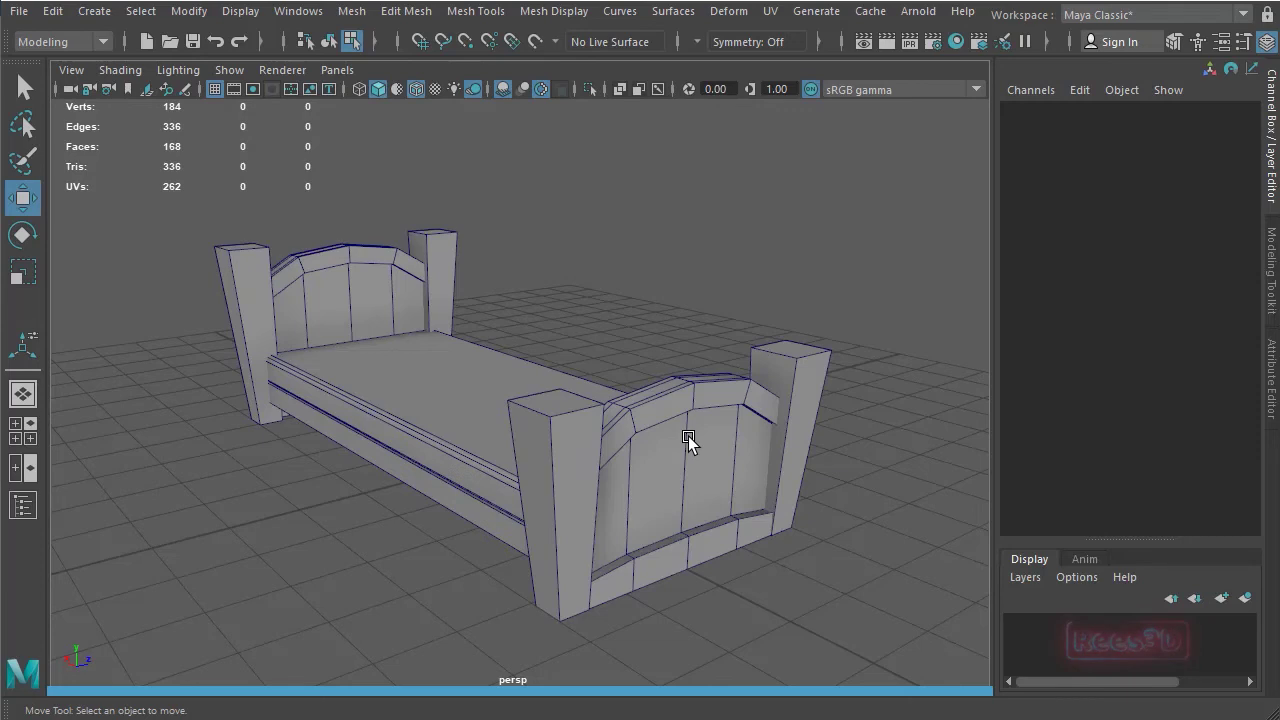
# - Extrude the near footboard post's top face with Local Translate Z -0.162 and scale it inward to form a chamfered cap
pyautogui.click(576, 416)
pyautogui.moveTo(576, 416); pyautogui.dragTo(557, 470, button='right')
pyautogui.click(557, 401)
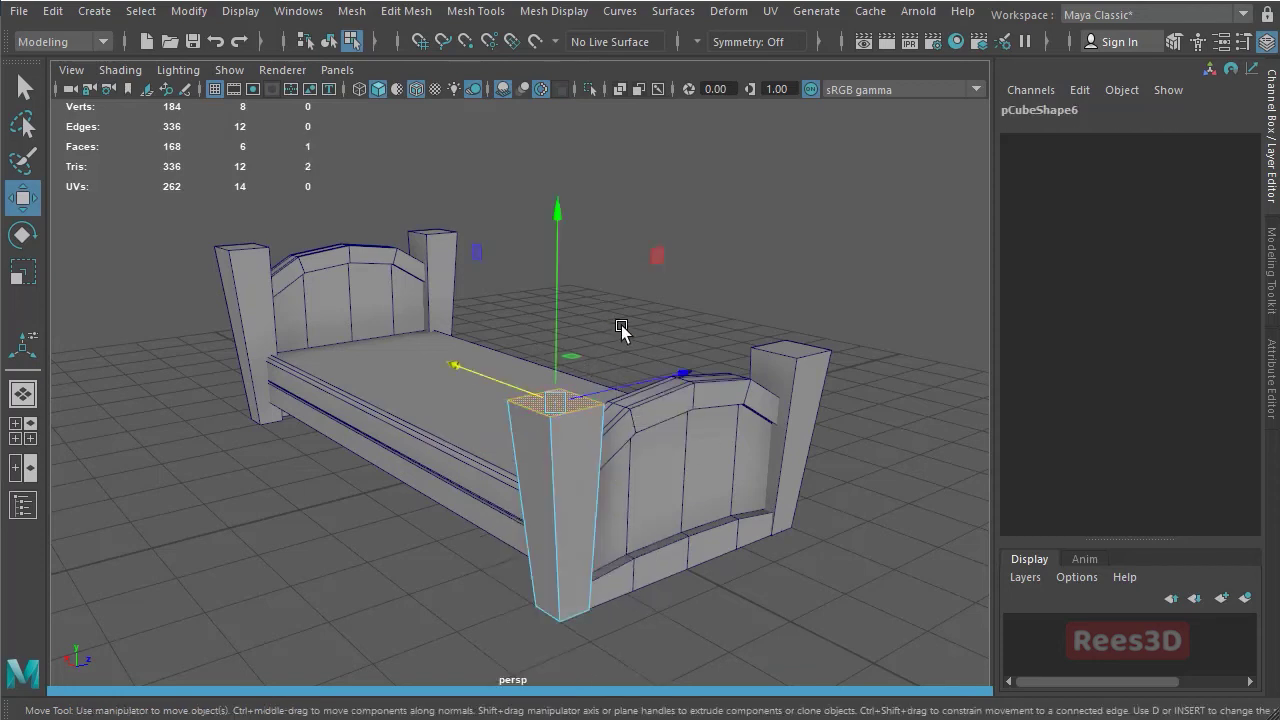
pyautogui.keyDown('shift'); pyautogui.moveTo(625, 346); pyautogui.dragTo(614, 374, button='right'); pyautogui.keyUp('shift')
pyautogui.moveTo(557, 330)
pyautogui.mouseDown()
pyautogui.moveTo(557, 295)
pyautogui.moveTo(563, 331)
pyautogui.mouseUp()
pyautogui.press('e')
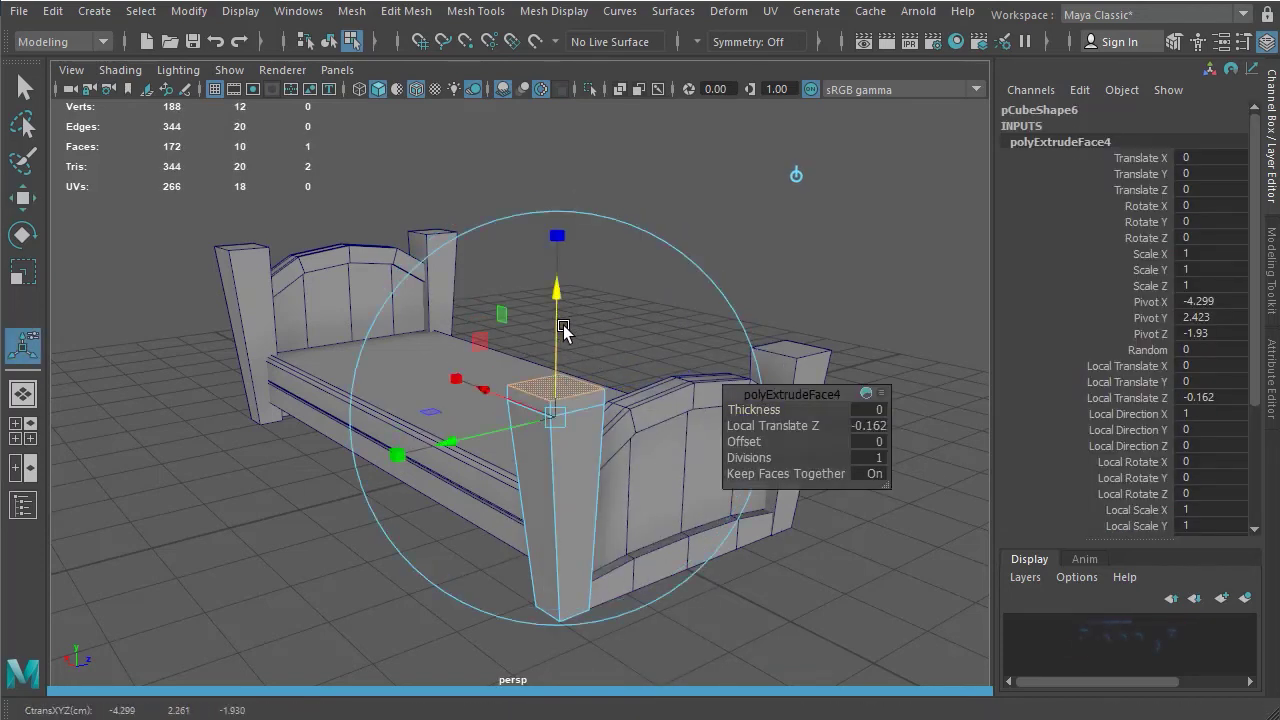
pyautogui.press('r')
pyautogui.click(549, 387)
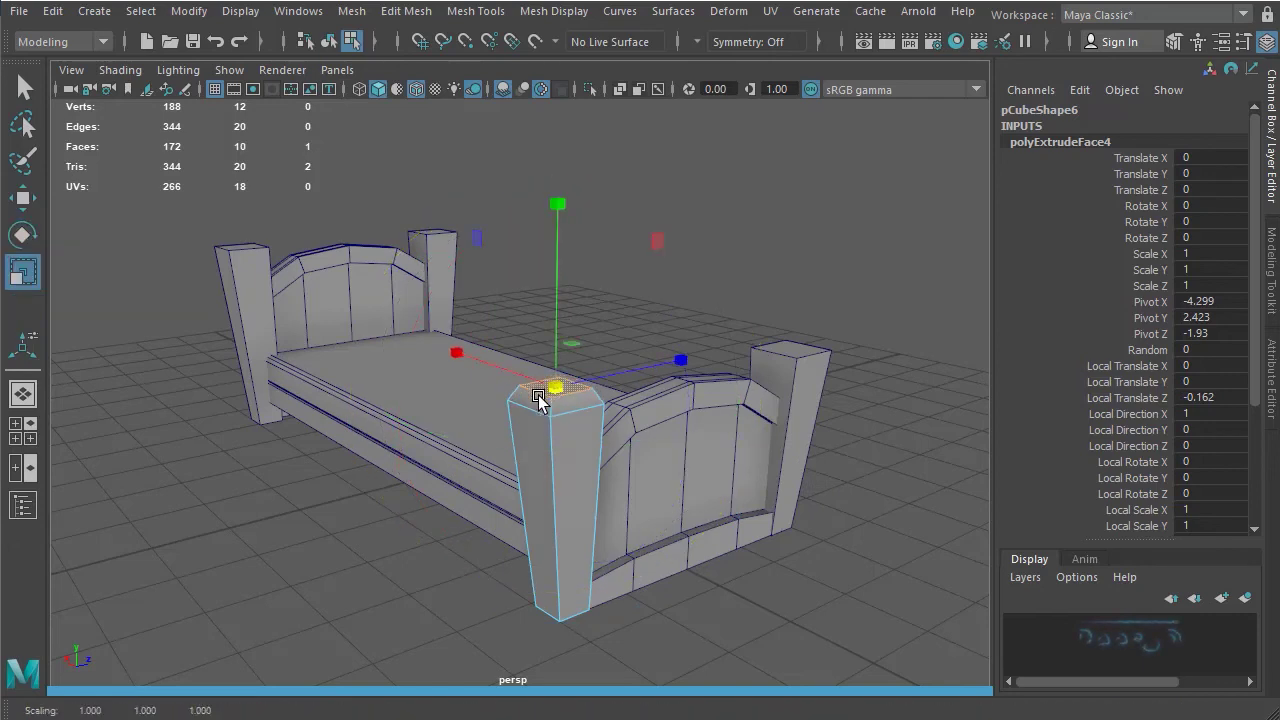
pyautogui.rightClick(553, 478)
pyautogui.moveTo(552, 533); pyautogui.dragTo(651, 449, button='right')
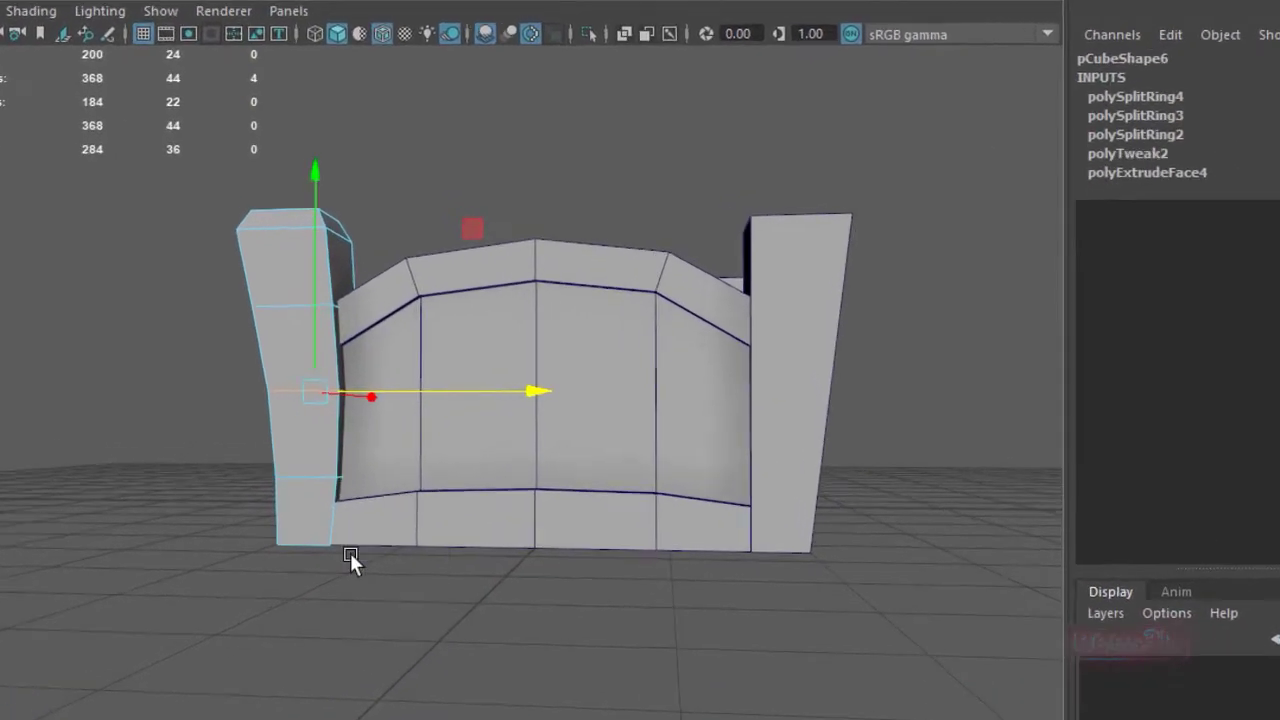
# - Put the capped post back into object mode and delete the other three posts
pyautogui.keyDown('alt'); pyautogui.moveTo(350, 552); pyautogui.dragTo(666, 614); pyautogui.keyUp('alt')
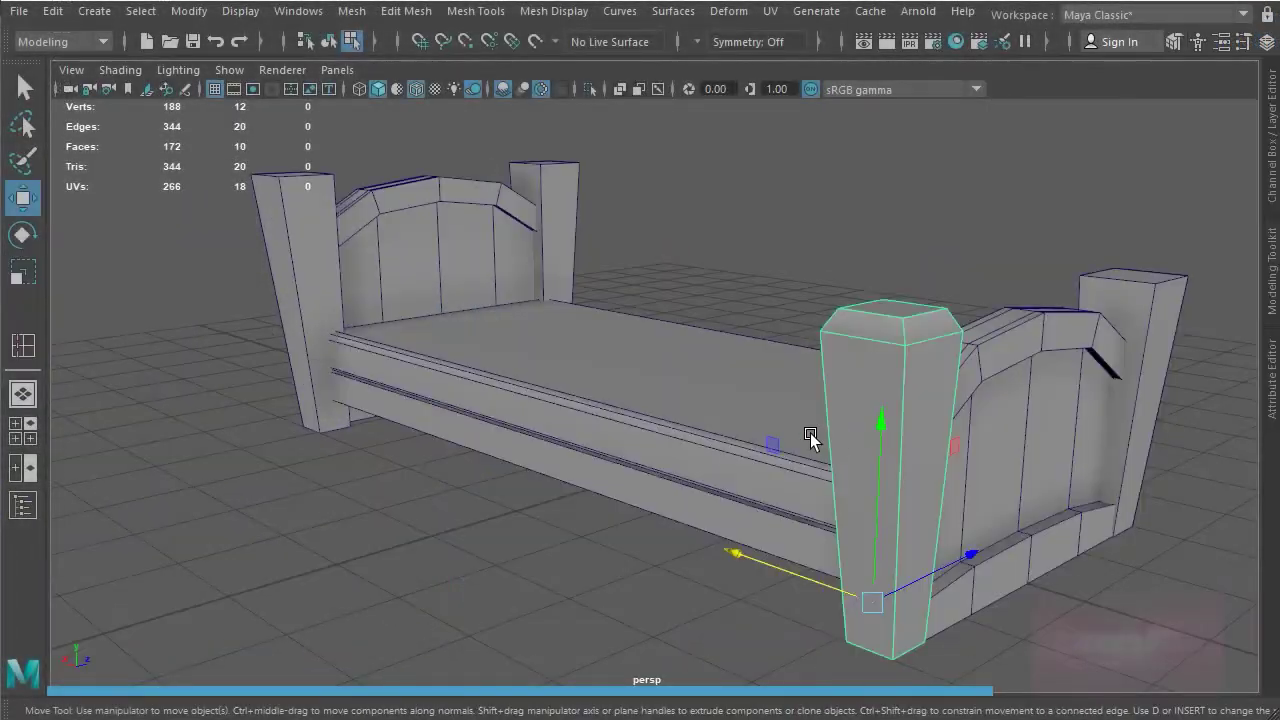
pyautogui.click(895, 230)
pyautogui.click(905, 334)
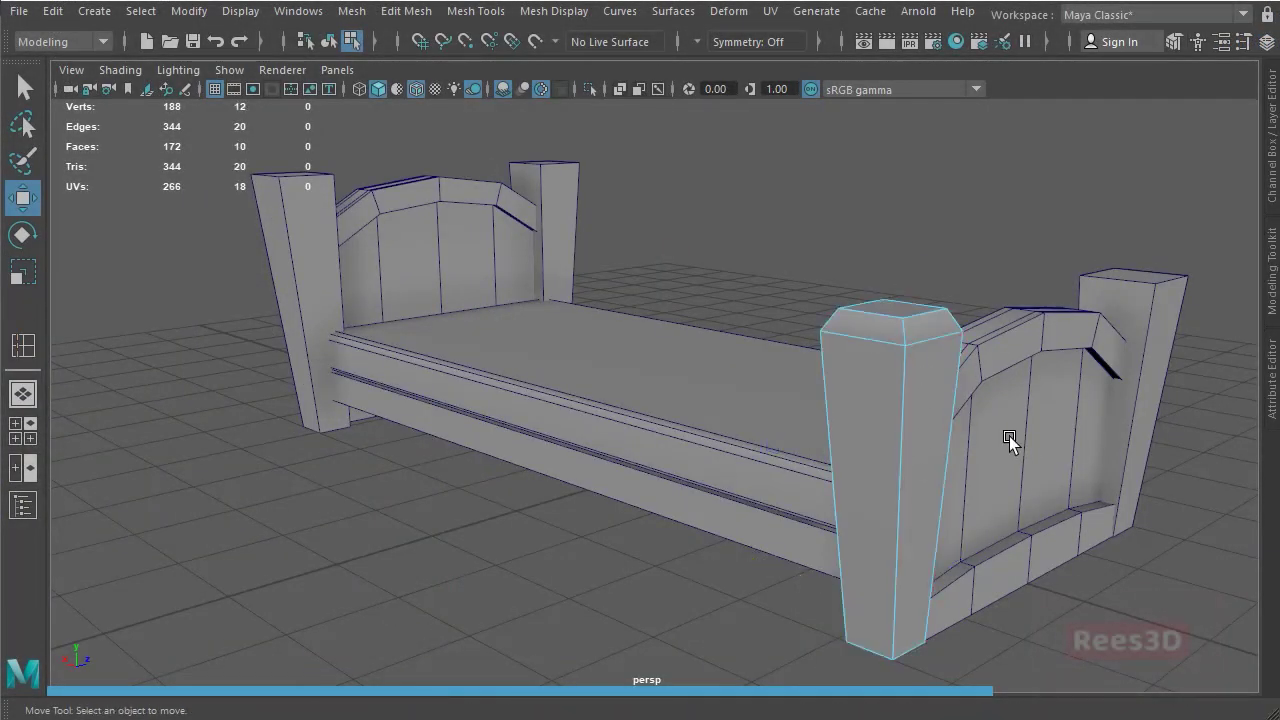
pyautogui.moveTo(911, 329); pyautogui.dragTo(886, 472, button='right')
pyautogui.moveTo(886, 472); pyautogui.dragTo(884, 451, button='right')
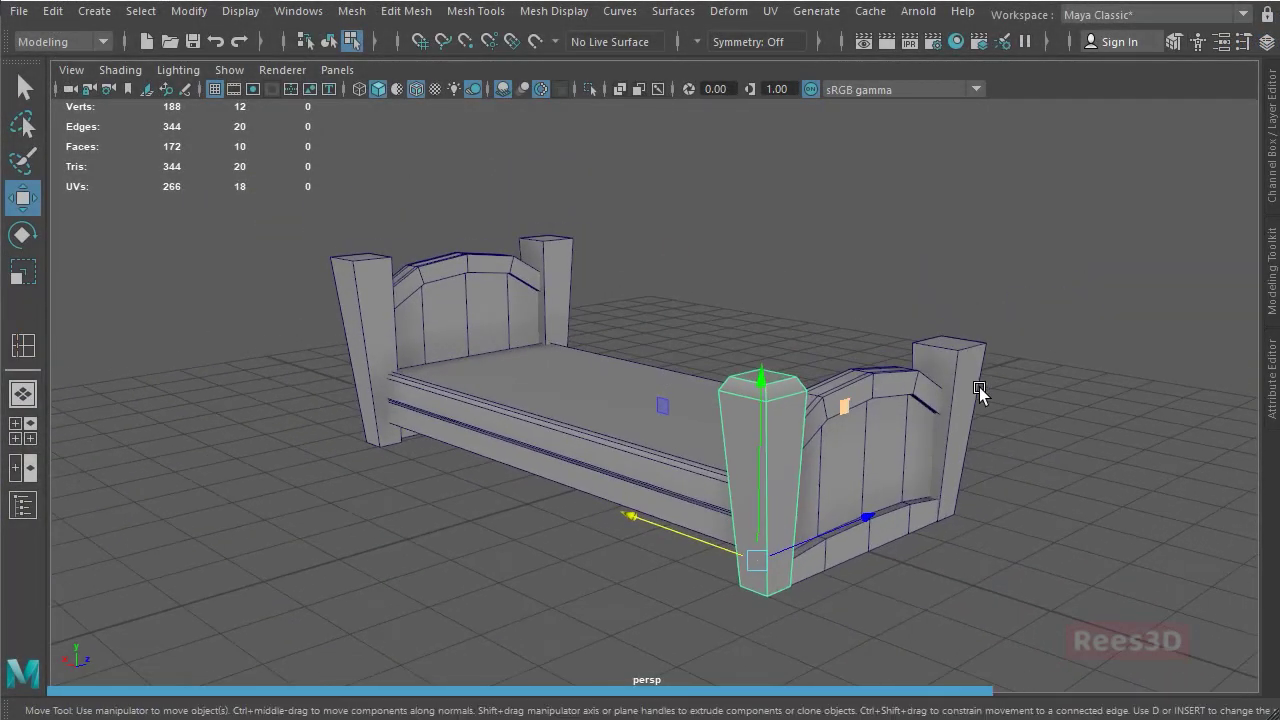
pyautogui.click(978, 390)
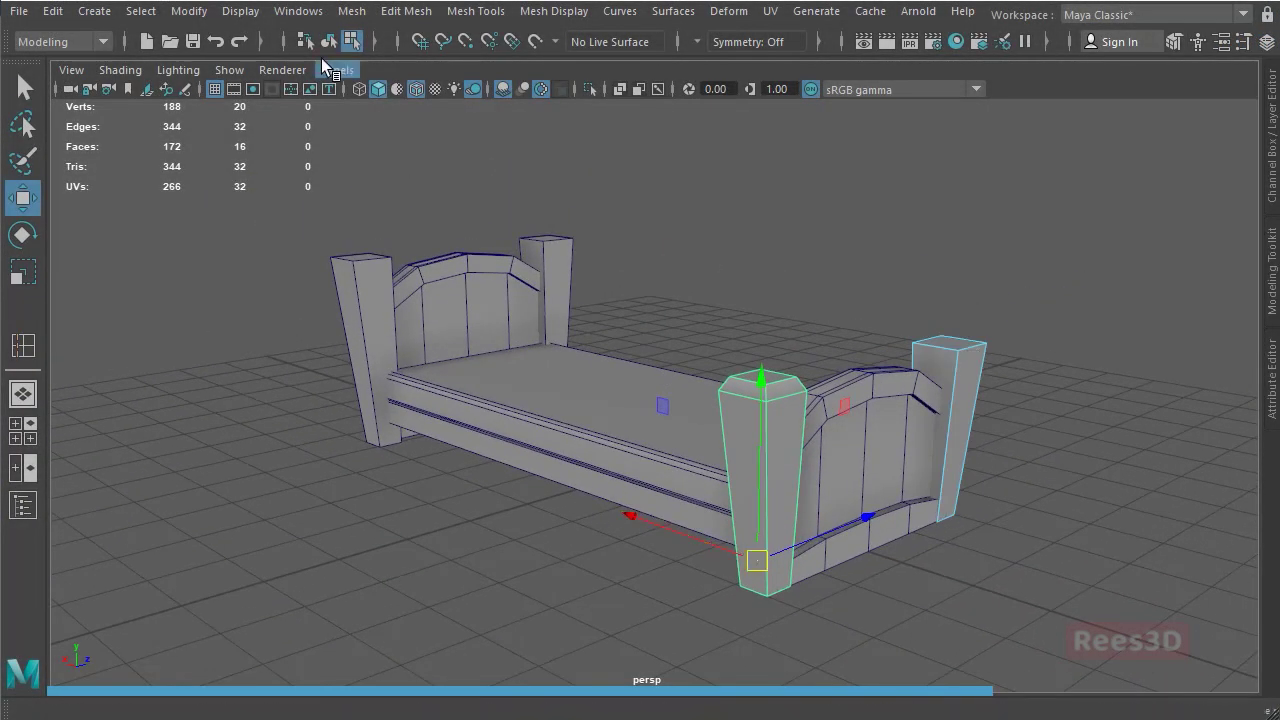
pyautogui.click(329, 41)
pyautogui.press('Delete')
pyautogui.click(532, 272)
pyautogui.press('Delete')
pyautogui.click(368, 300)
pyautogui.press('Delete')
# - Clone the capped post along Z to the footboard's opposite corner, placing it at Z 1.793 in the top view
pyautogui.click(768, 380)
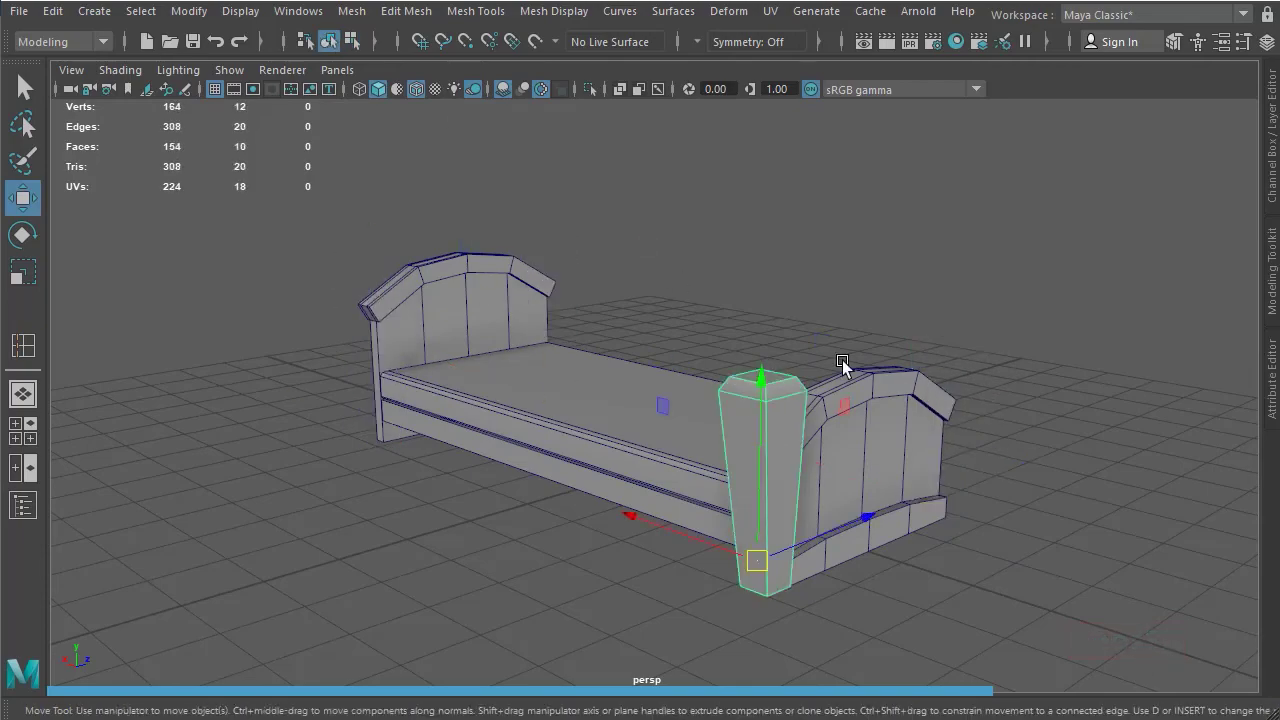
pyautogui.keyDown('alt'); pyautogui.moveTo(842, 360); pyautogui.dragTo(775, 310); pyautogui.keyUp('alt')
pyautogui.keyDown('shift'); pyautogui.moveTo(840, 504); pyautogui.dragTo(971, 543); pyautogui.keyUp('shift')
pyautogui.press('space')
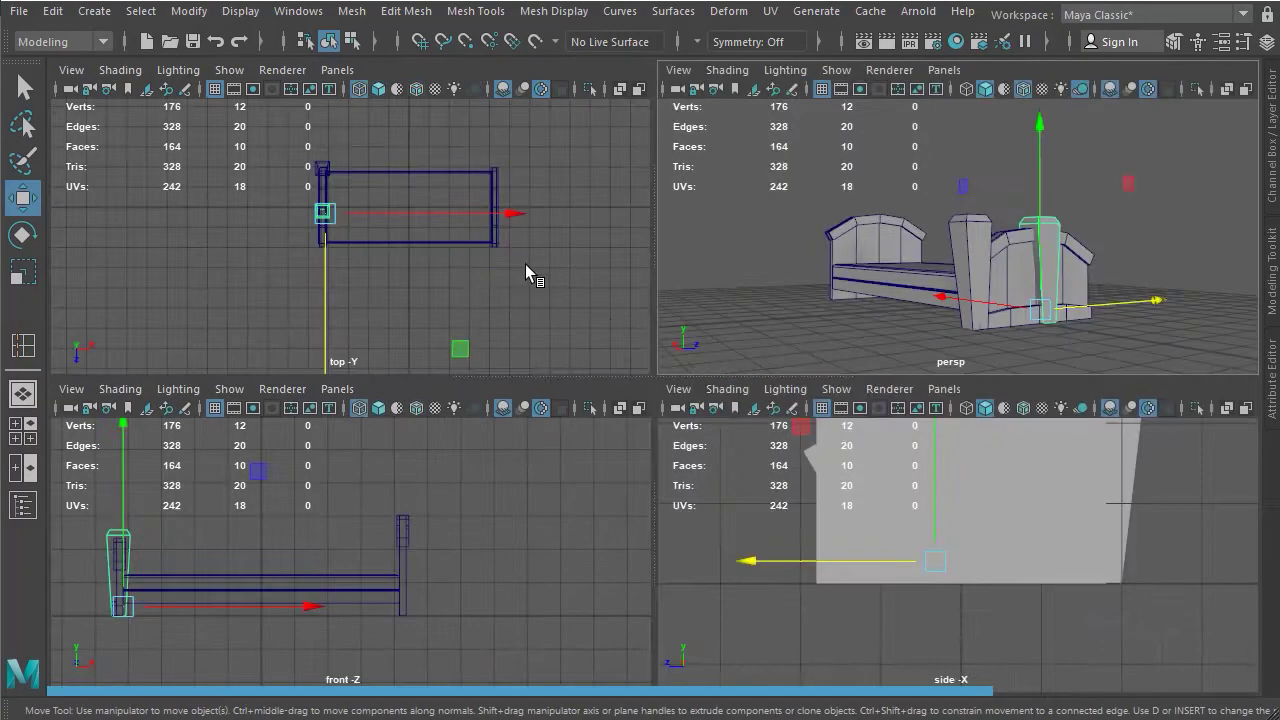
pyautogui.press('space')
pyautogui.scroll(2, 734, 466)
pyautogui.moveTo(586, 354); pyautogui.dragTo(605, 683)
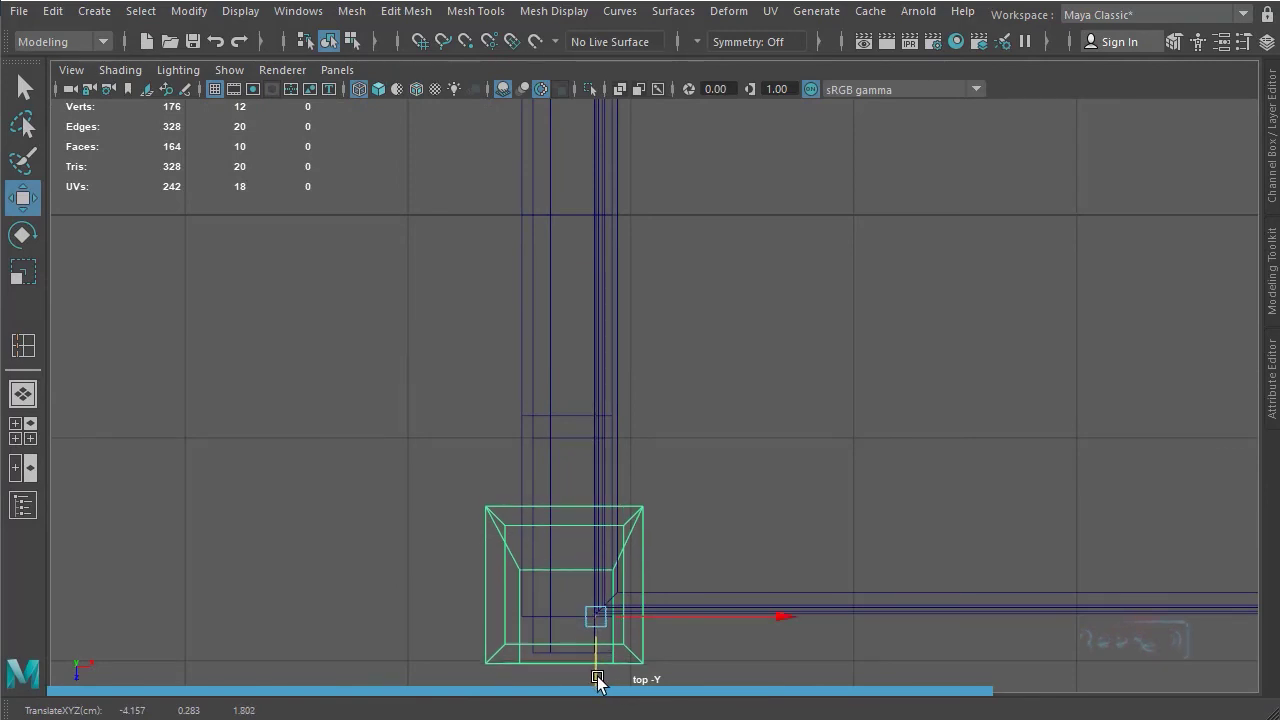
pyautogui.moveTo(597, 680); pyautogui.dragTo(597, 679)
pyautogui.scroll(-5, 743, 371)
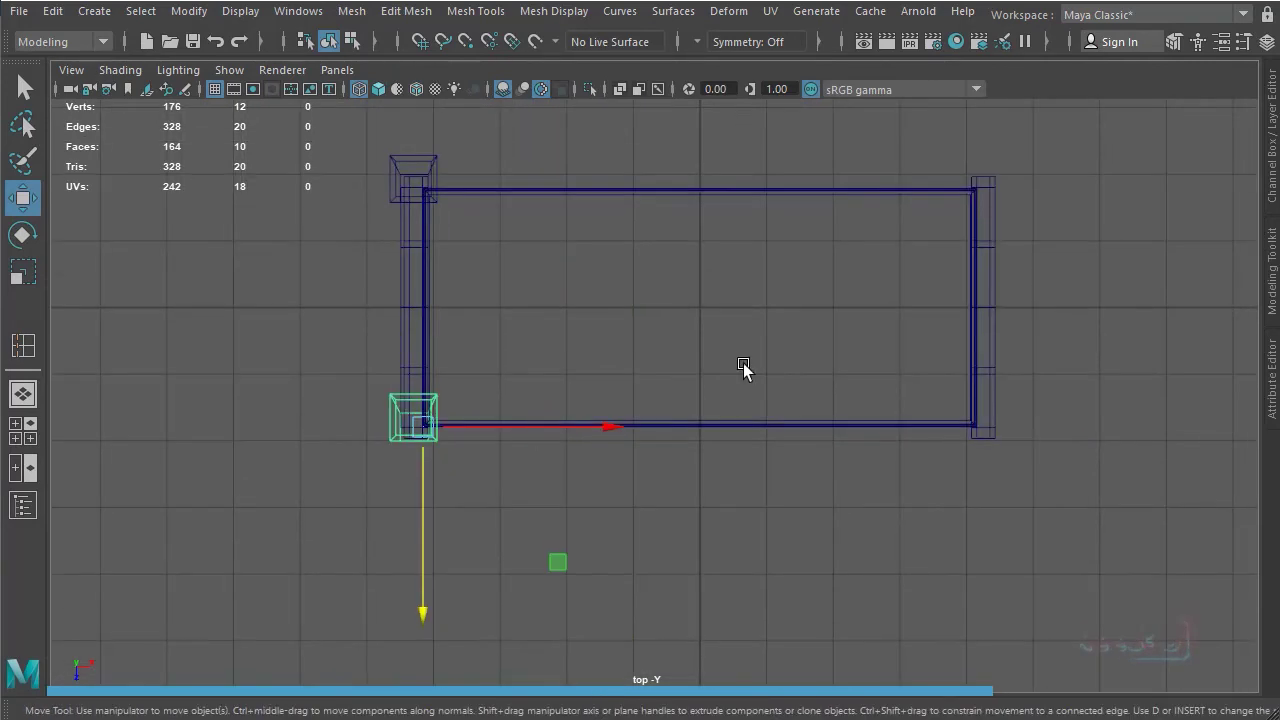
# - Mirror the cloned post by setting its Scale Z to 0.566
pyautogui.click(1270, 135)
pyautogui.press('Delete')
pyautogui.press('Return')
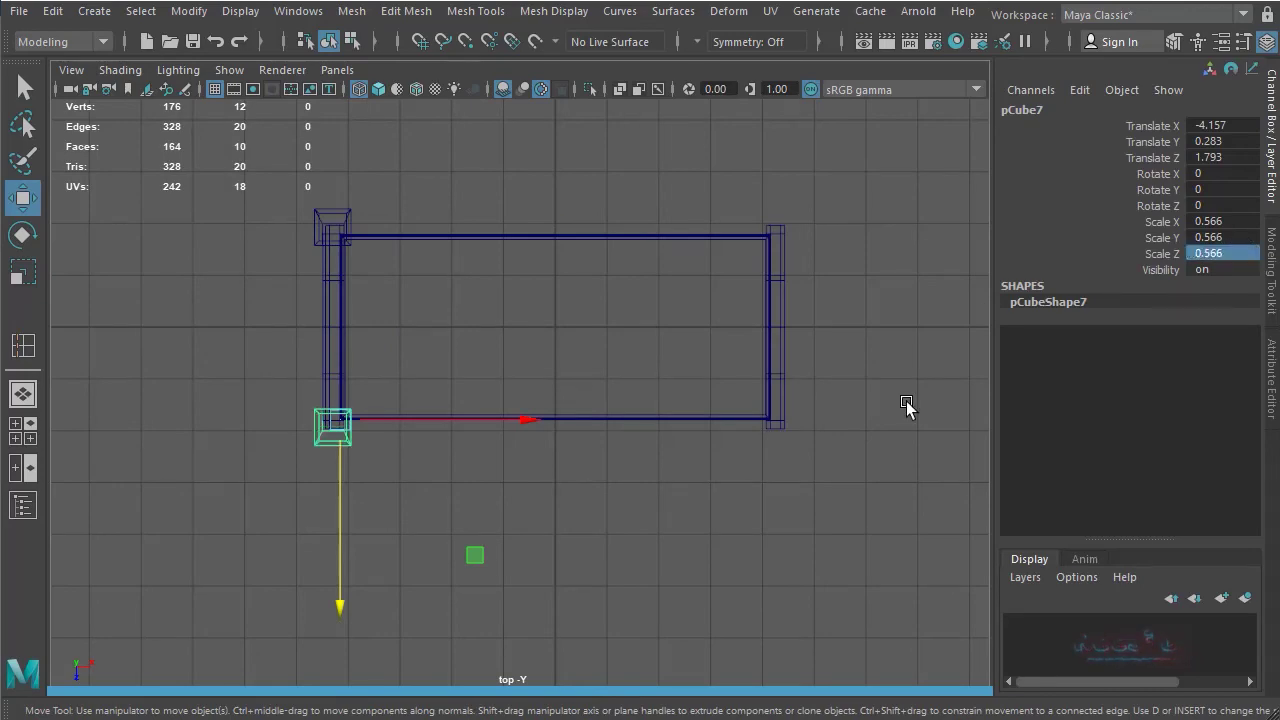
# - Group the two capped footboard posts, duplicate the group and mirror it to the headboard end with Scale X -1
pyautogui.keyDown('shift'); pyautogui.click(350, 209); pyautogui.keyUp('shift')
pyautogui.keyDown('ctrl'); pyautogui.keyDown('shift'); pyautogui.click(324, 443); pyautogui.keyUp('shift'); pyautogui.keyUp('ctrl')
pyautogui.hotkey('ctrl', 'g')
pyautogui.hotkey('ctrl', 'd')
pyautogui.write('-1')
pyautogui.press('Return')
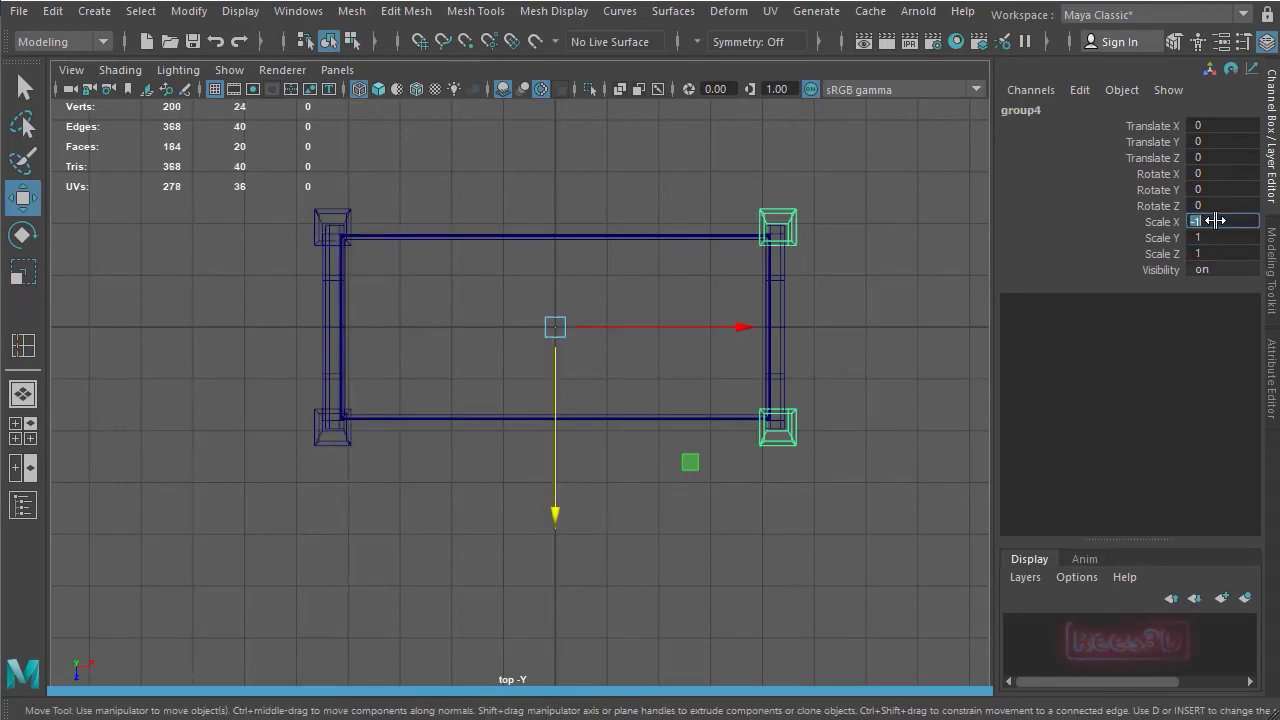
pyautogui.click(850, 221)
# - Select both headboard posts in the perspective view and stretch them taller to a Scale Y of about 0.734
pyautogui.press('space')
pyautogui.press('space')
pyautogui.keyDown('alt'); pyautogui.moveTo(705, 480); pyautogui.dragTo(600, 478); pyautogui.keyUp('alt')
pyautogui.click(311, 380)
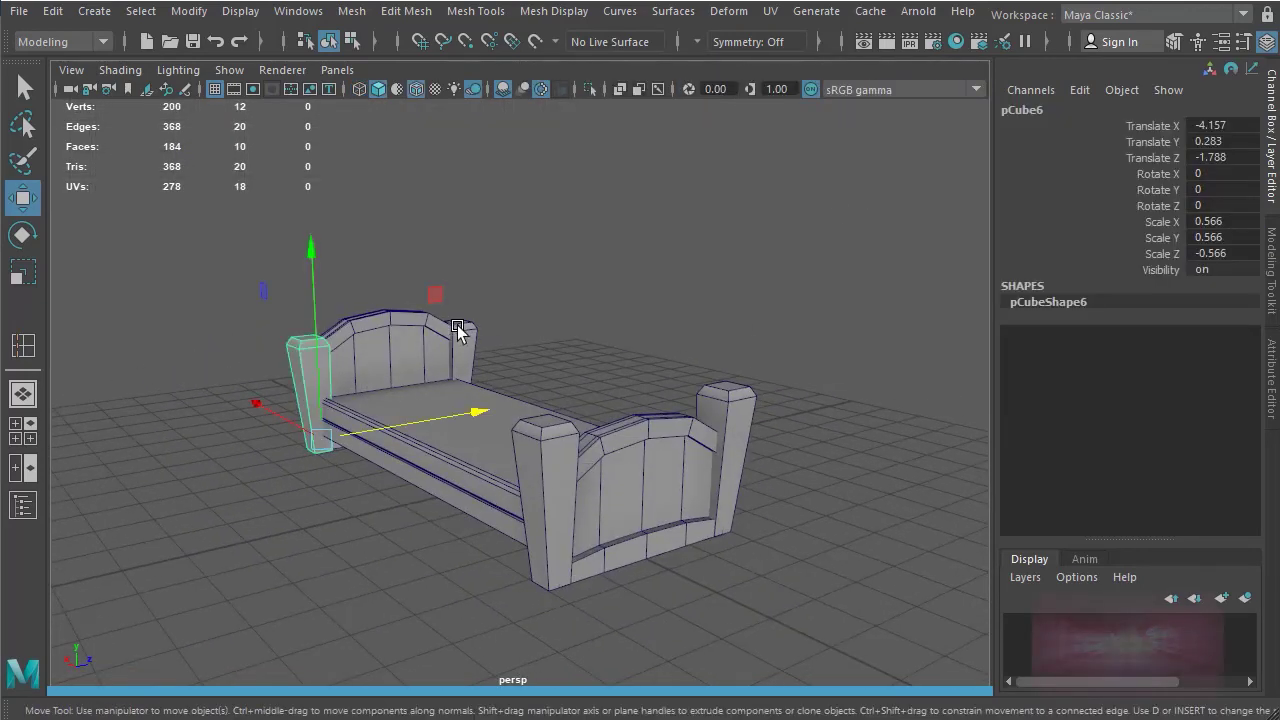
pyautogui.keyDown('shift'); pyautogui.click(463, 334); pyautogui.keyUp('shift')
pyautogui.keyDown('alt'); pyautogui.moveTo(495, 410); pyautogui.dragTo(568, 445, button='middle'); pyautogui.keyUp('alt')
pyautogui.press('r')
pyautogui.moveTo(522, 258); pyautogui.dragTo(517, 206)
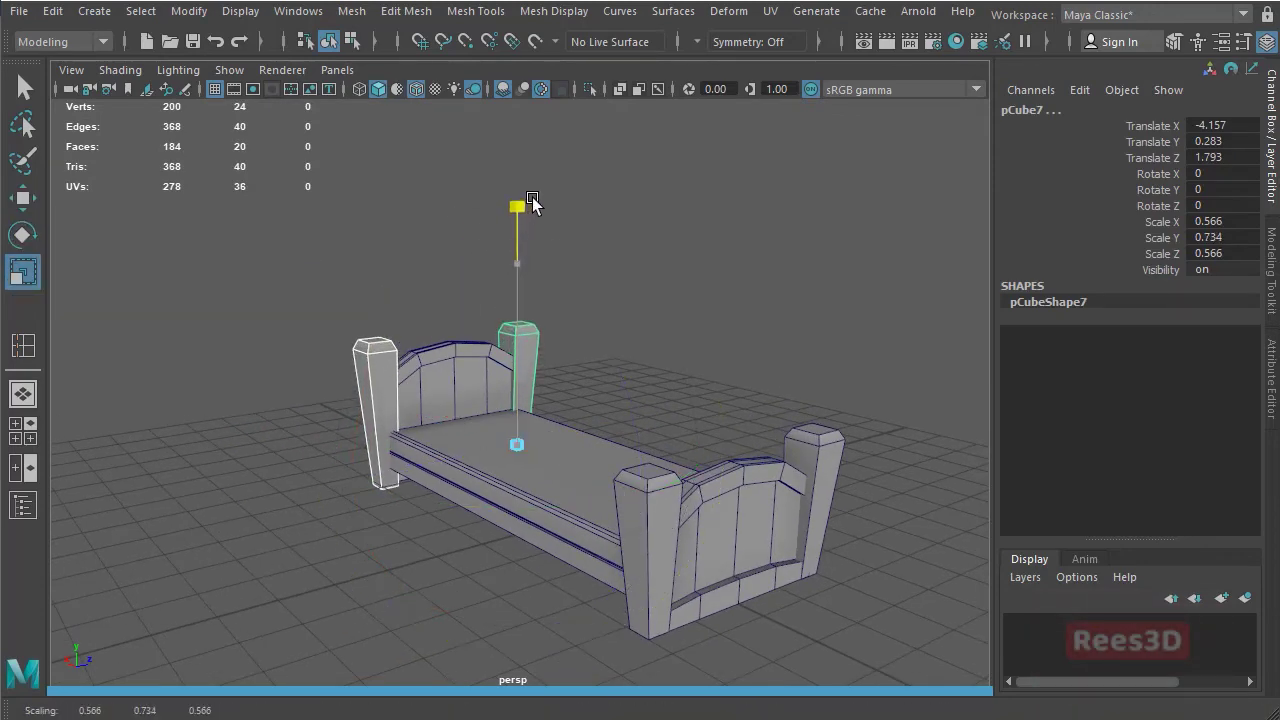
# - Deselect the headboard posts and examine the whole bed's proportions from the footboard end
pyautogui.keyDown('alt'); pyautogui.moveTo(717, 437); pyautogui.dragTo(643, 374); pyautogui.keyUp('alt')
pyautogui.click(575, 319)
pyautogui.keyDown('alt'); pyautogui.moveTo(575, 319); pyautogui.dragTo(690, 426, button='right'); pyautogui.keyUp('alt')
pyautogui.keyDown('alt'); pyautogui.moveTo(690, 426); pyautogui.dragTo(676, 410, button='middle'); pyautogui.keyUp('alt')
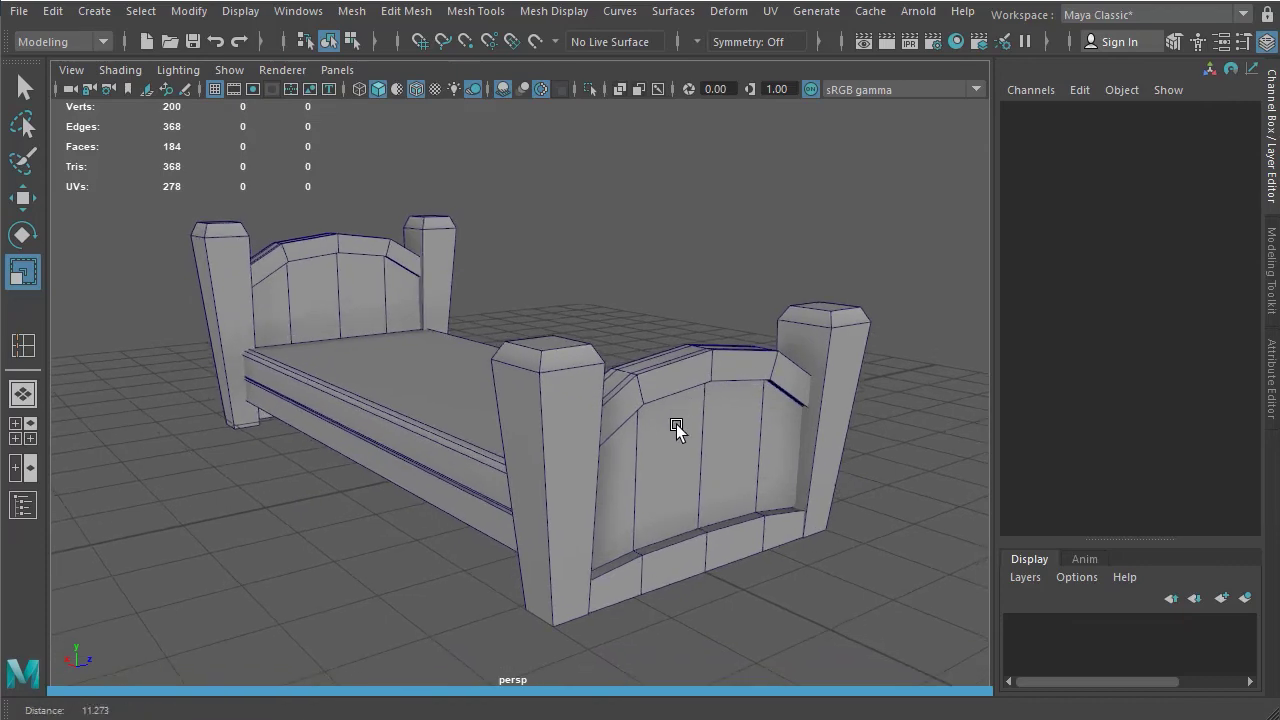
pyautogui.keyDown('alt'); pyautogui.moveTo(676, 424); pyautogui.dragTo(703, 438, button='right'); pyautogui.keyUp('alt')
pyautogui.keyDown('alt'); pyautogui.moveTo(703, 438); pyautogui.dragTo(708, 440, button='middle'); pyautogui.keyUp('alt')
pyautogui.keyDown('alt'); pyautogui.moveTo(708, 440); pyautogui.dragTo(713, 435); pyautogui.keyUp('alt')
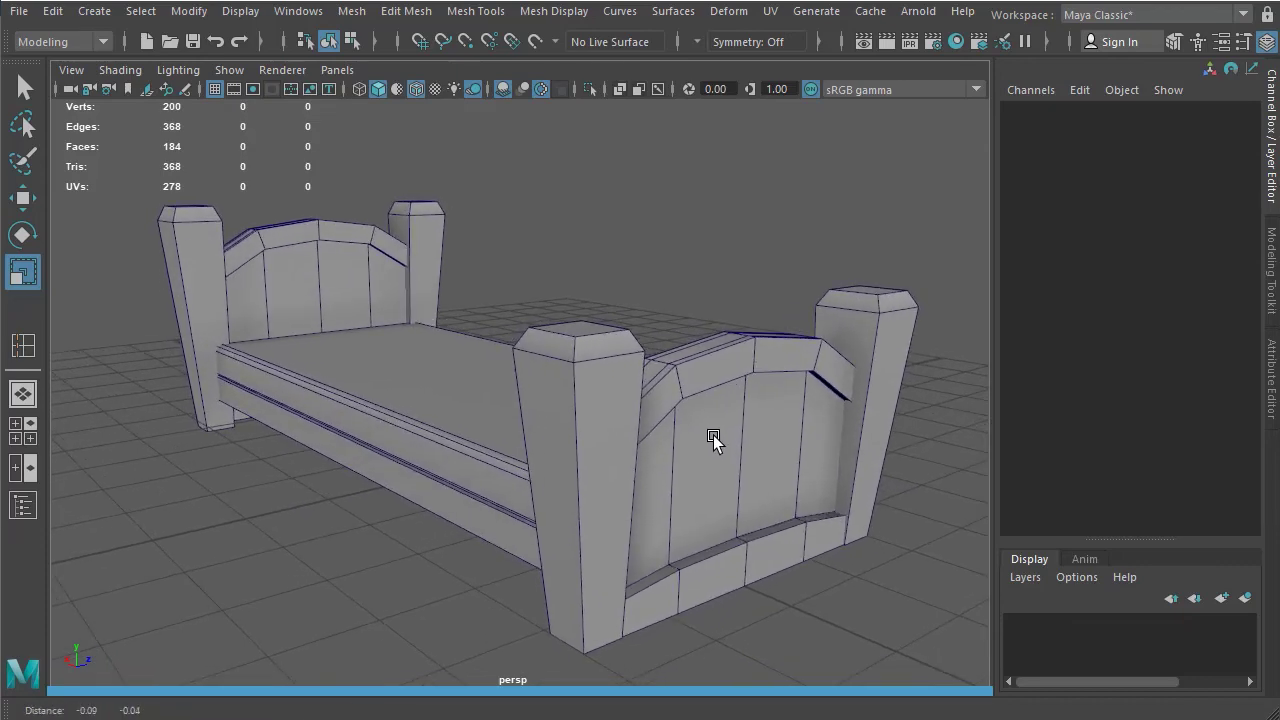